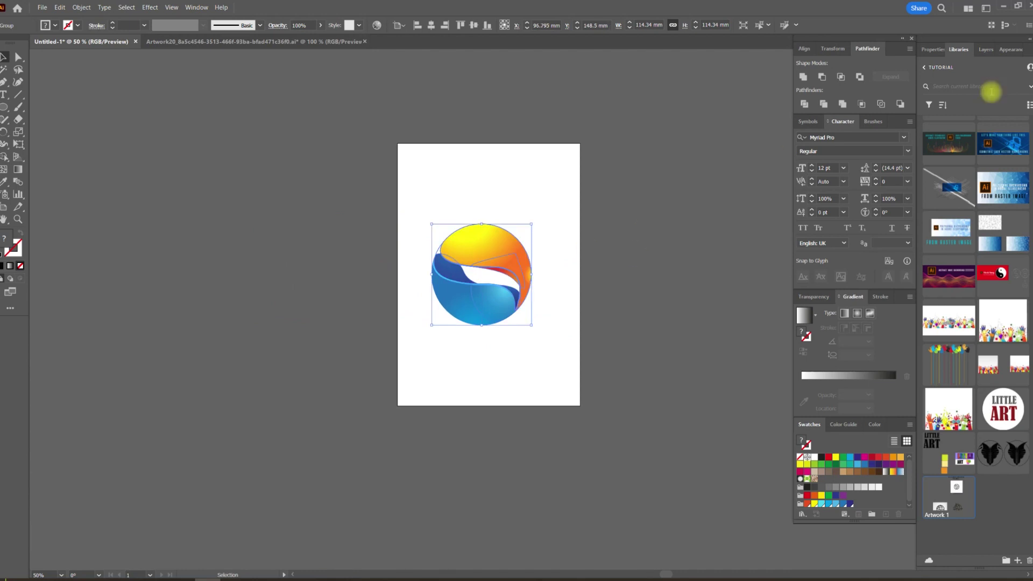
Step: Expand Layer 1 in the layer list and lock the reference logo group
click(985, 49)
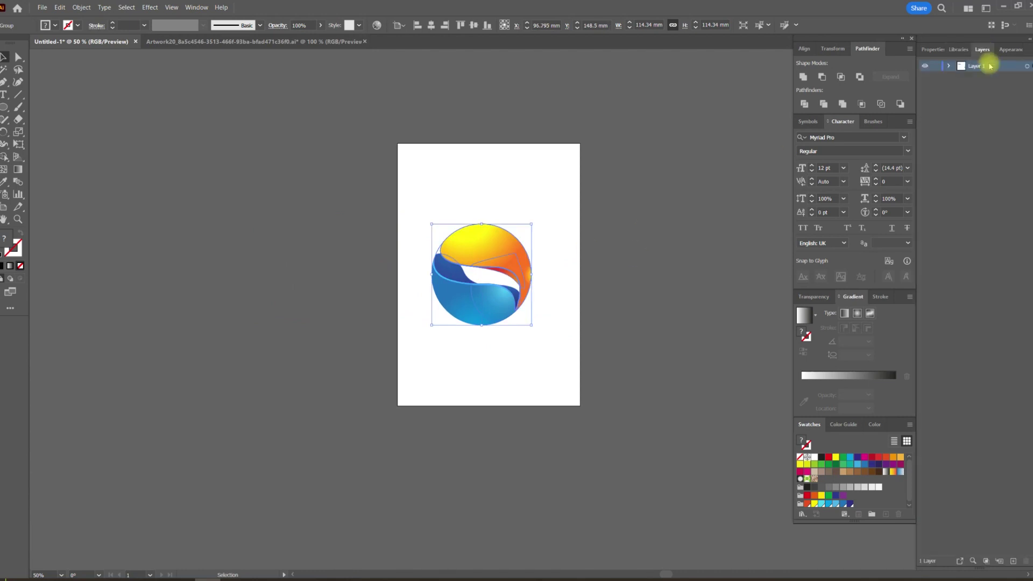
click(948, 67)
click(925, 78)
click(925, 78)
key(F9)
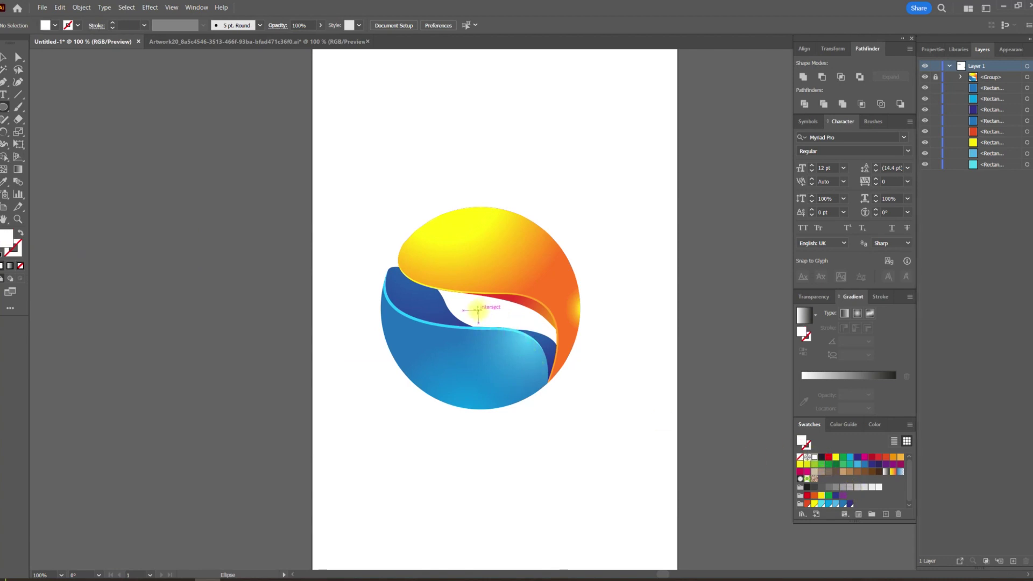
Step: Draw a white circle about 117 mm across centred on the logo and move it beside the artboard
drag(478, 308, 580, 392)
click(4, 57)
key(space)
drag(486, 286, 603, 149)
key(space)
drag(311, 132, 310, 149)
Step: With the Pen tool, no fill and a 1 pt black stroke, trace the light blue shape's upper edge past the circle's lower right
click(5, 83)
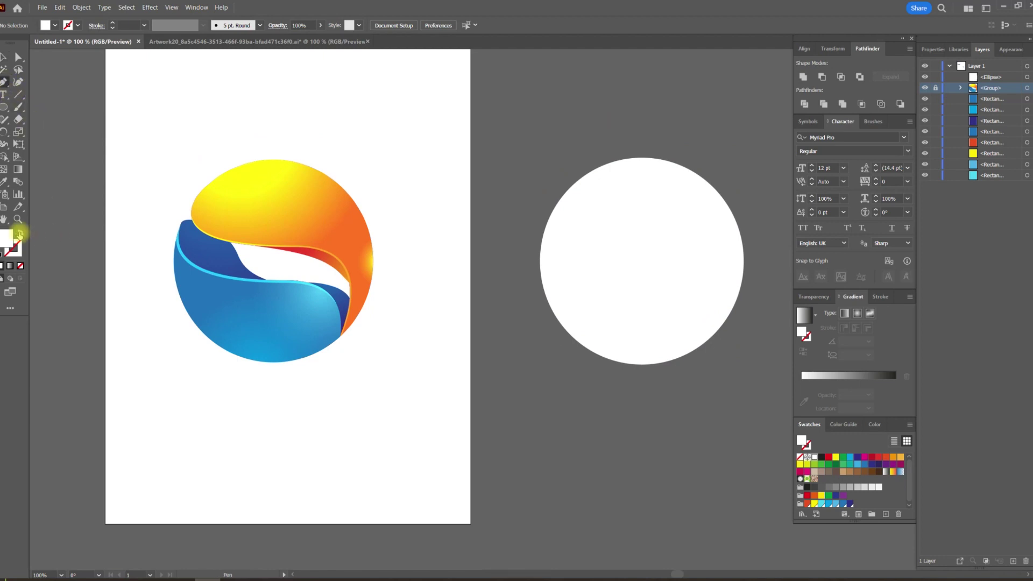
click(20, 233)
click(806, 455)
click(807, 495)
key(space)
drag(337, 284, 448, 312)
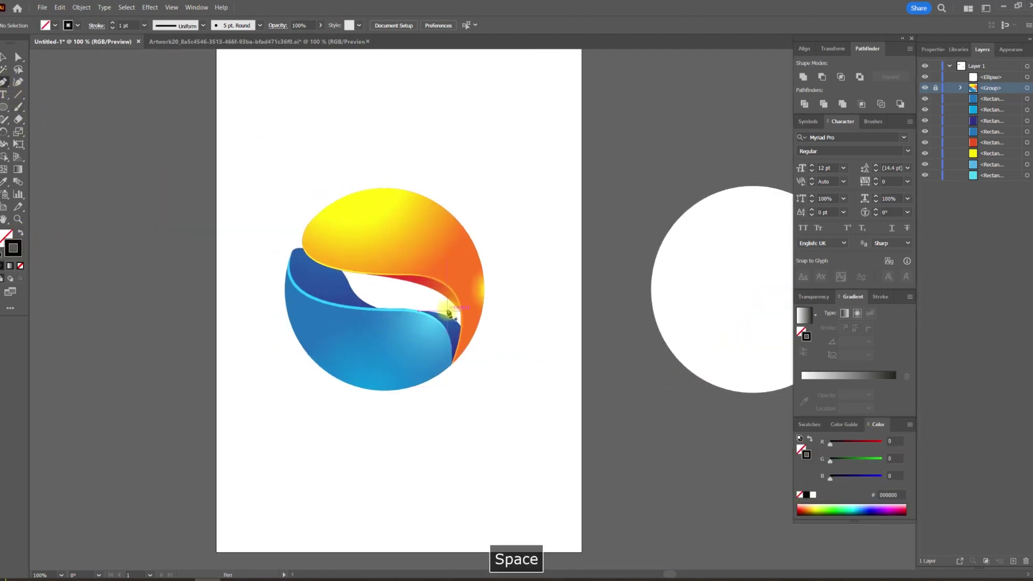
scroll(296, 255, up, 2)
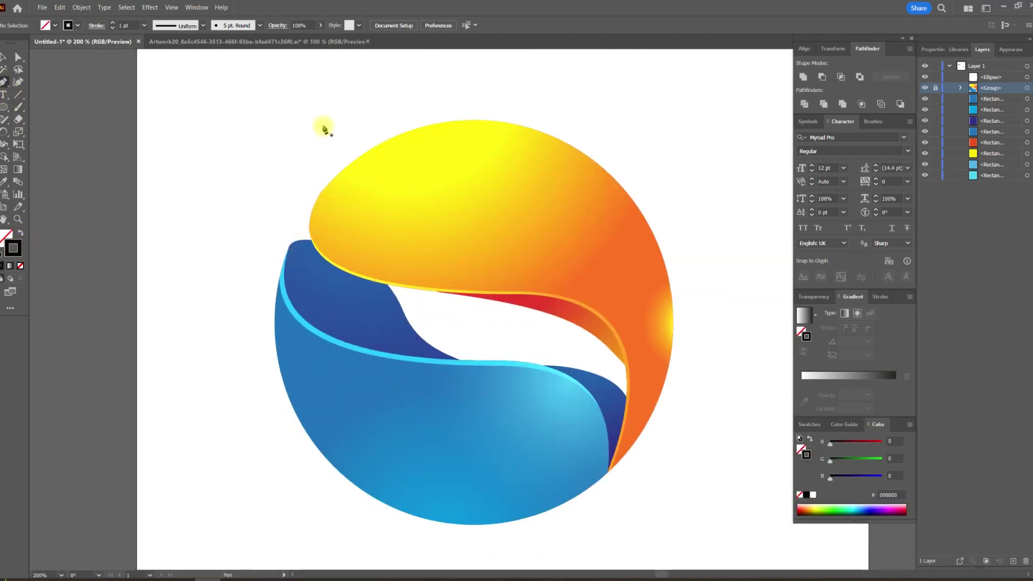
click(323, 126)
drag(339, 350, 487, 384)
drag(584, 391, 630, 440)
click(592, 549)
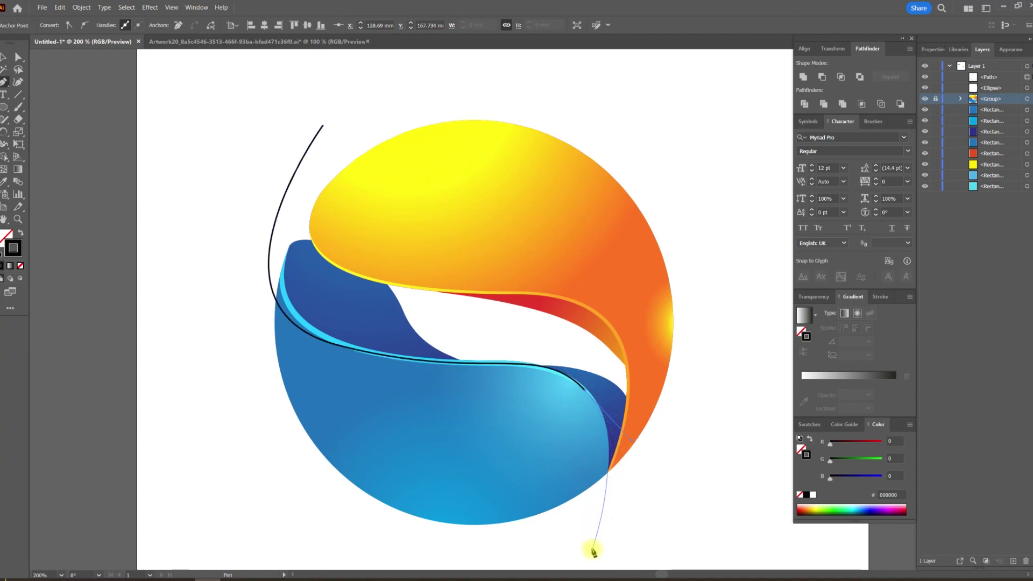
Step: Close the light blue shape's path with a loose loop around the outside of the logo's lower left
key(space)
drag(592, 549, 675, 454)
drag(258, 469, 217, 367)
drag(232, 292, 247, 497)
drag(272, 330, 351, 223)
click(424, 238)
Step: Shift the closed path's uppermost anchor rightward with Direct Selection, and deselect the path
click(18, 58)
key(space)
drag(420, 194, 305, 150)
drag(331, 178, 357, 197)
click(2, 58)
click(473, 172)
drag(484, 183, 341, 146)
scroll(344, 145, down, 1)
drag(494, 154, 475, 156)
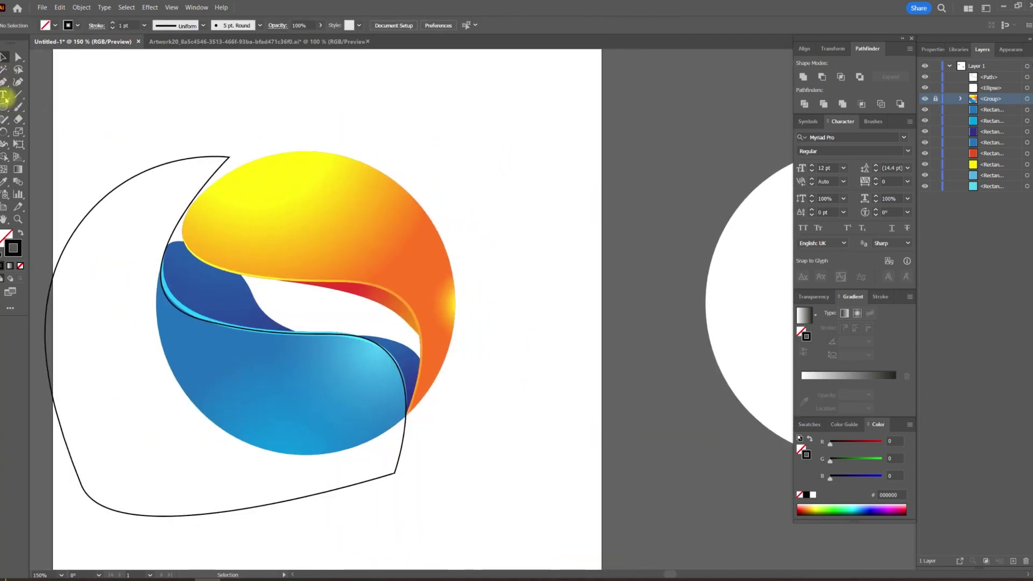
Step: Trace the lower edge of the yellow-orange shape with a second Pen path running past the circle's lower right
drag(350, 255, 400, 277)
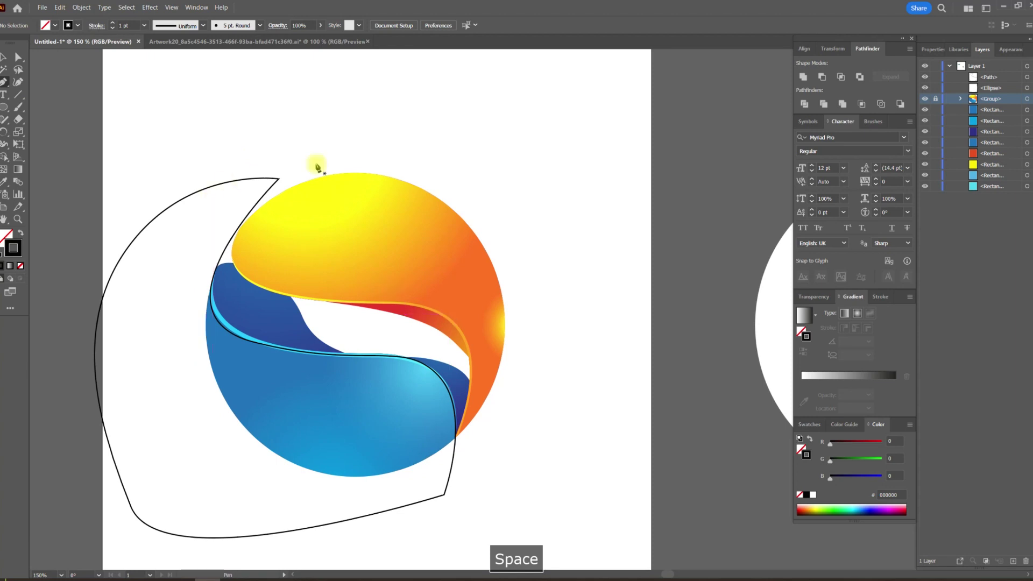
click(295, 169)
scroll(236, 231, up, 2)
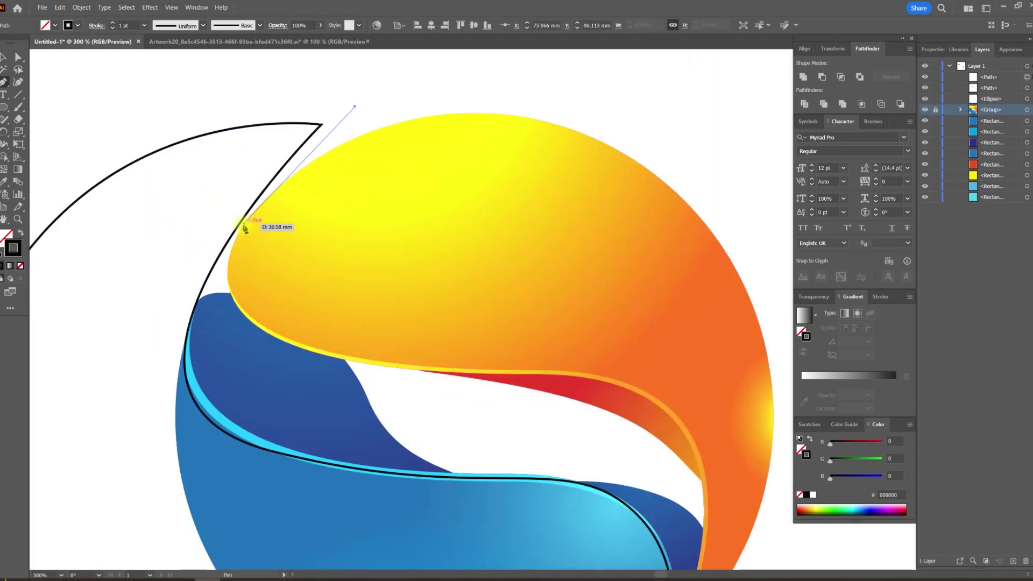
drag(223, 271, 223, 269)
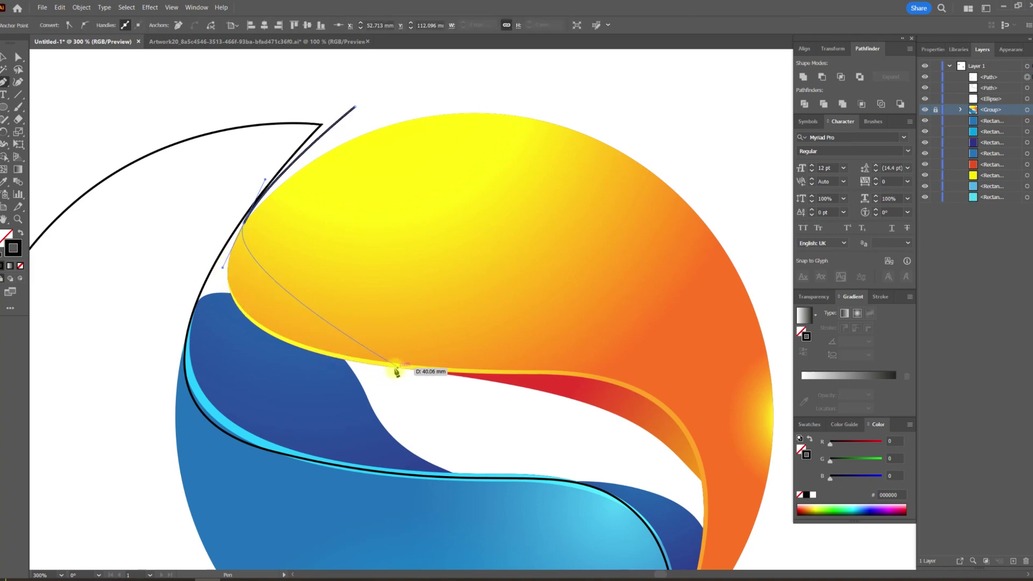
drag(392, 367, 445, 295)
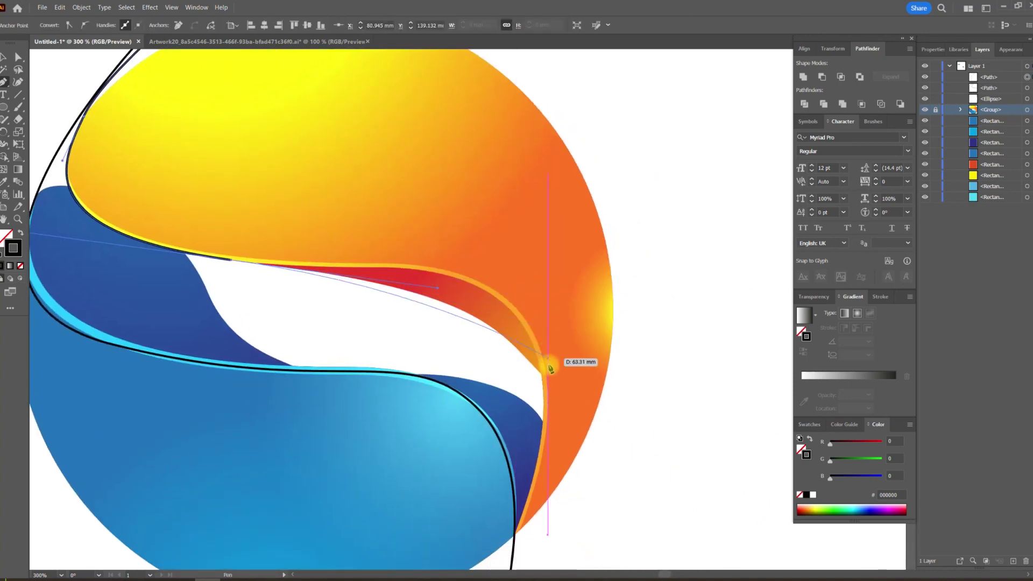
scroll(544, 393, down, 1)
drag(590, 397, 602, 292)
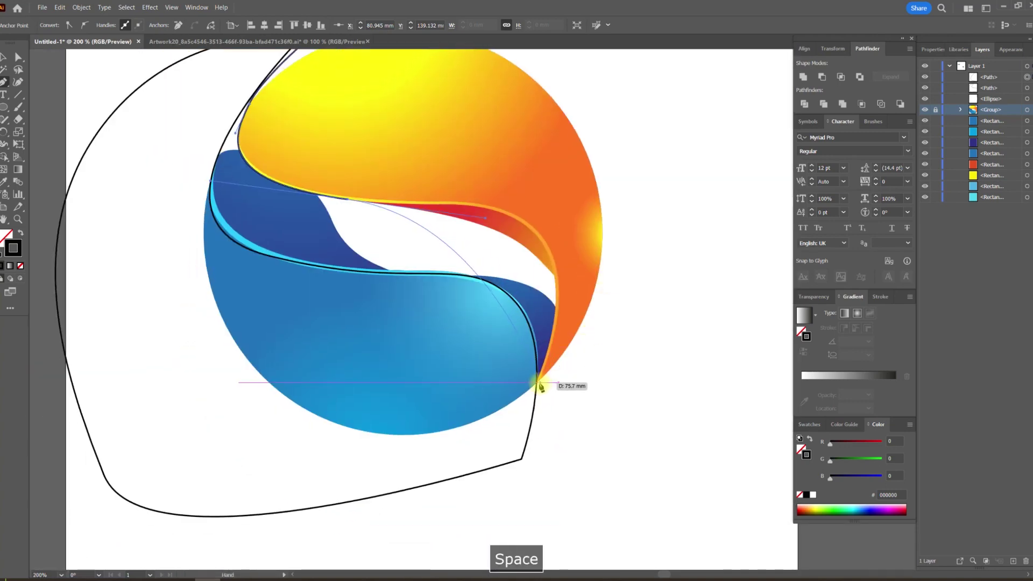
drag(537, 388, 474, 550)
Step: Close the yellow-orange shape's path around the outside of the logo's right and upper sides
click(707, 429)
drag(720, 118, 688, 357)
click(685, 333)
drag(624, 190, 608, 170)
click(480, 138)
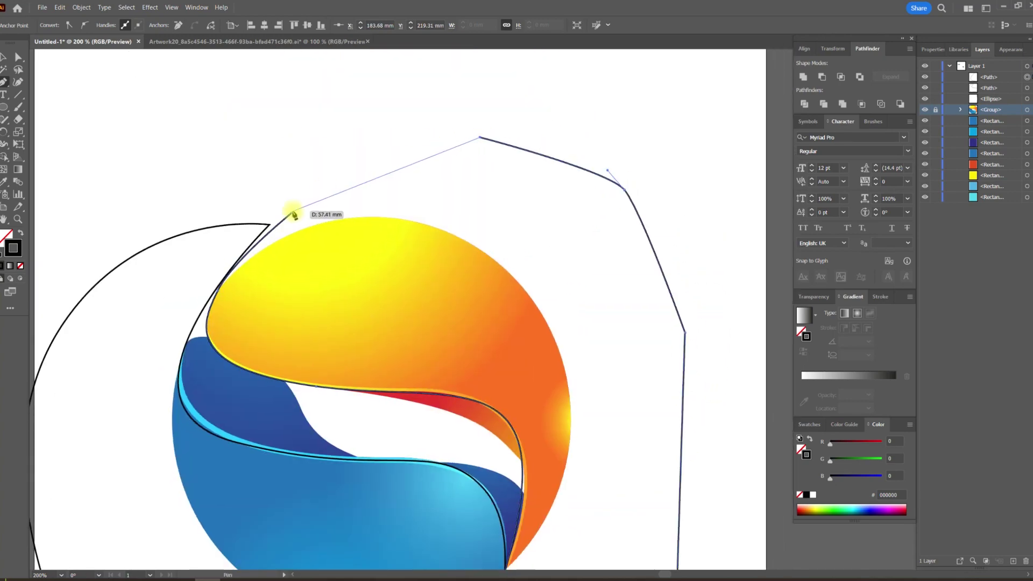
click(292, 212)
Step: Start a third Pen path at the dark blue shape's upper-left tip, curving it down toward the white opening's left edge
drag(288, 167, 410, 109)
scroll(287, 291, down, 1)
scroll(288, 298, up, 4)
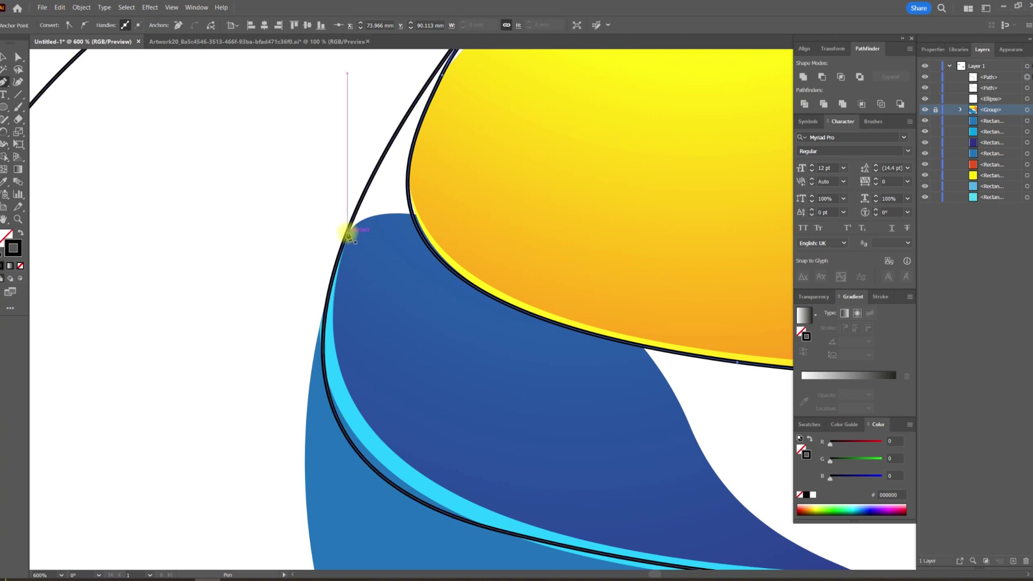
click(349, 235)
scroll(442, 260, down, 2)
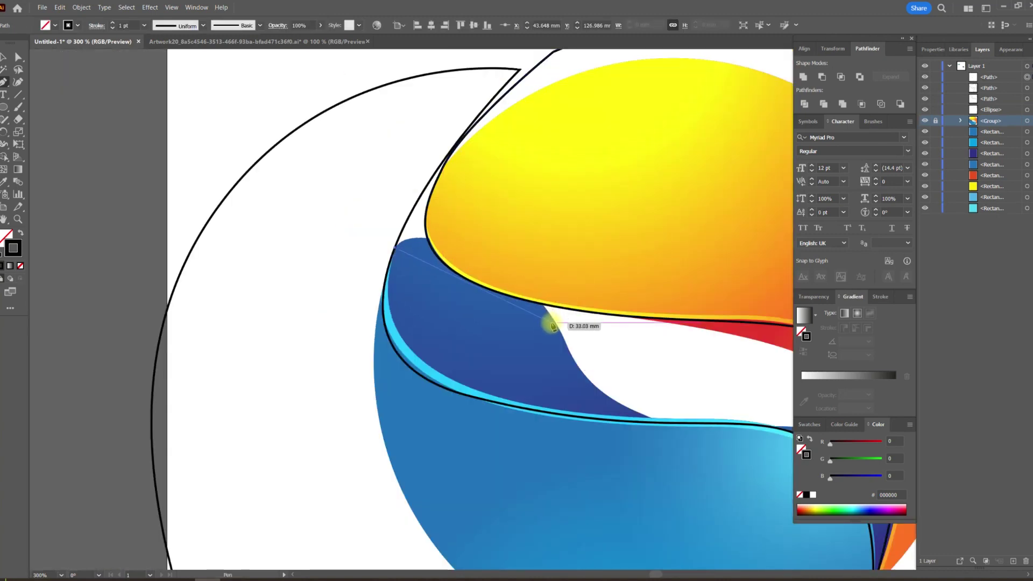
drag(560, 332, 618, 452)
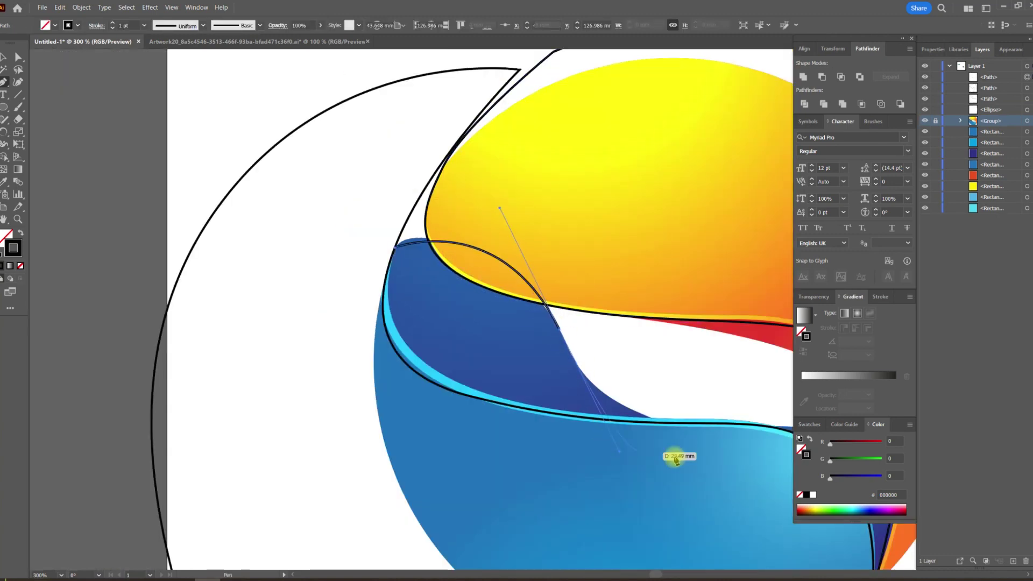
key(space)
drag(731, 442, 454, 334)
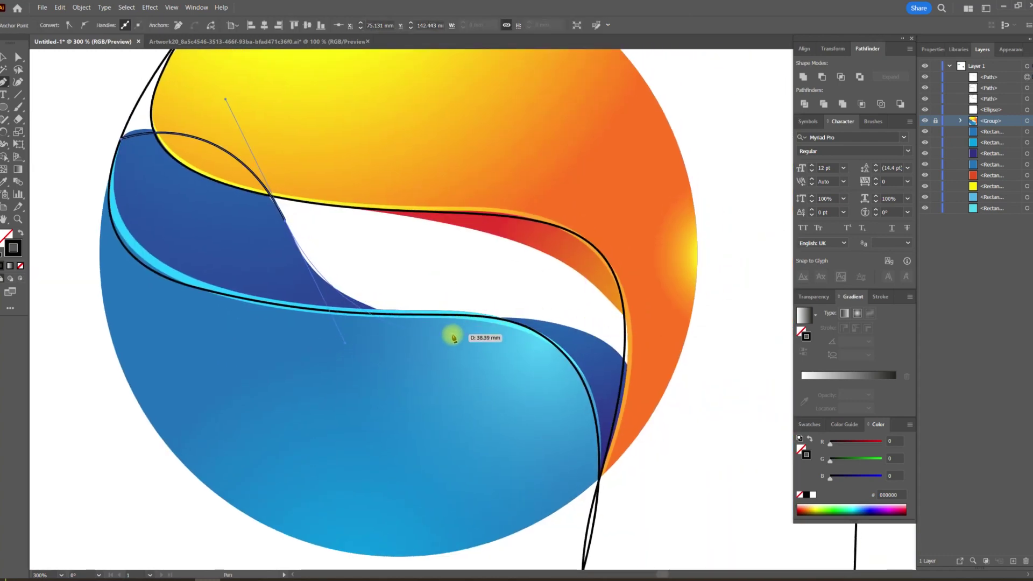
drag(497, 334, 699, 427)
key(ctrl+z)
key(ctrl+z)
Step: Continue the third path along the lower edge of the white opening and past the dark blue tip outside the circle
drag(467, 331, 623, 326)
key(ctrl+z)
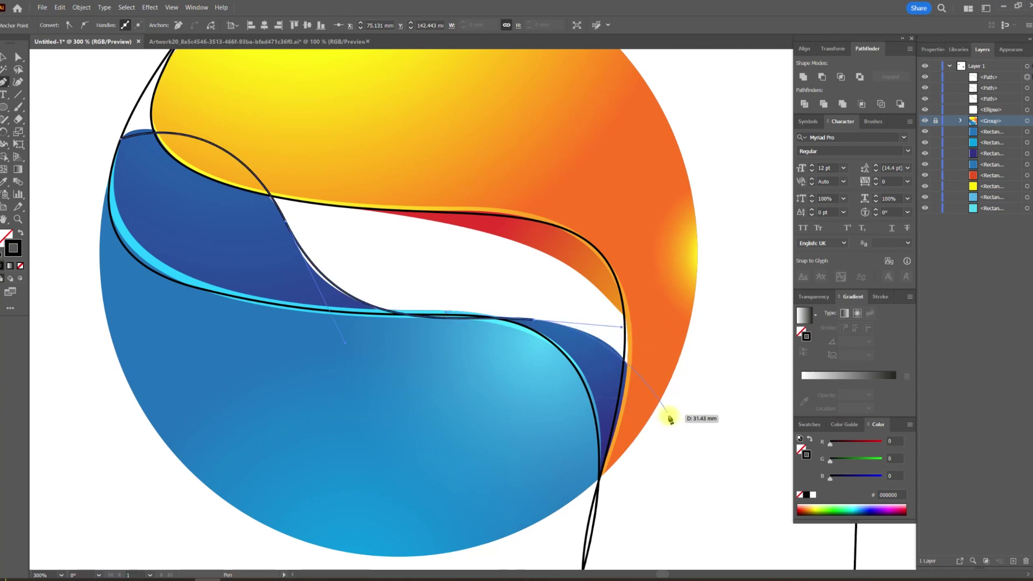
drag(692, 444, 641, 295)
drag(638, 394, 636, 522)
Step: Close the dark blue shape's path around the logo's lower left, back at its upper-left starting anchor
scroll(630, 506, down, 2)
click(530, 531)
click(349, 464)
drag(297, 383, 296, 363)
drag(292, 293, 305, 270)
scroll(314, 246, up, 3)
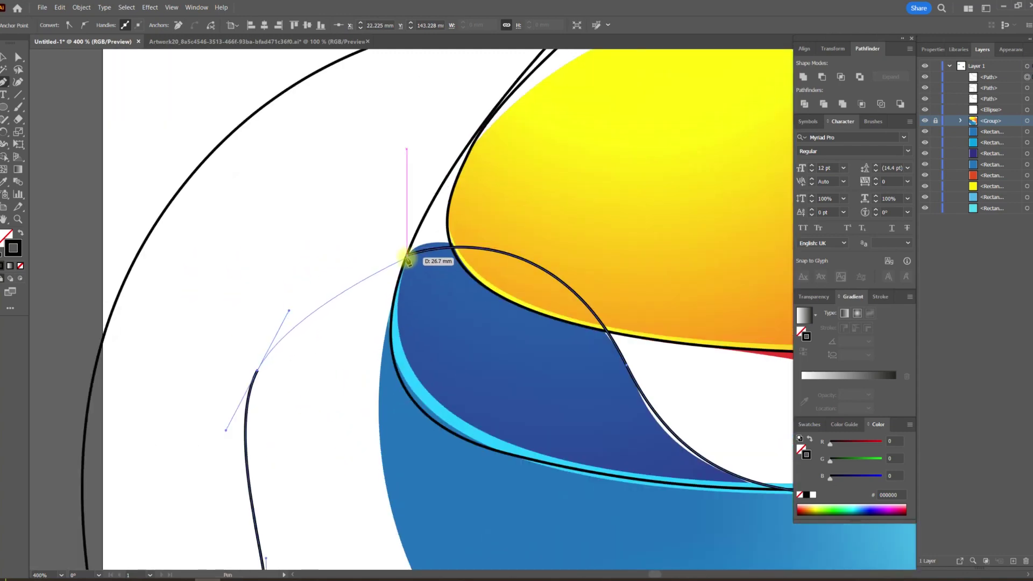
click(407, 255)
Step: Trace the lower edge of the red crescent with a fourth Pen path, from its left tip past the white opening's right end
scroll(408, 324, down, 2)
drag(645, 331, 447, 256)
scroll(358, 219, down, 1)
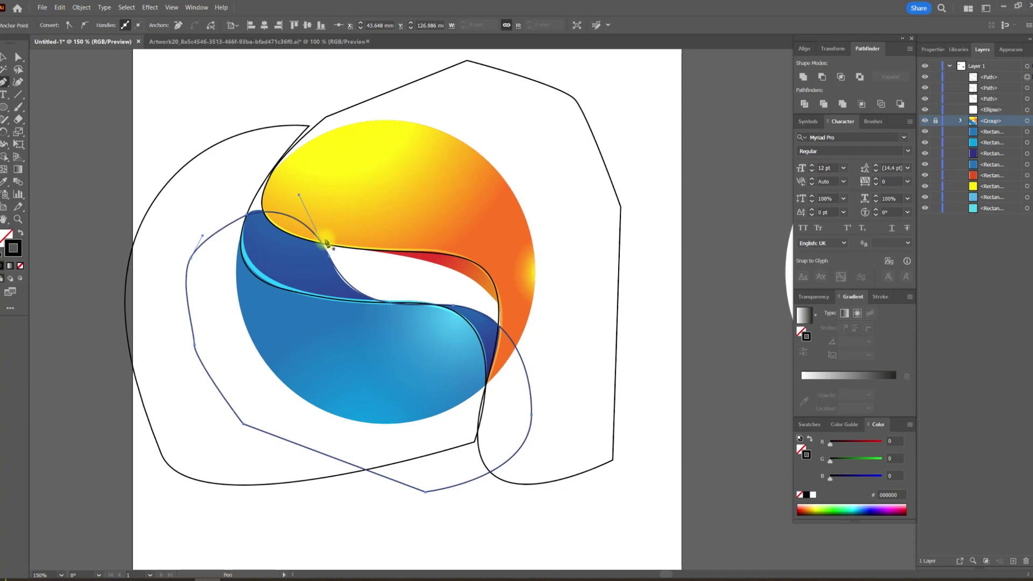
scroll(357, 261, up, 2)
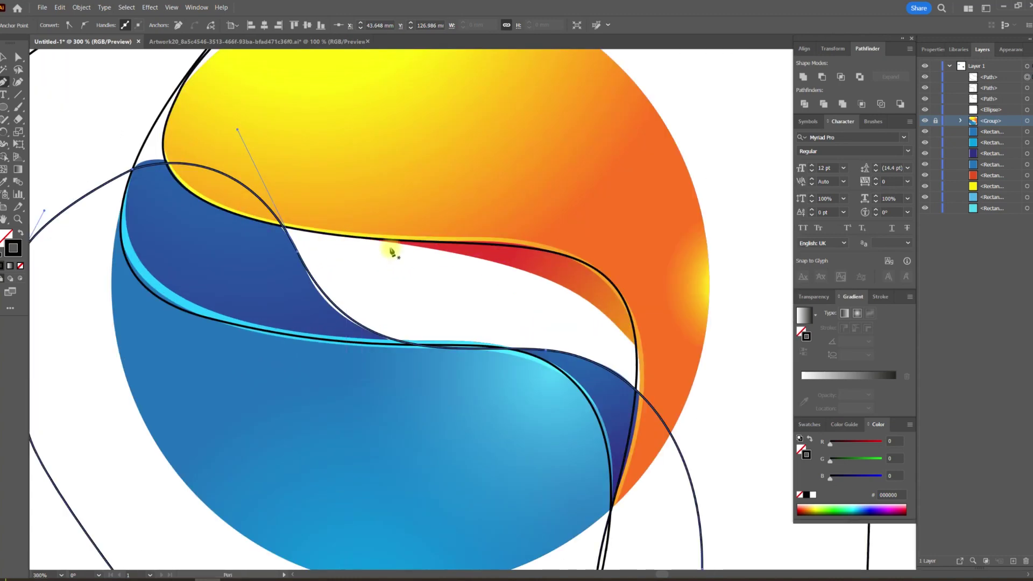
click(358, 240)
scroll(645, 333, down, 1)
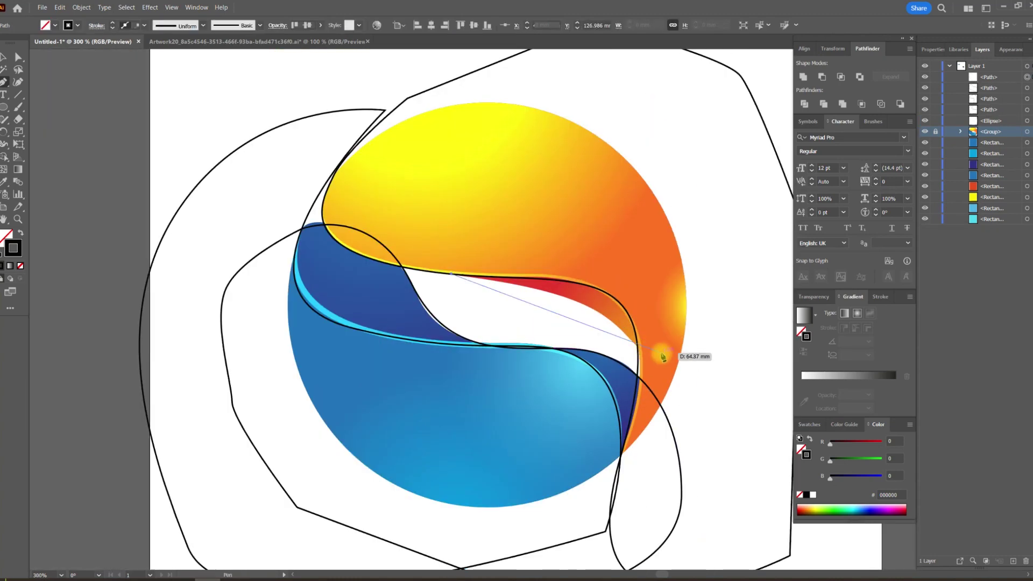
key(ctrl+z)
drag(657, 387, 694, 505)
Step: Close the red crescent's path with straight segments through the orange area above it
click(658, 227)
click(444, 208)
scroll(457, 264, up, 3)
click(441, 295)
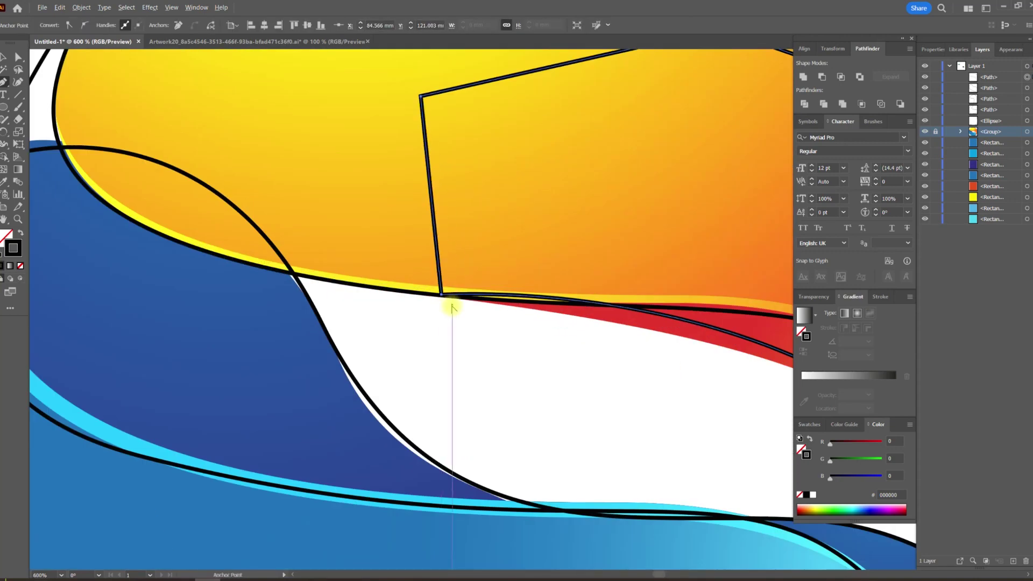
Step: Fill the white circle beside the artboard with green (R 0, G 148, B 29) and remove its stroke
scroll(452, 308, down, 4)
click(4, 57)
click(141, 96)
key(space)
drag(371, 174, 294, 169)
scroll(294, 169, down, 2)
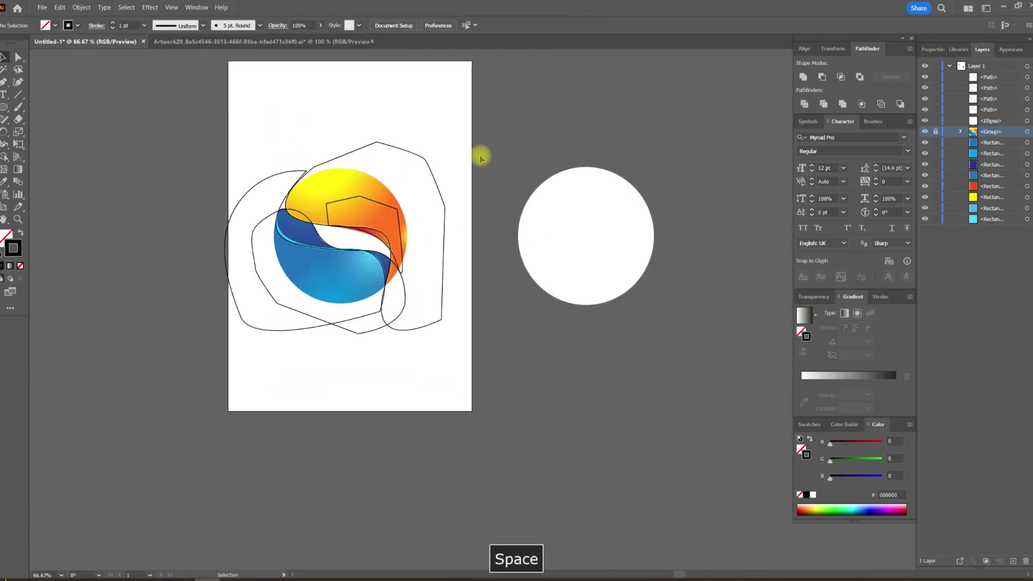
drag(489, 159, 472, 188)
drag(421, 414, 422, 413)
click(579, 260)
click(835, 512)
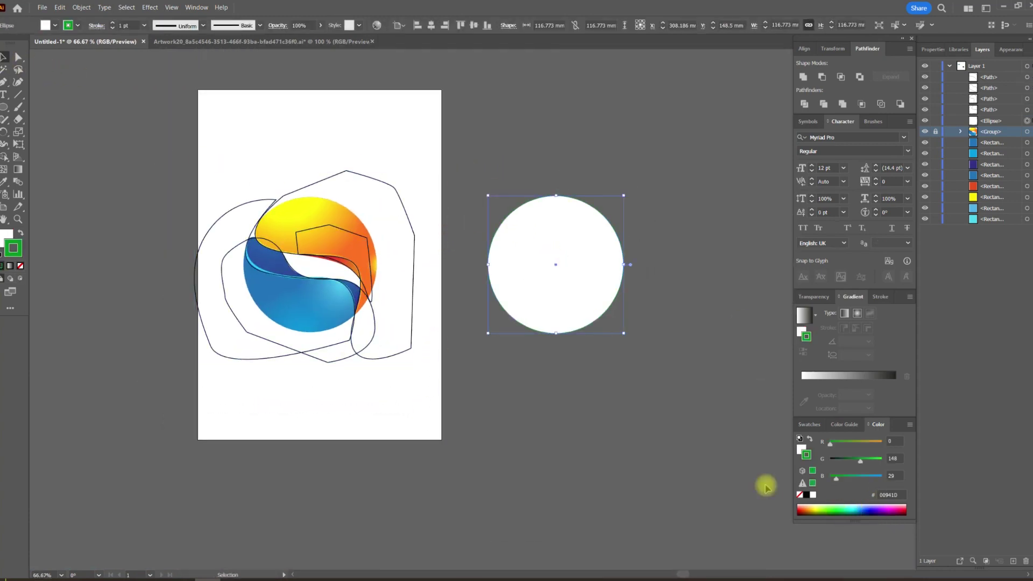
click(20, 233)
key(slash)
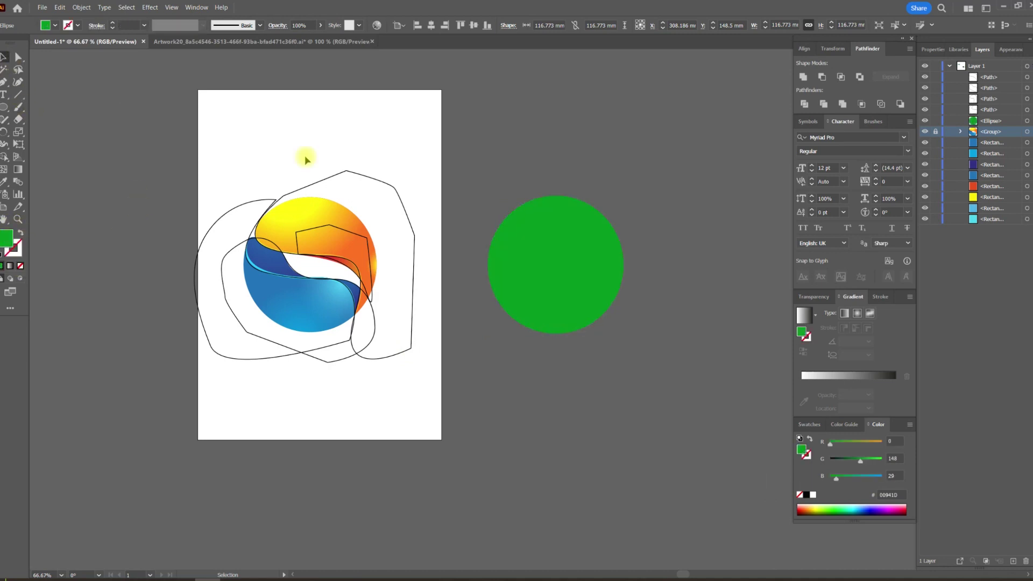
Step: Move the green circle over the reference logo, aligned with it behind the traced outlines
click(305, 159)
drag(530, 257, 315, 260)
scroll(342, 237, up, 4)
scroll(417, 301, down, 3)
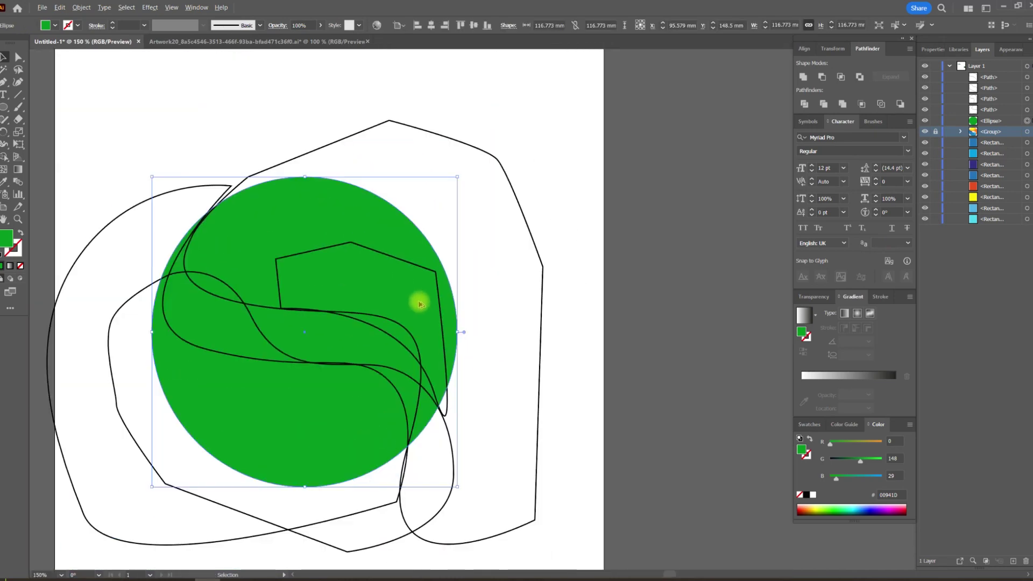
Step: Duplicate the green circle and the four traced outlines to the right of the artboard
drag(546, 191, 247, 434)
key(space)
scroll(374, 307, down, 2)
drag(496, 339, 588, 319)
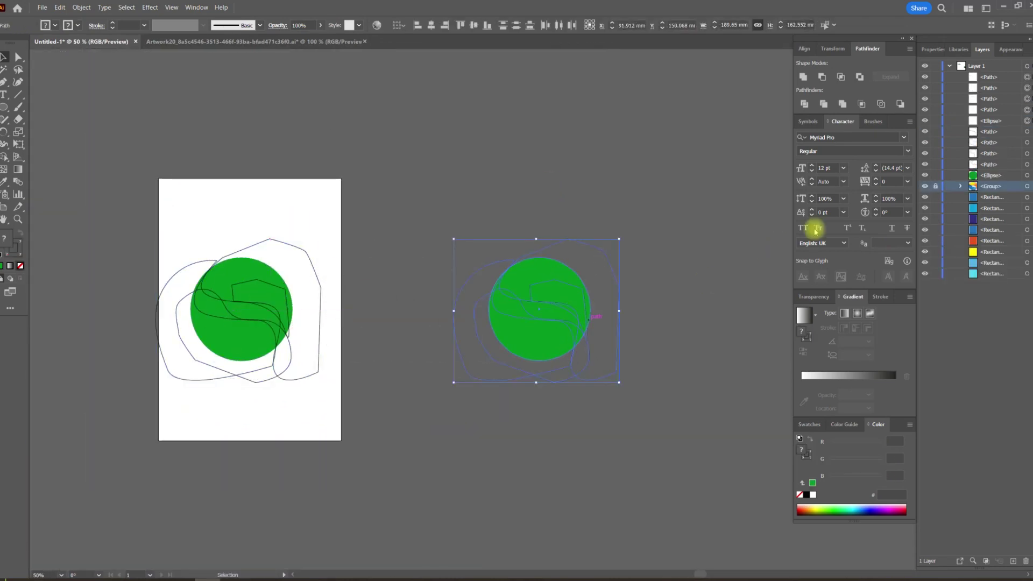
Step: Try a Divide on the duplicated artwork, undo it, and change the copied outlines from black stroke to black fill
click(804, 105)
key(ctrl+z)
drag(678, 223, 537, 320)
shift+click(543, 278)
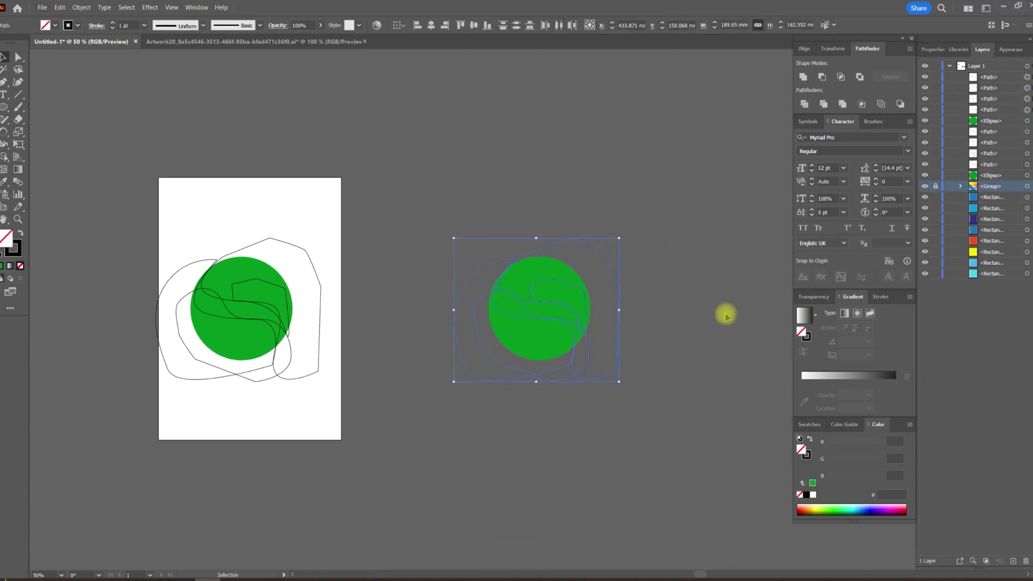
click(21, 235)
Step: Divide the black shapes together with the copied green circle and ungroup the resulting pieces
shift+click(546, 346)
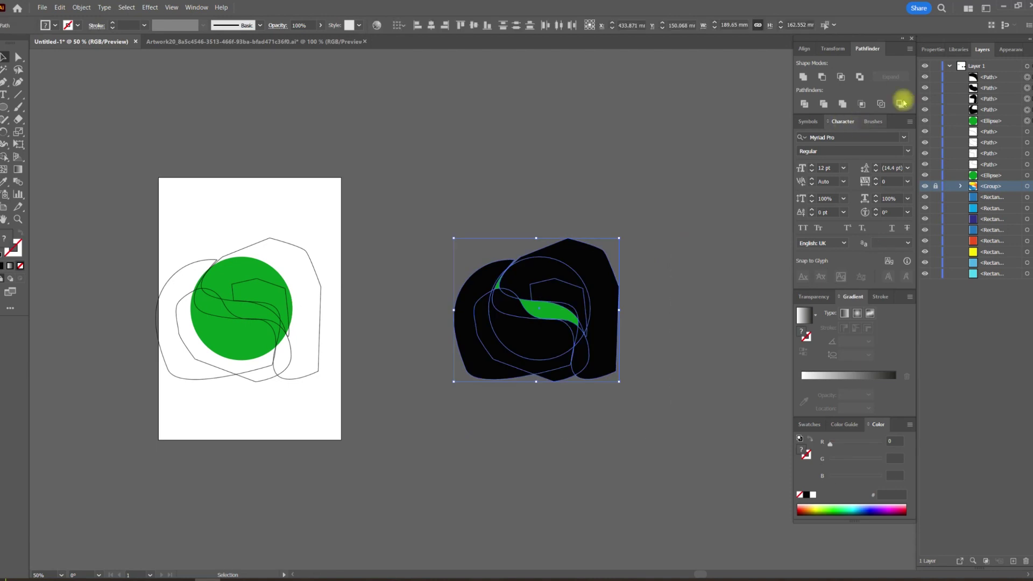
click(803, 106)
key(ctrl+shift+g)
Step: Delete the divided pieces lying outside the circle on its upper right and far left
key(space)
drag(650, 206, 606, 186)
click(553, 245)
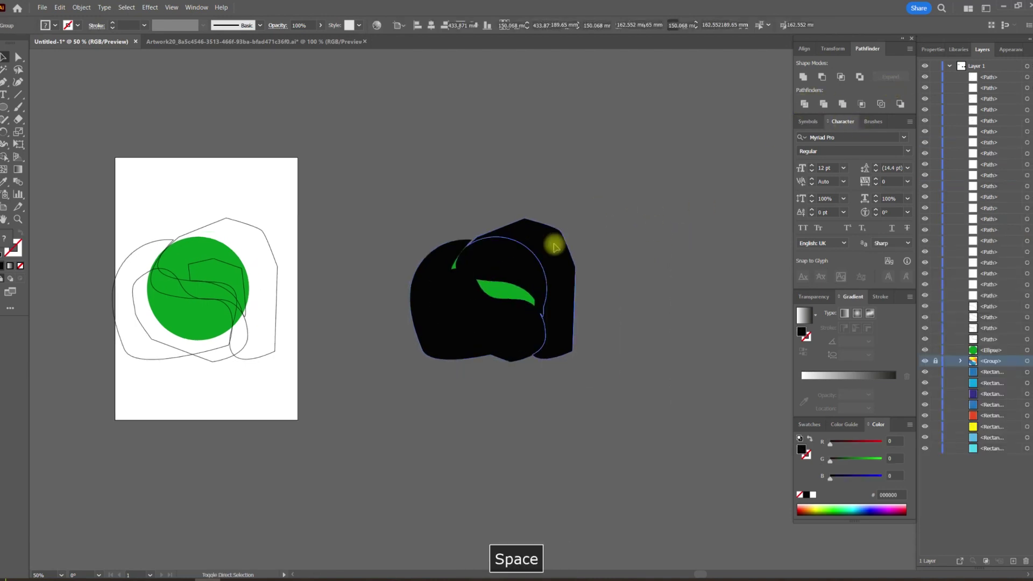
key(Delete)
key(Delete)
click(436, 336)
key(Delete)
Step: Delete the remaining divided pieces outside the circle along its bottom and lower right
click(526, 356)
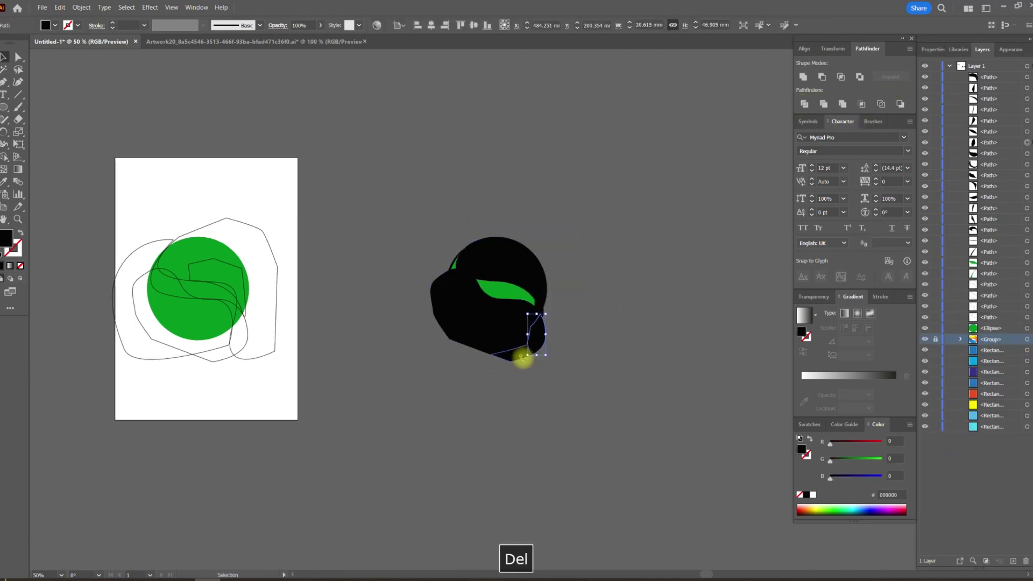
key(Delete)
click(543, 316)
key(Delete)
click(524, 347)
key(Delete)
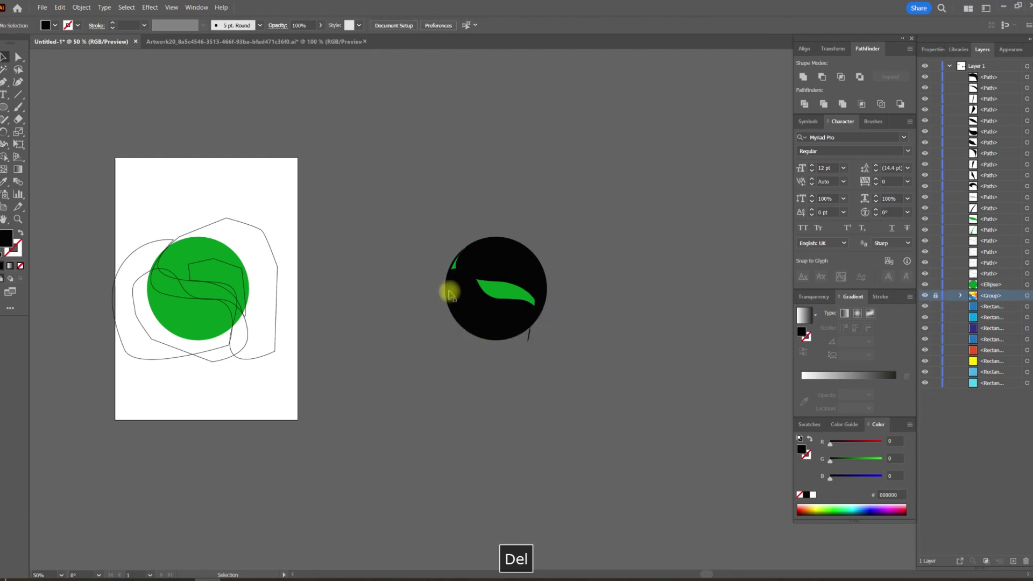
drag(520, 372, 548, 336)
key(Delete)
Step: Move the original green circle and its outlines off the reference logo to uncover it
scroll(482, 299, up, 3)
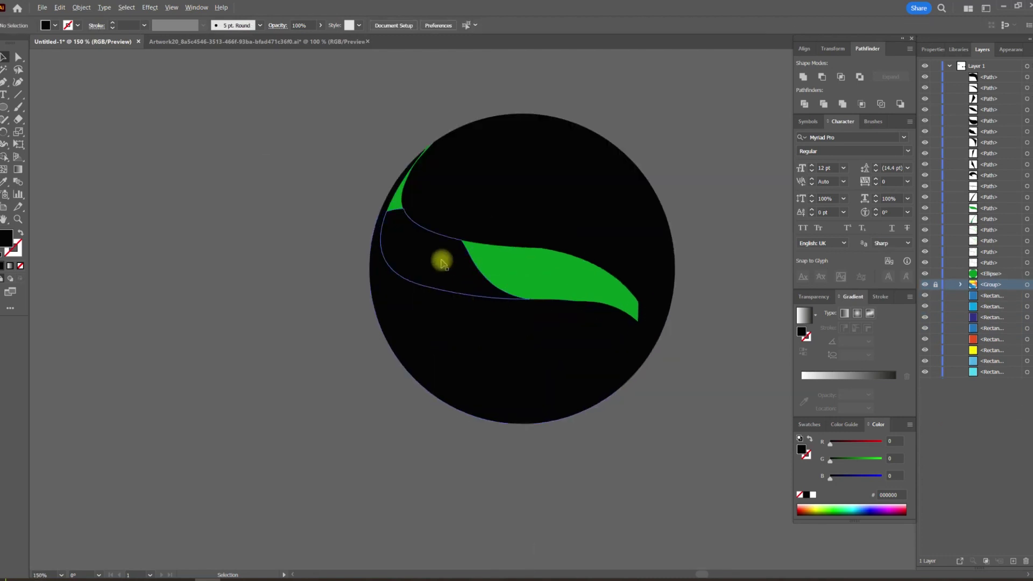
scroll(441, 262, down, 3)
key(space)
drag(366, 202, 403, 228)
key(space)
drag(165, 344, 401, 348)
drag(345, 215, 177, 322)
click(410, 211)
Step: Delete the green wave-shaped piece in the middle of the divided black circle
key(space)
drag(772, 358, 554, 253)
drag(598, 318, 483, 318)
click(604, 290)
scroll(358, 286, up, 1)
click(518, 304)
key(Delete)
scroll(463, 250, up, 3)
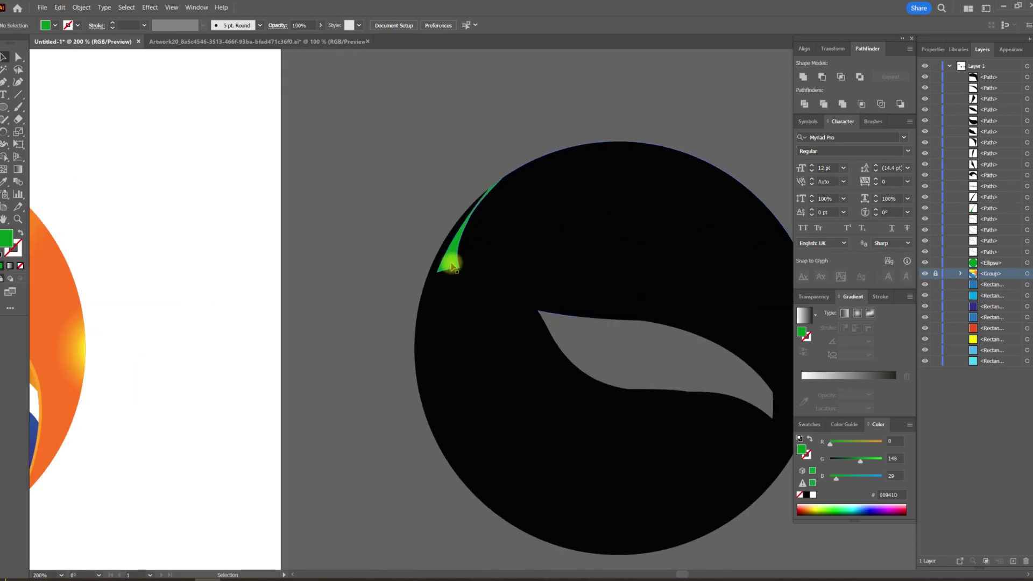
Step: Try to delete the green sliver on the circle's upper left edge
click(452, 262)
key(Delete)
scroll(423, 250, down, 2)
key(space)
drag(391, 231, 407, 230)
key(ctrl+z)
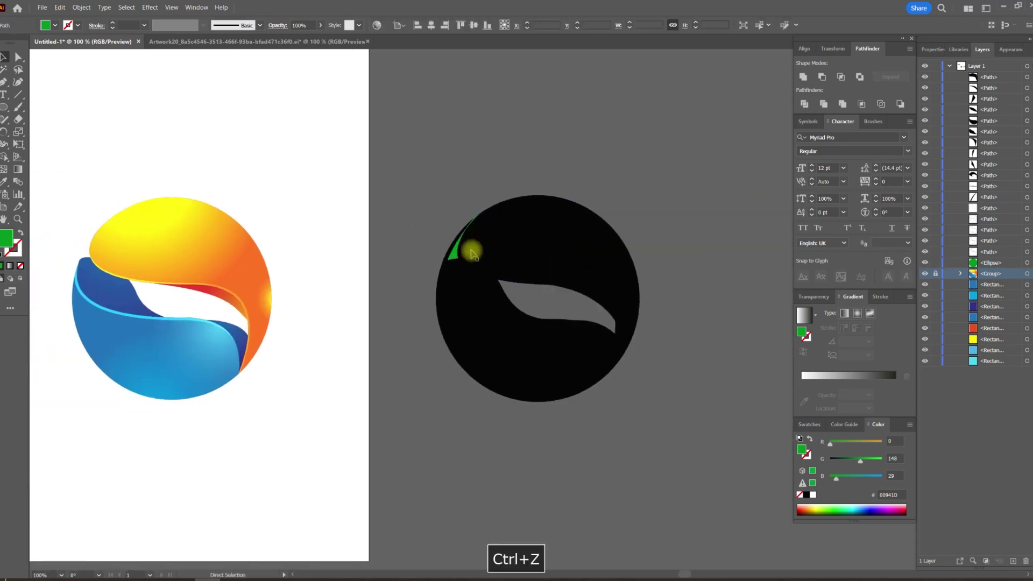
Step: Fill the large lower black piece of the circle with a white-to-black radial gradient
click(549, 376)
key(space)
drag(550, 361, 508, 395)
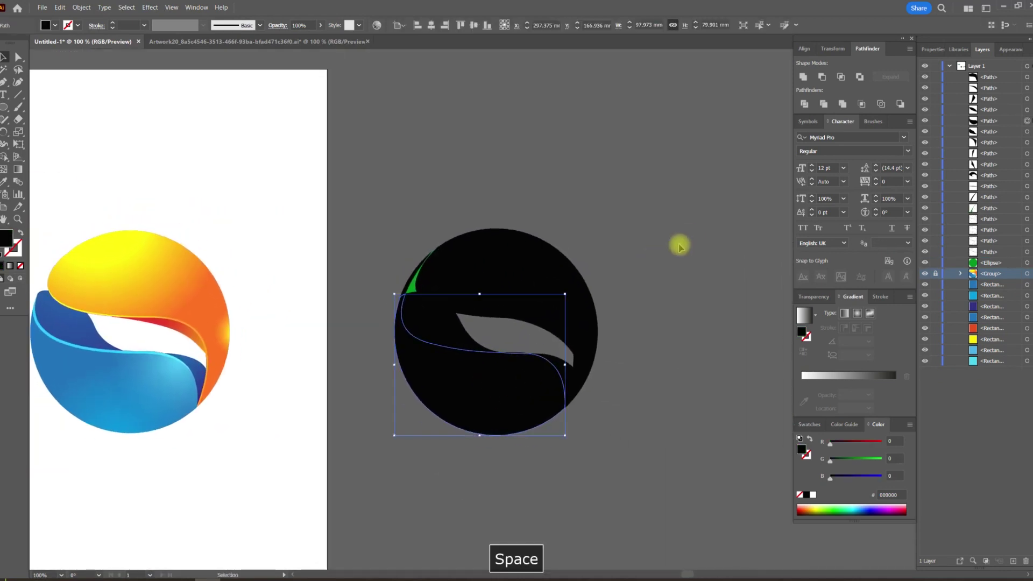
click(933, 49)
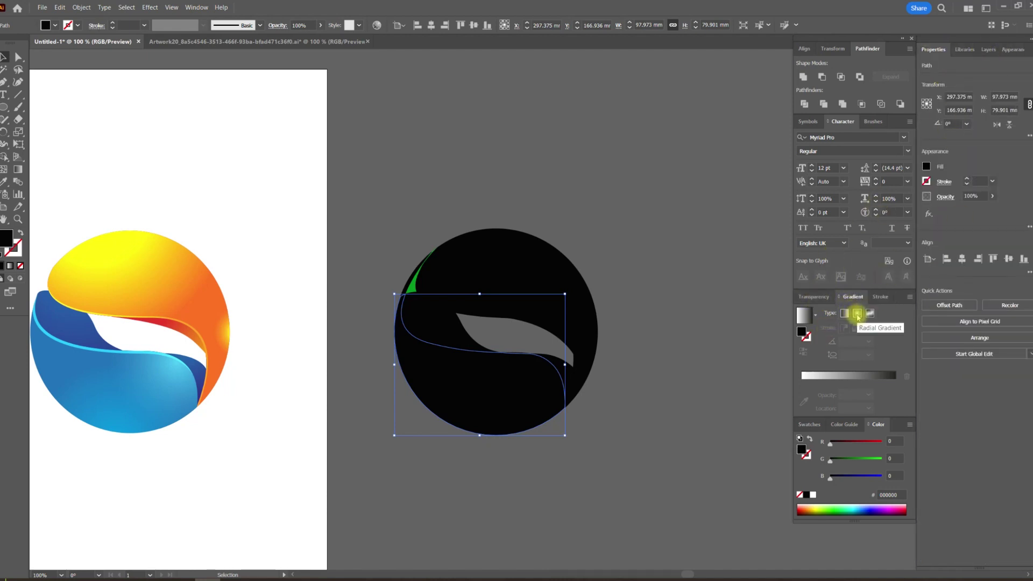
click(857, 313)
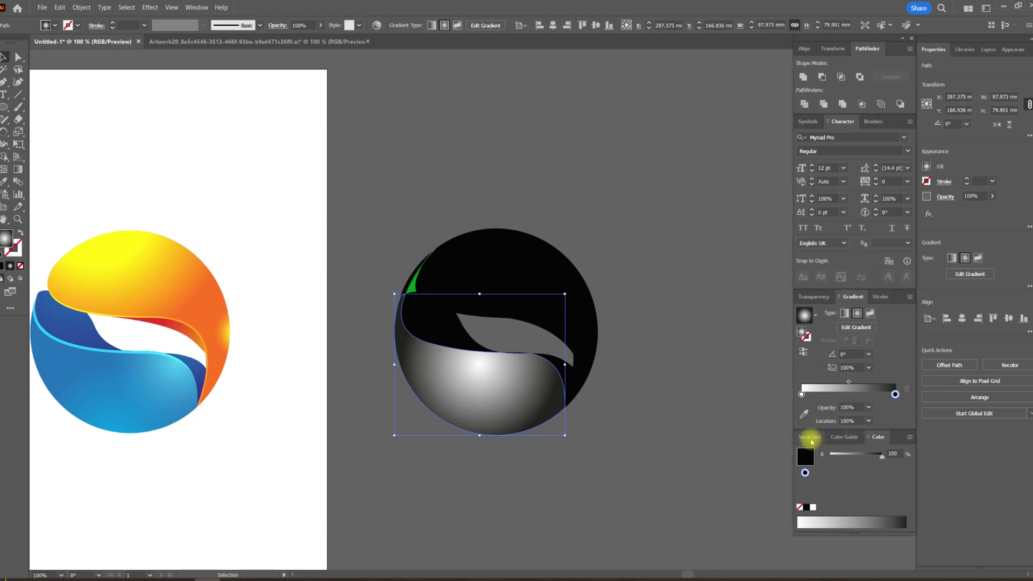
Step: Try recolouring the lower piece's radial gradient from light blue to darker blue, running it diagonally from lower left to upper right
click(811, 437)
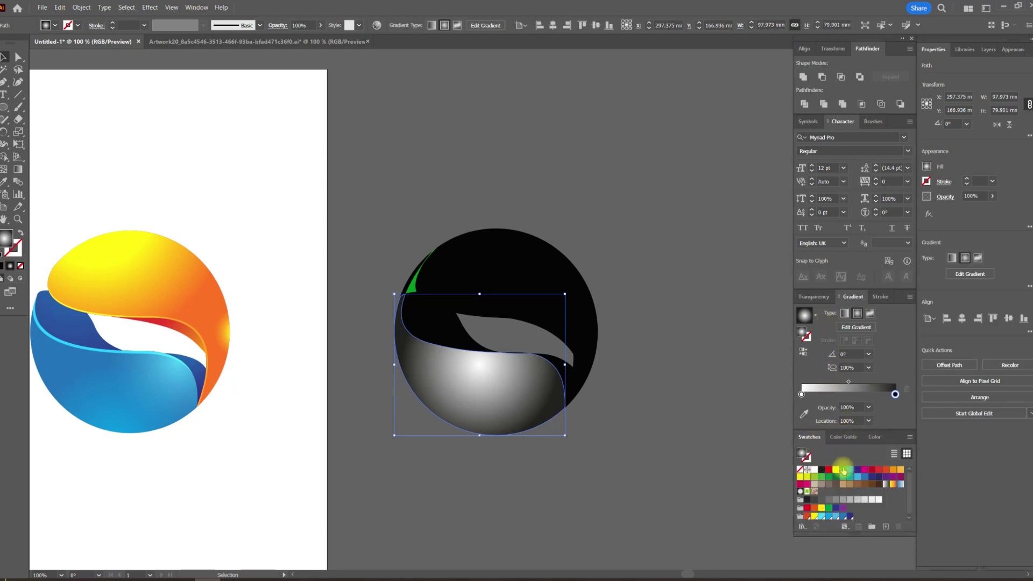
drag(807, 403, 802, 396)
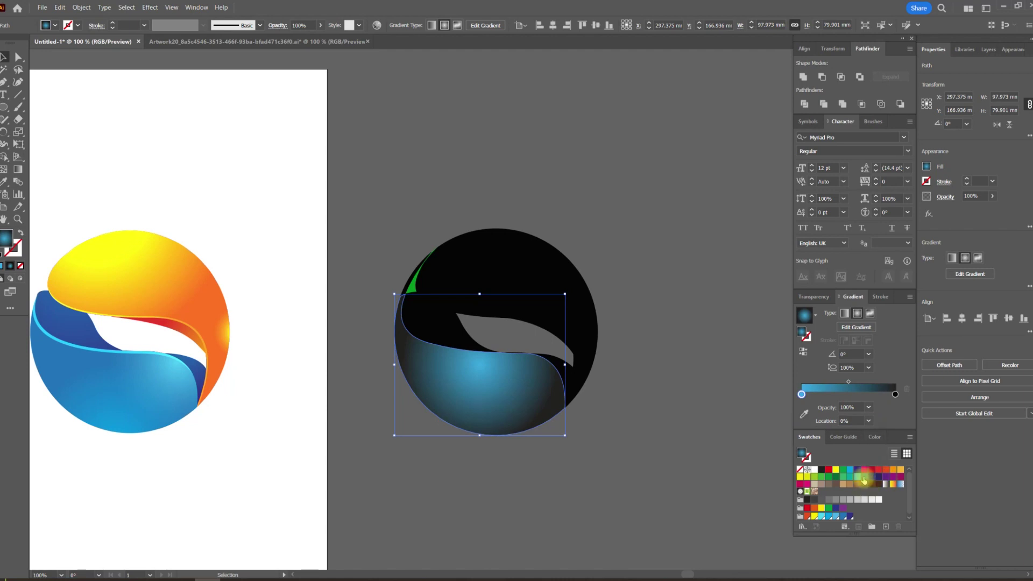
drag(898, 402, 895, 397)
key(g)
drag(374, 352, 511, 362)
mouse_move(422, 472)
mouse_down()
mouse_move(514, 367)
mouse_move(571, 337)
mouse_up()
click(4, 57)
click(389, 221)
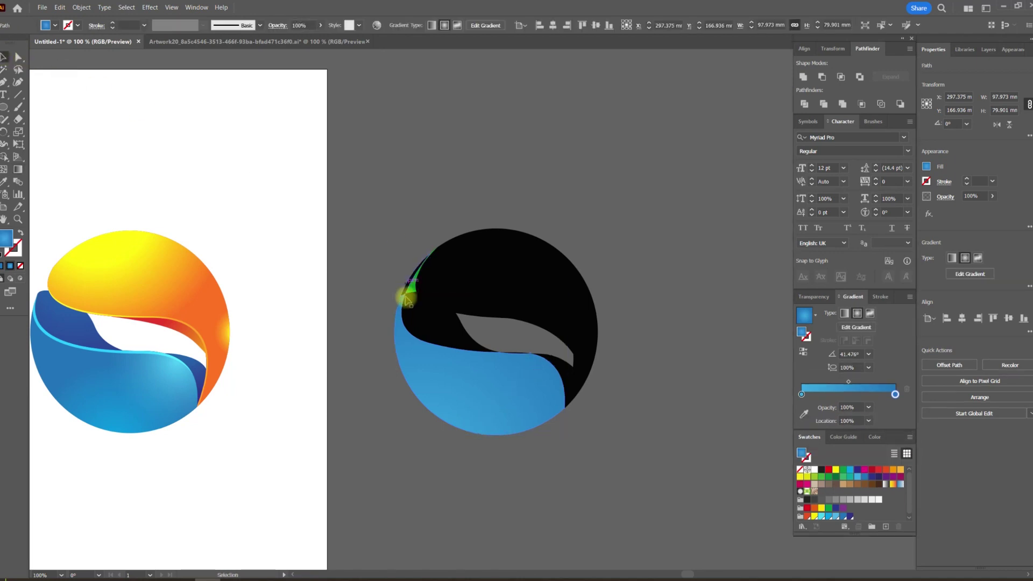
Step: Undo the blue recolouring of the lower piece, keeping its white-to-black radial gradient
scroll(406, 296, up, 1)
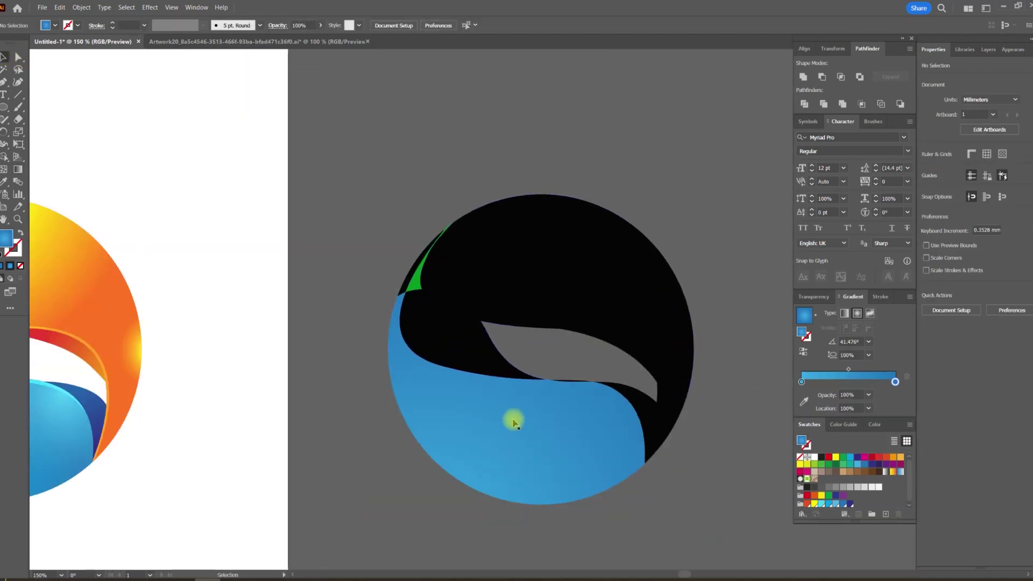
key(ctrl+z)
key(ctrl+z)
key(ctrl+z)
scroll(399, 291, up, 3)
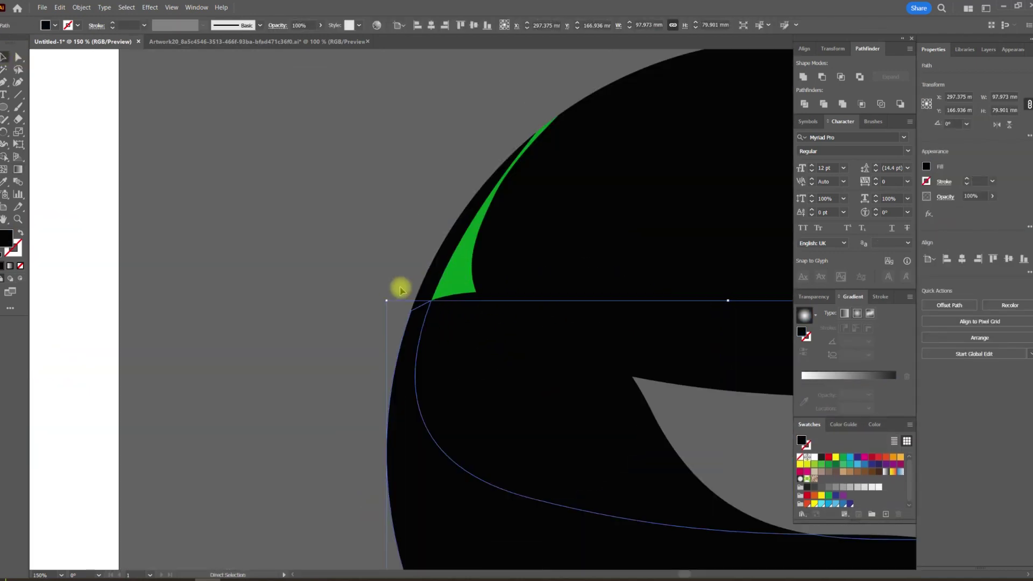
scroll(427, 293, down, 3)
drag(424, 279, 454, 234)
key(ctrl+shift+z)
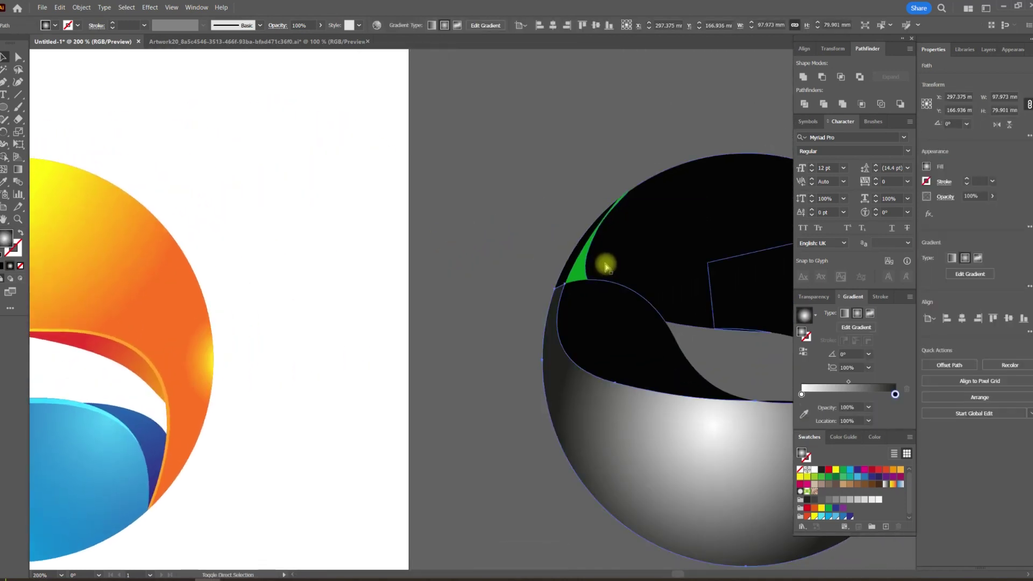
Step: Delete the thin black sliver and the green piece beside it on the circle's upper left edge
click(525, 244)
drag(525, 244, 265, 155)
click(292, 217)
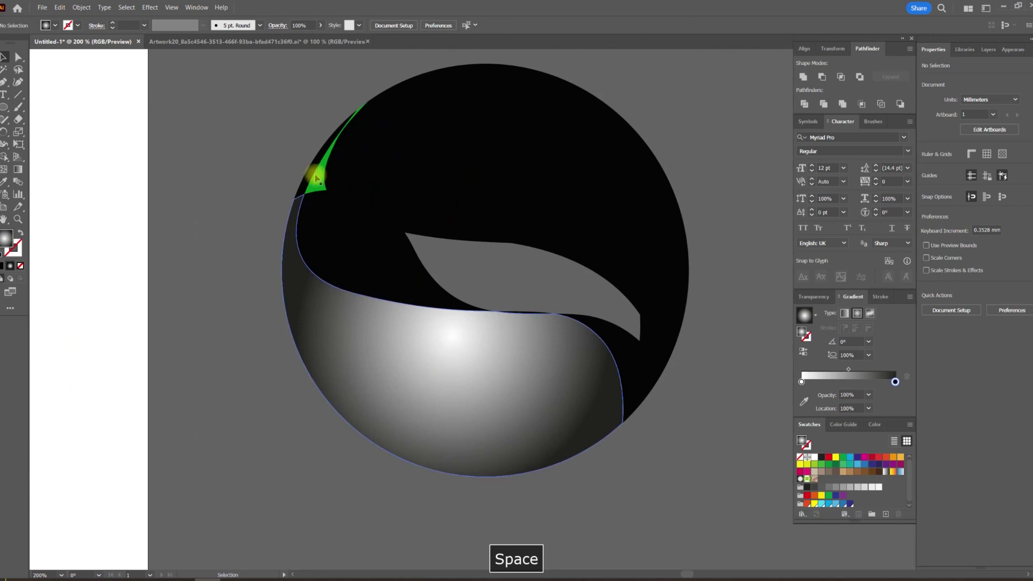
click(309, 177)
key(Delete)
scroll(312, 185, up, 3)
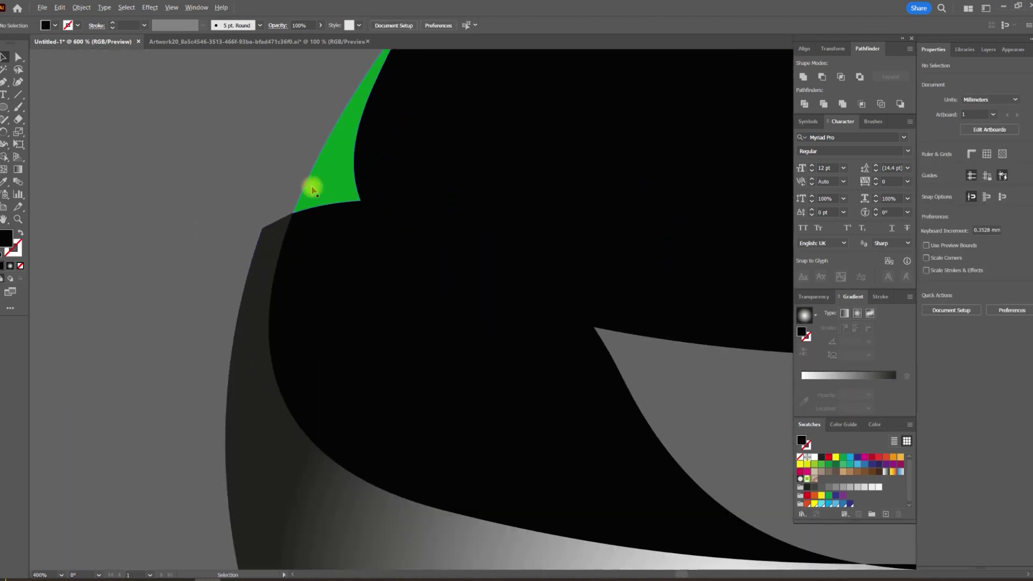
scroll(316, 184, down, 5)
click(317, 184)
key(Delete)
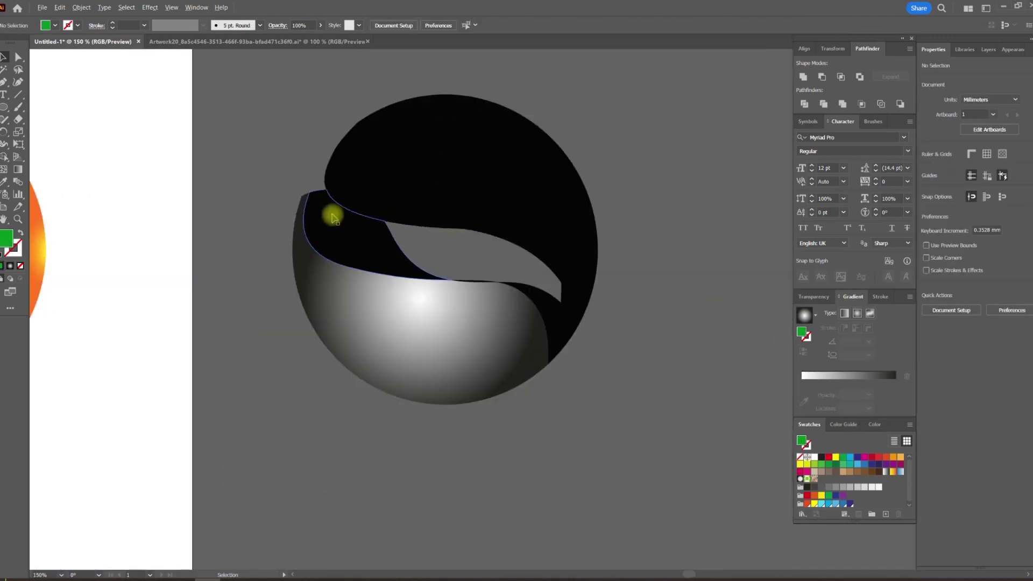
Step: Try converting the corner anchor at the upper left tip of the gradient piece to a smooth point
scroll(311, 197, up, 5)
scroll(316, 207, up, 2)
click(302, 300)
scroll(296, 301, down, 2)
scroll(293, 302, up, 2)
click(19, 58)
click(275, 285)
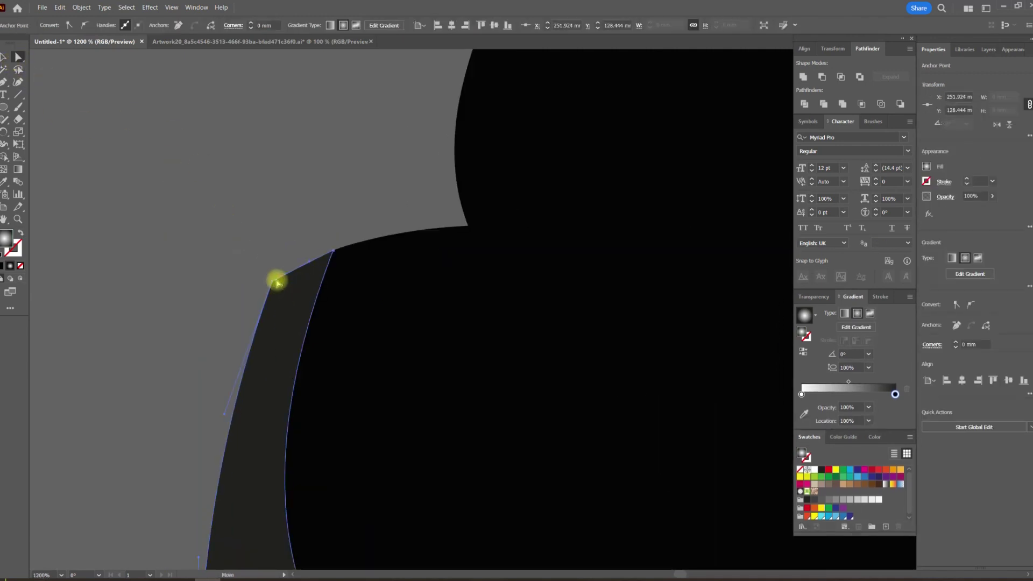
click(85, 25)
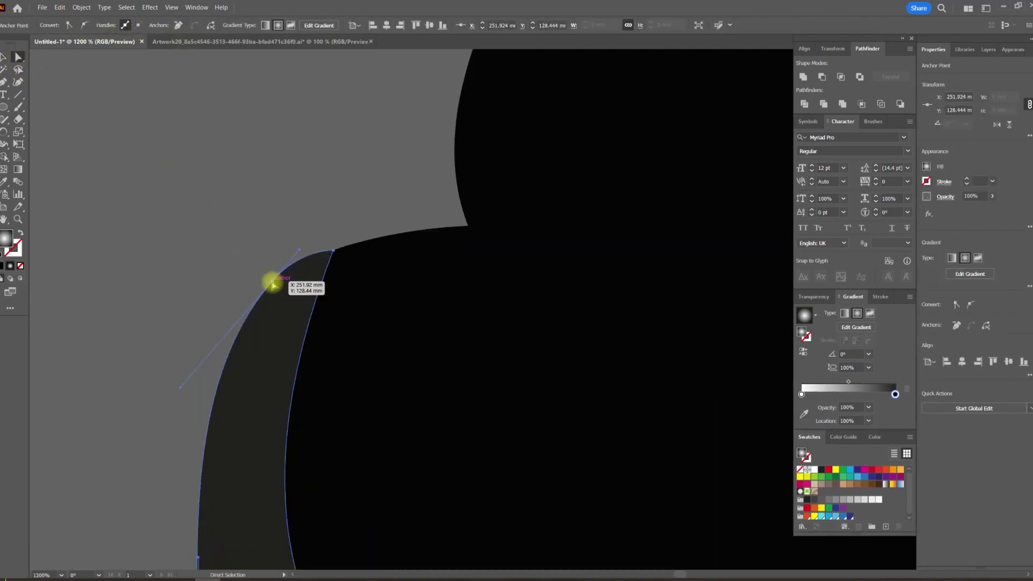
scroll(258, 280, down, 5)
click(226, 228)
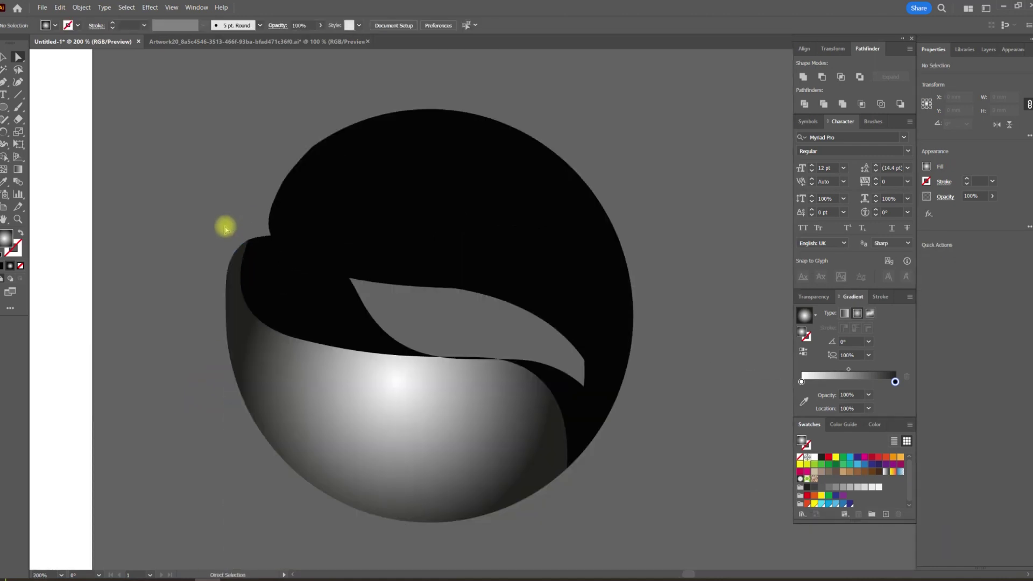
Step: Undo the smooth-point conversion on the gradient piece's upper left corner anchor
drag(219, 271, 265, 269)
scroll(265, 270, up, 5)
click(371, 169)
key(ctrl+z)
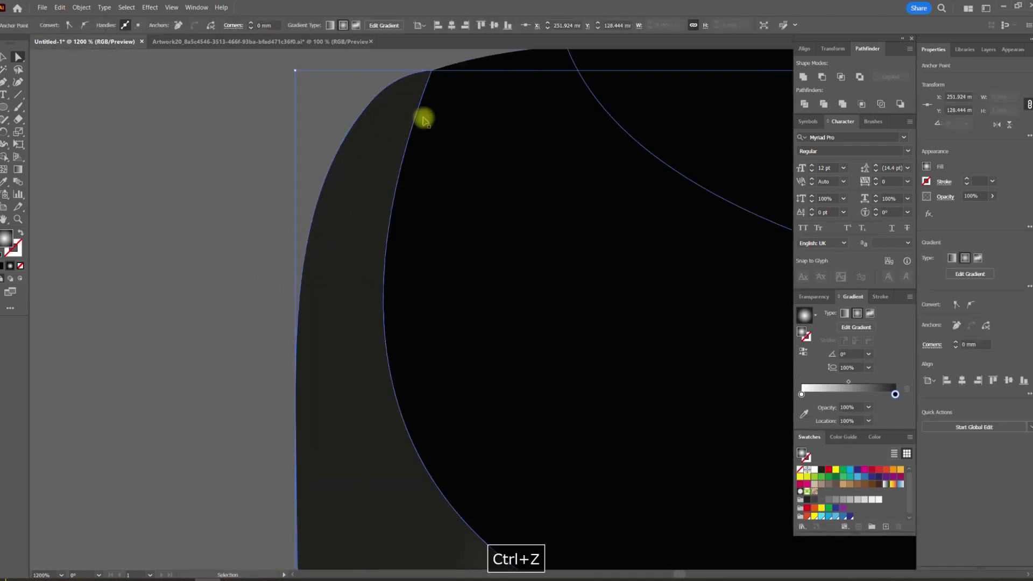
key(ctrl+z)
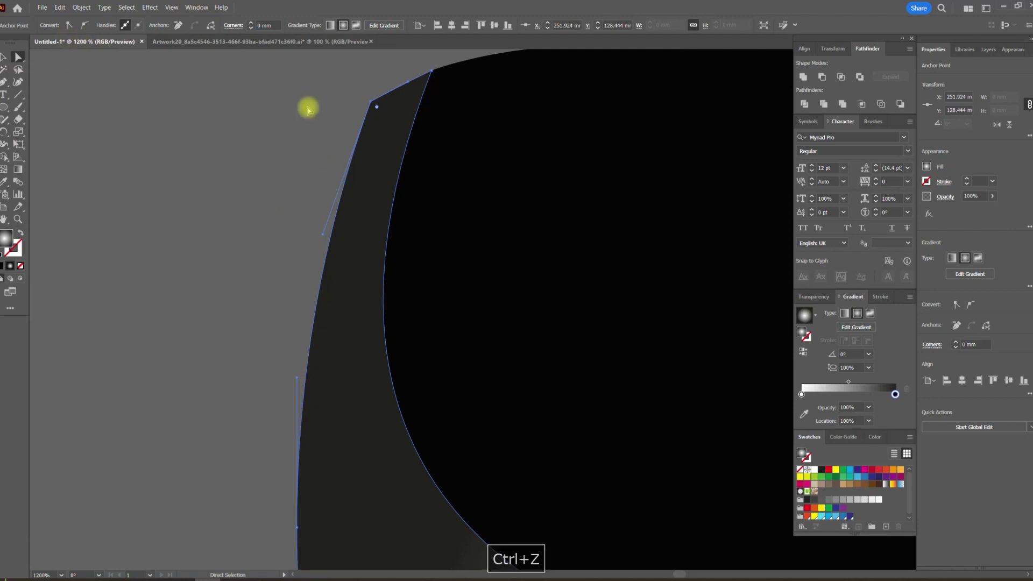
Step: Remove the corner anchor at the gradient piece's upper left tip and lengthen the left edge's upper handle to round the outline
click(195, 25)
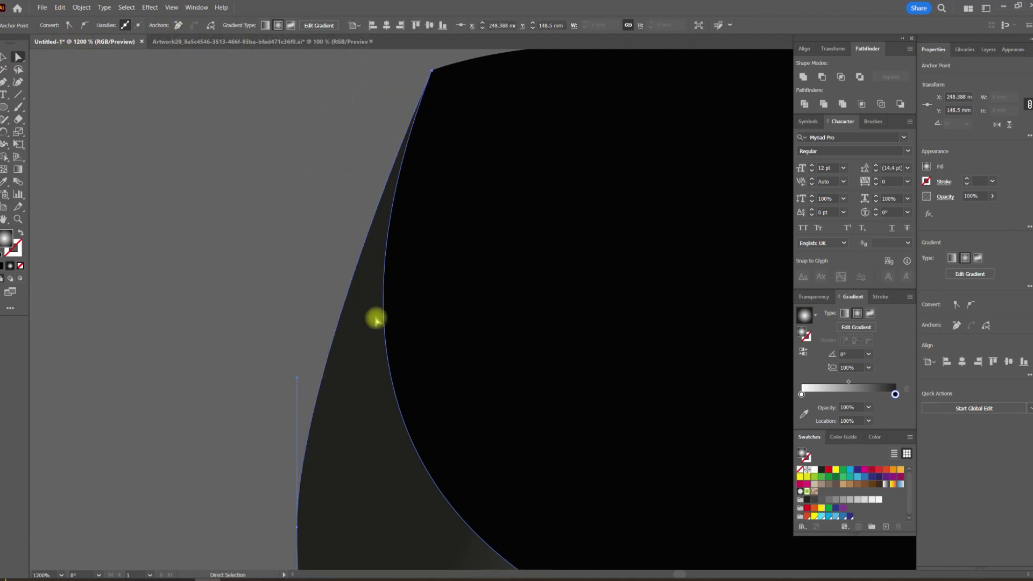
drag(296, 382, 282, 241)
scroll(308, 297, down, 4)
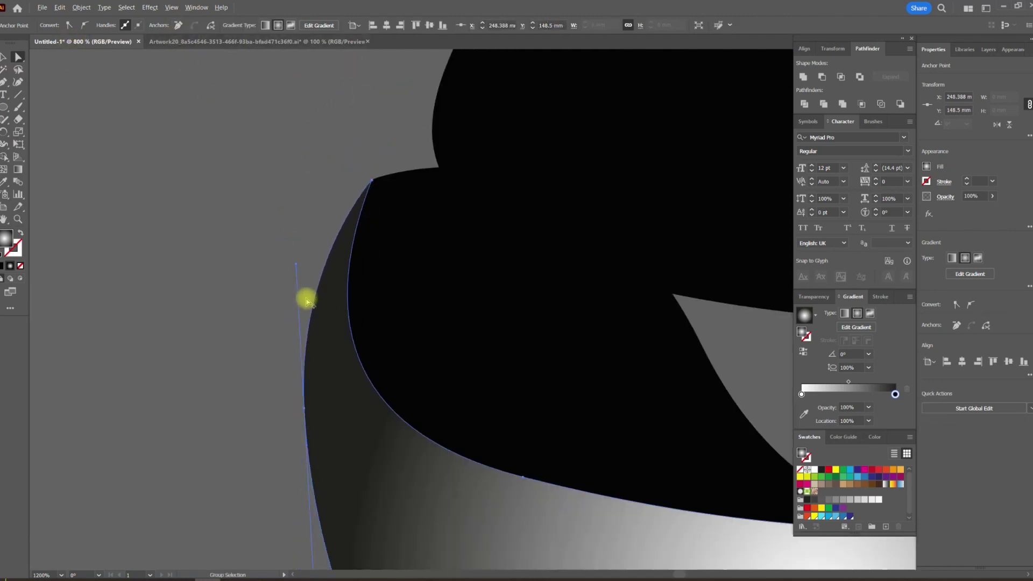
drag(300, 202, 259, 240)
scroll(258, 240, up, 2)
drag(277, 318, 283, 262)
scroll(236, 304, down, 3)
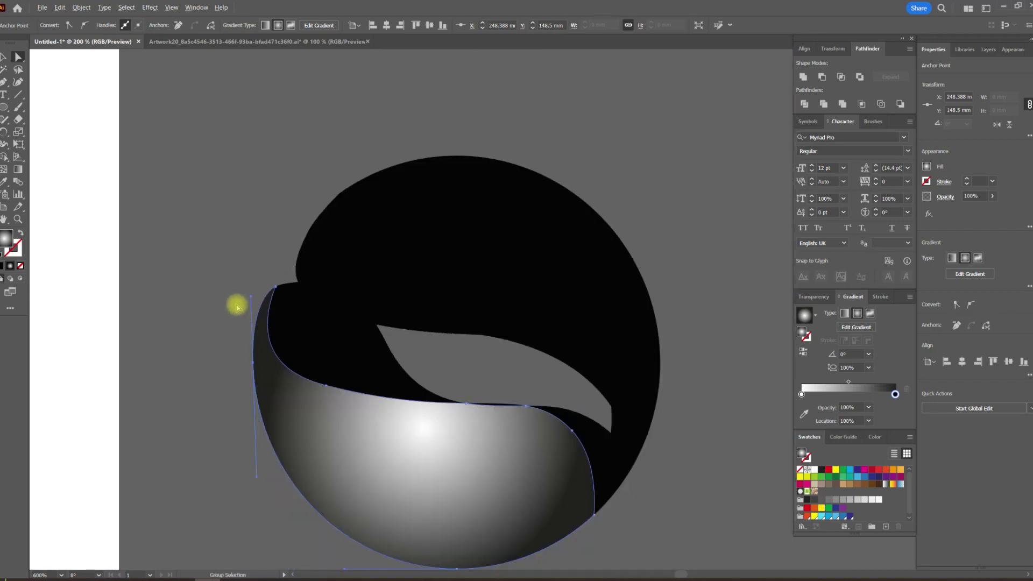
click(234, 307)
key(space)
drag(350, 236, 321, 250)
Step: Delete the thin black sliver between the wave-shaped gap and the gradient piece's upper edge
click(6, 59)
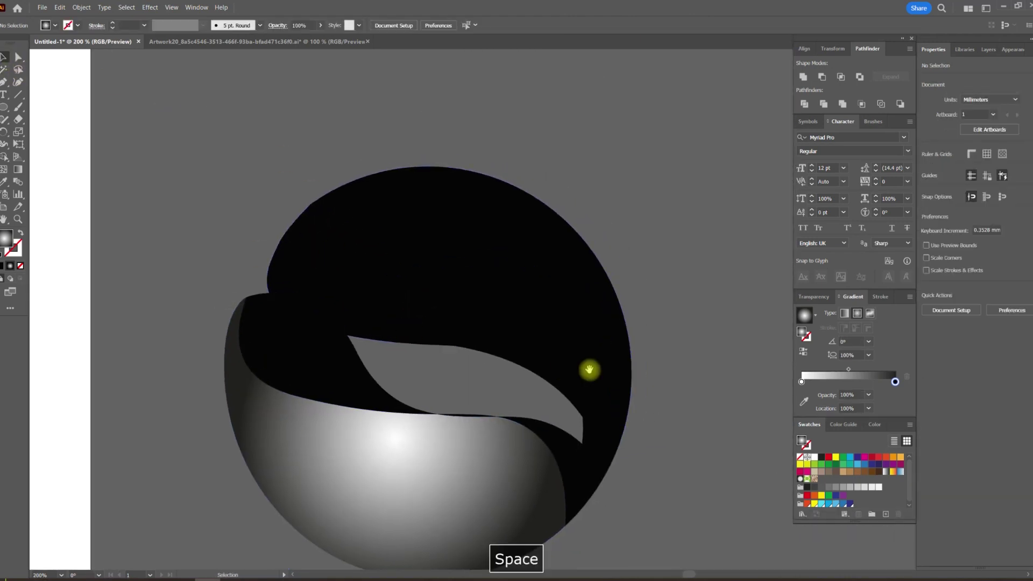
key(space)
drag(565, 371, 484, 246)
scroll(407, 294, up, 4)
key(Delete)
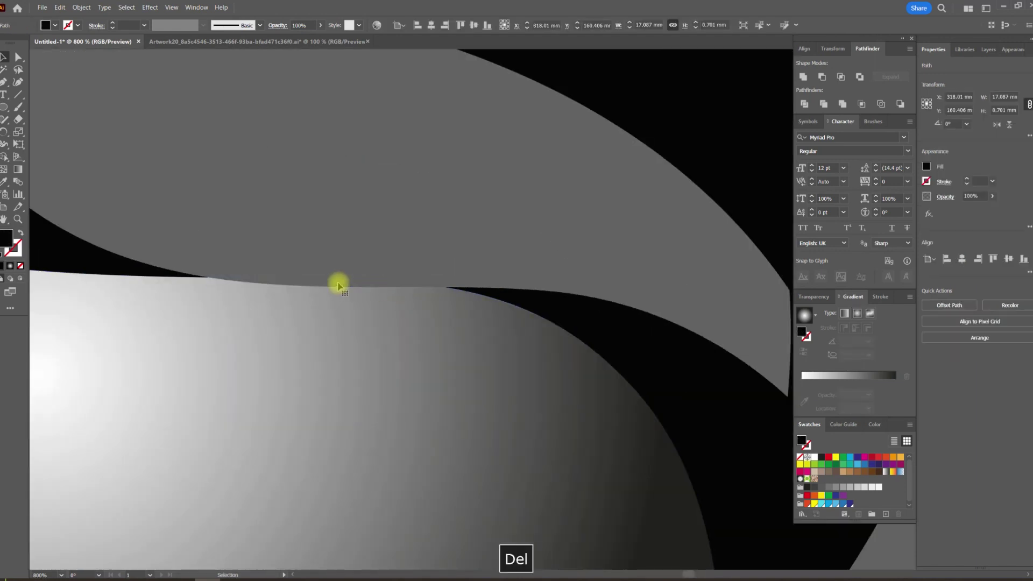
Step: Unite the large upper black piece, the angular piece inside it and the piece at its lower right into one shape
scroll(359, 191, down, 6)
key(space)
drag(434, 268, 444, 285)
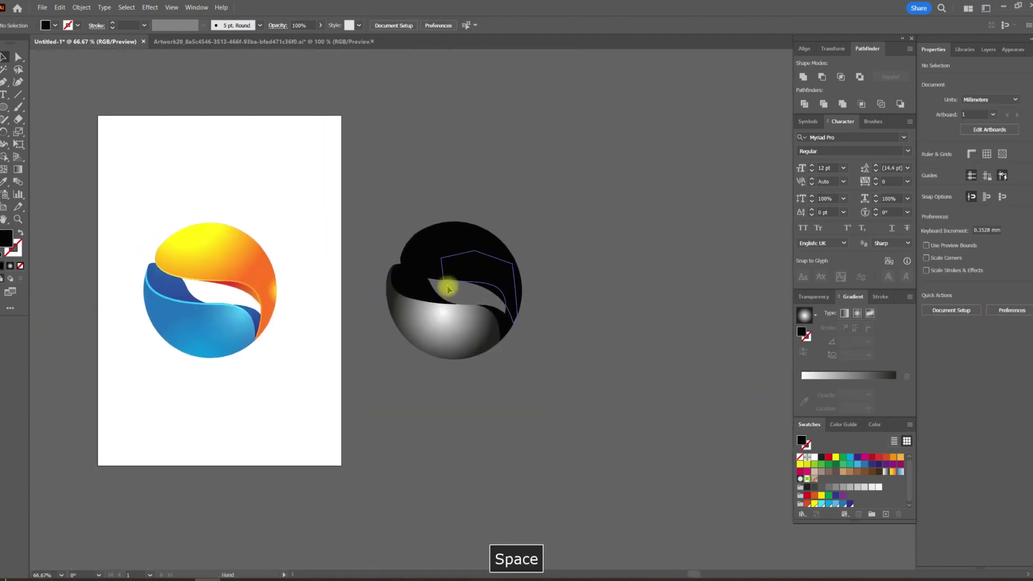
scroll(505, 286, up, 1)
click(451, 264)
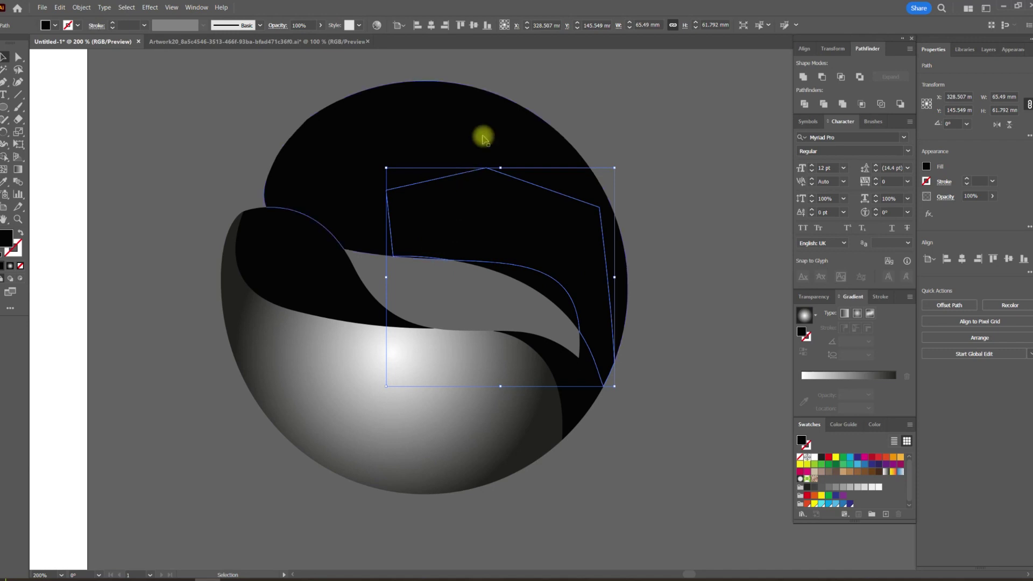
click(301, 228)
shift+click(309, 172)
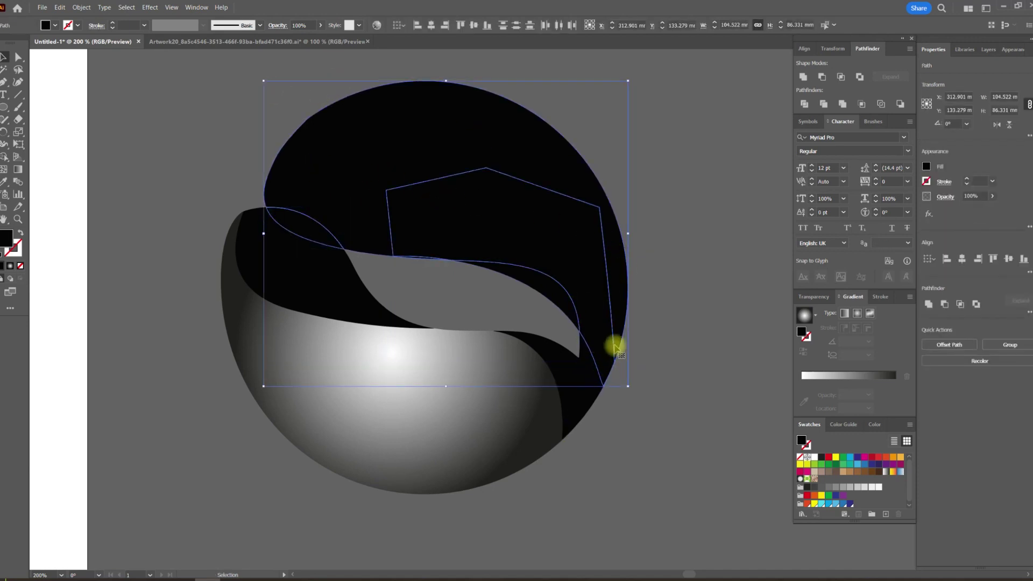
scroll(611, 350, down, 5)
scroll(622, 364, up, 5)
shift+click(627, 267)
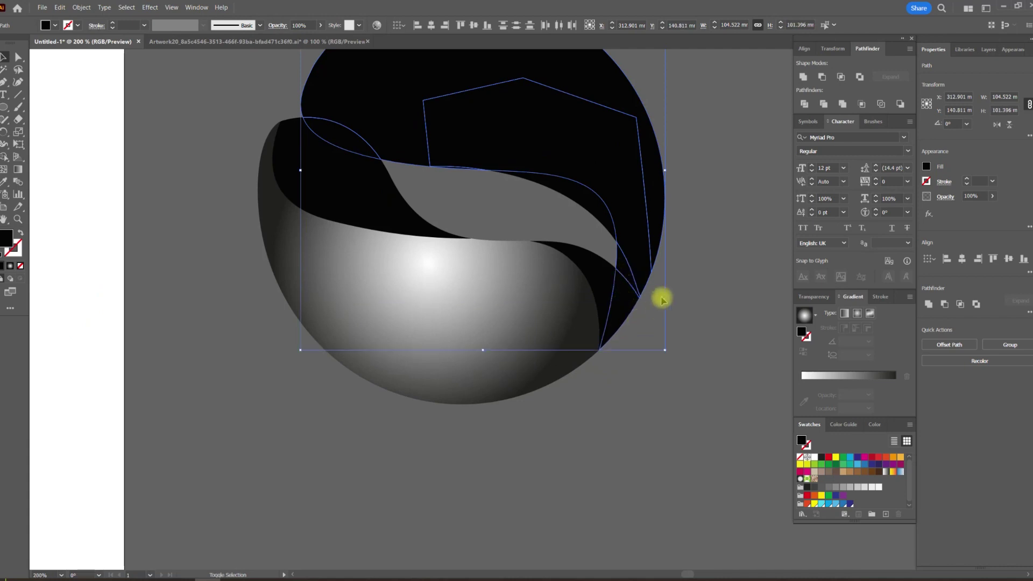
key(Delete)
key(ctrl+z)
drag(714, 223, 703, 251)
click(804, 78)
drag(699, 154, 682, 203)
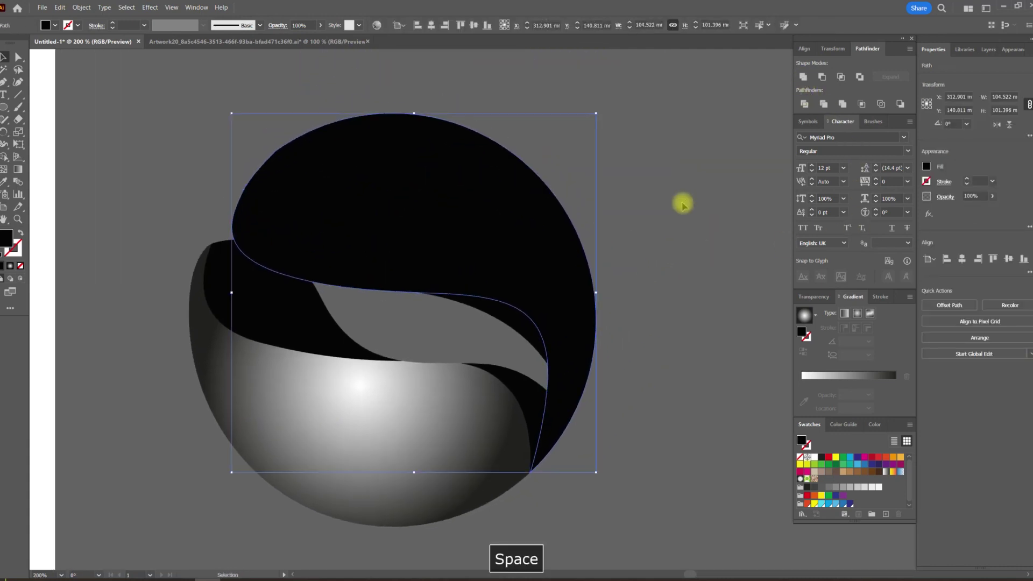
click(679, 218)
Step: Recolour the lower piece's radial gradient with light blue at the centre and darker blue at the edge
scroll(673, 253, down, 4)
click(612, 300)
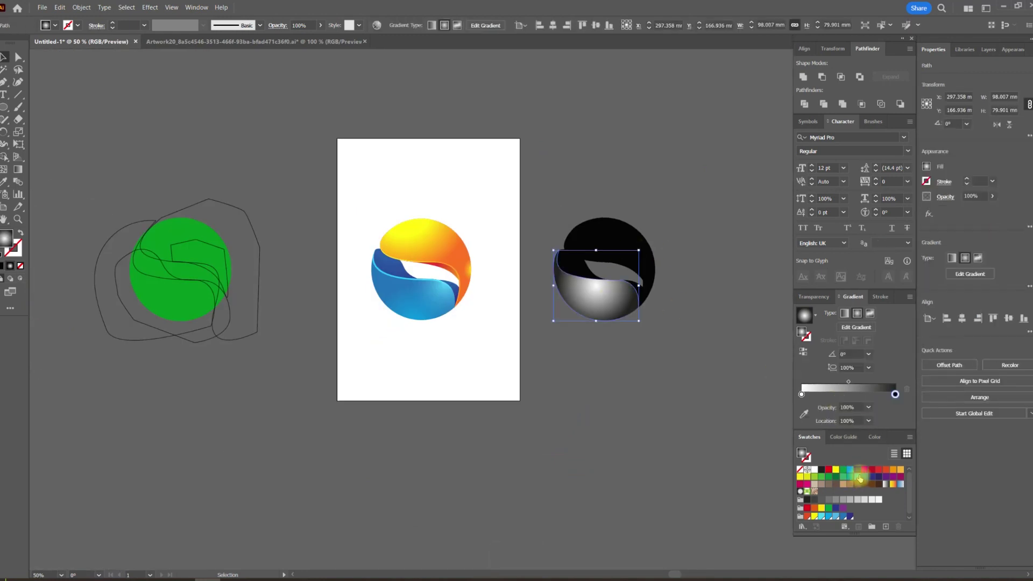
drag(858, 476, 802, 395)
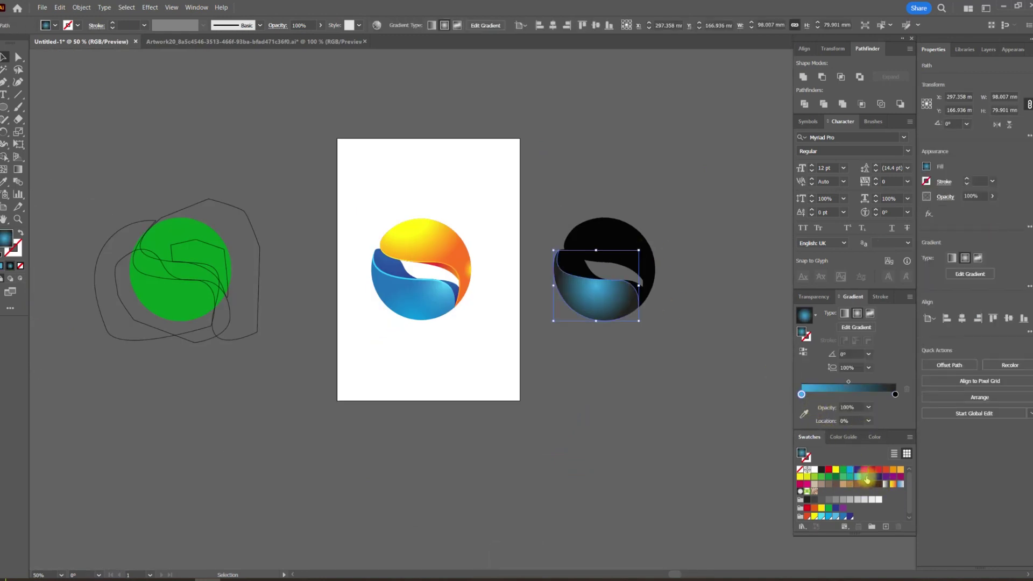
drag(894, 395, 894, 395)
Step: Redraw the lower piece's blue radial gradient vertically, starting just below its bottom edge and ending above its top curve
scroll(629, 312, up, 2)
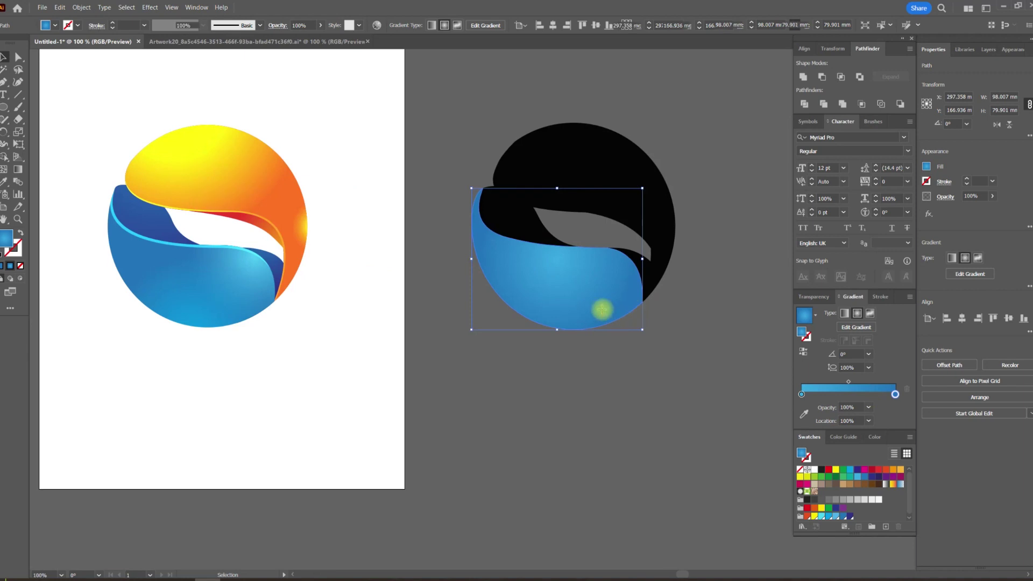
key(g)
drag(613, 365, 515, 184)
mouse_move(538, 379)
mouse_down()
mouse_move(553, 189)
mouse_move(537, 206)
mouse_up()
click(3, 59)
Step: Fill the united upper shape with a radial gradient from red-orange to yellow, moving the red-orange stop to about 57%
key(space)
drag(548, 116, 381, 167)
click(398, 205)
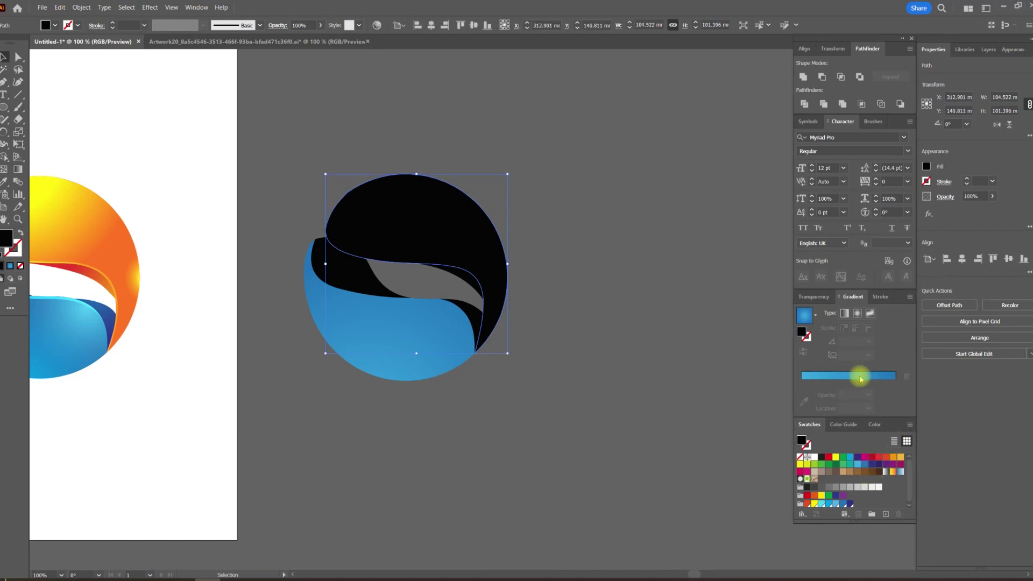
click(860, 376)
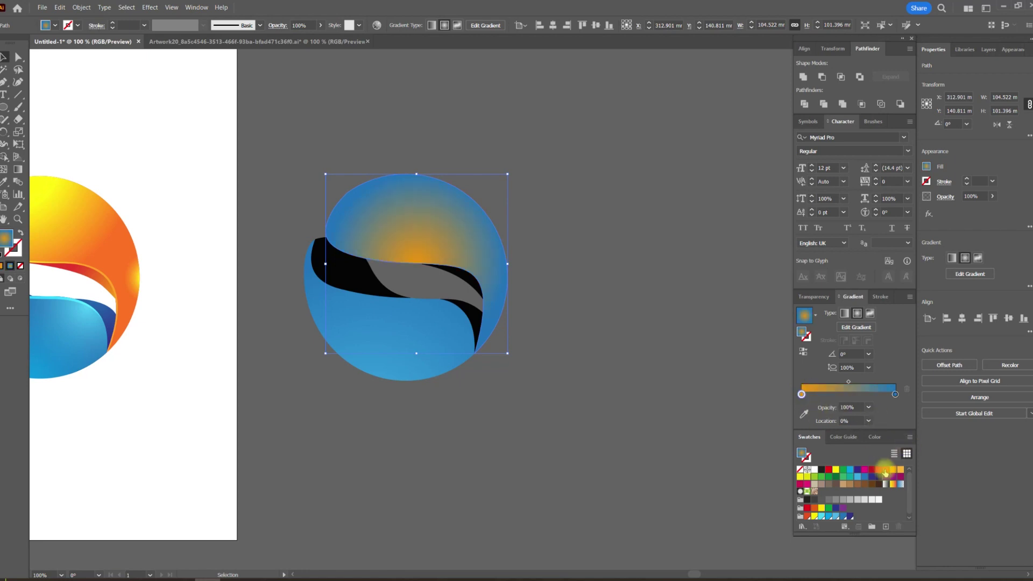
click(835, 471)
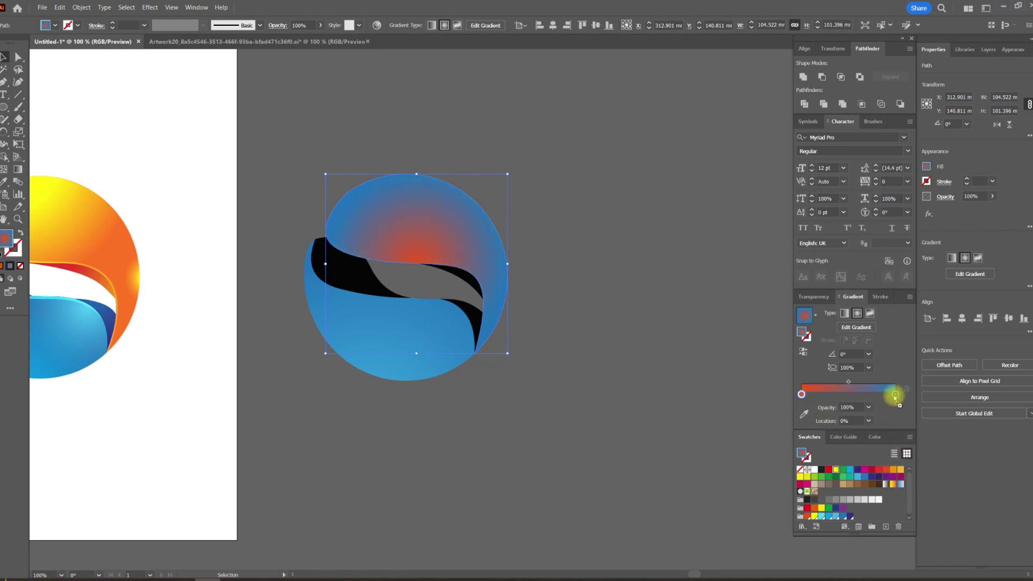
drag(895, 397, 895, 395)
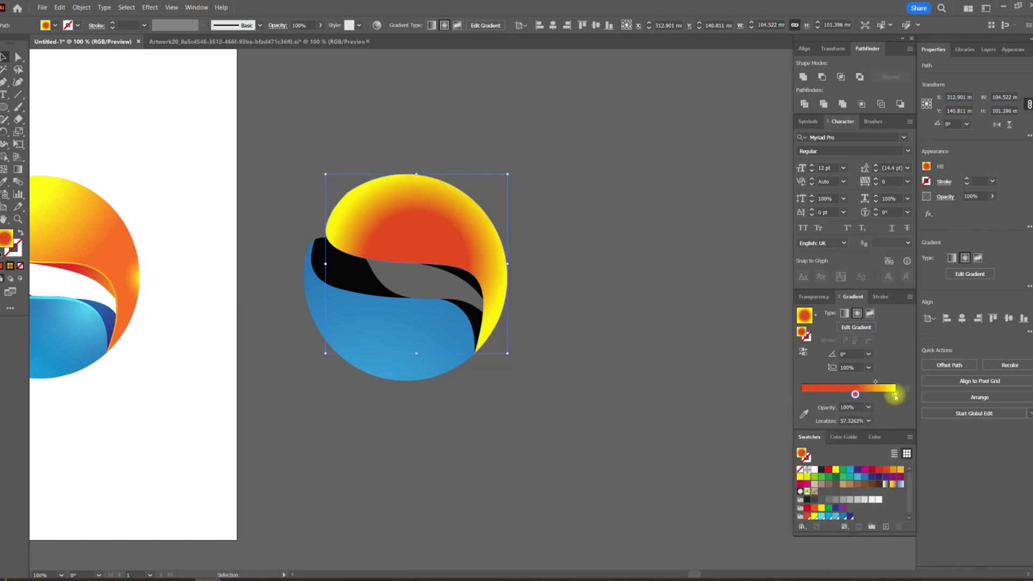
Step: Undo the red-orange stop's move and reverse the upper shape's radial gradient to run from yellow at the centre to red-orange at 100%
key(ctrl+z)
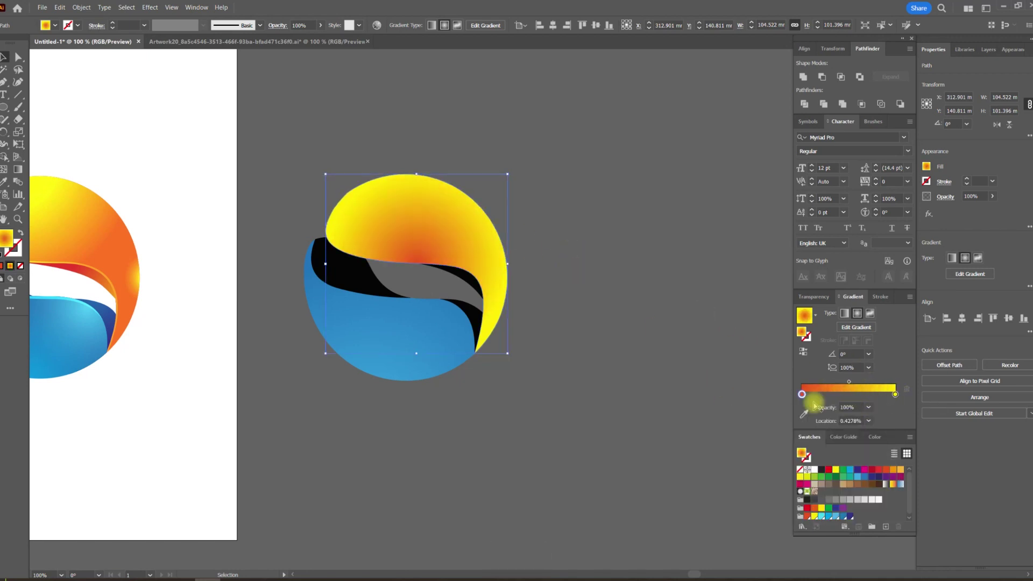
drag(802, 395, 753, 397)
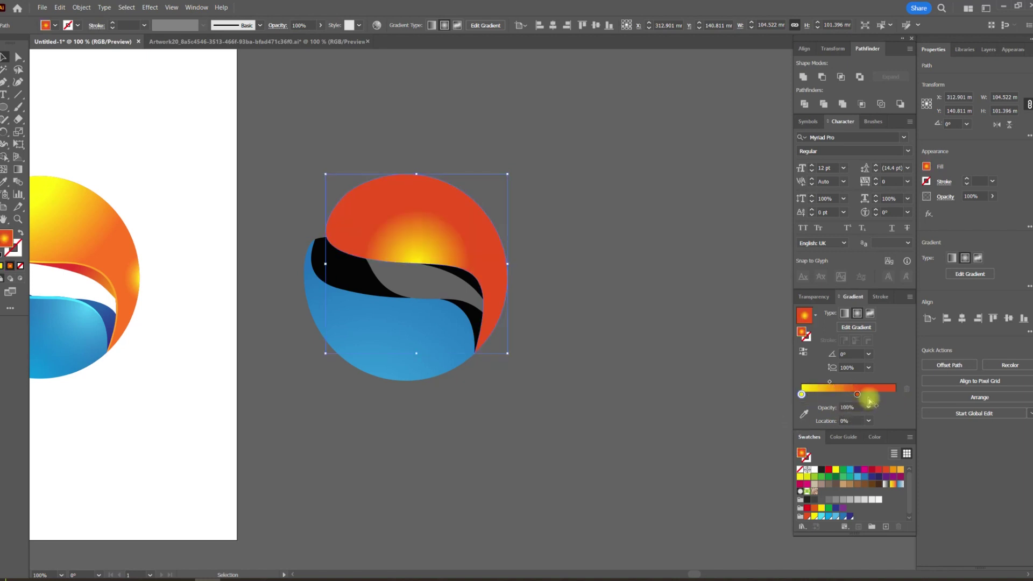
drag(857, 395, 898, 397)
Step: Redraw the upper shape's radial gradient from just above its upper-left edge down to the middle of the sphere
key(g)
drag(349, 150, 435, 318)
drag(369, 139, 414, 295)
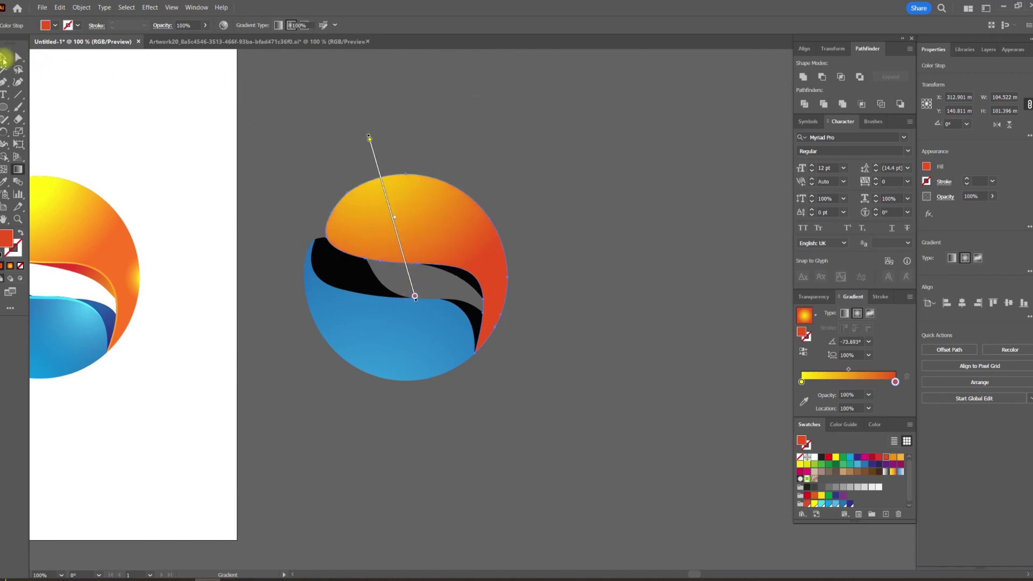
click(3, 58)
click(402, 129)
Step: Copy the lower piece's blue radial gradient onto the black inner piece at the sphere's left
drag(401, 129, 639, 140)
drag(596, 278, 500, 253)
scroll(500, 253, up, 2)
click(486, 268)
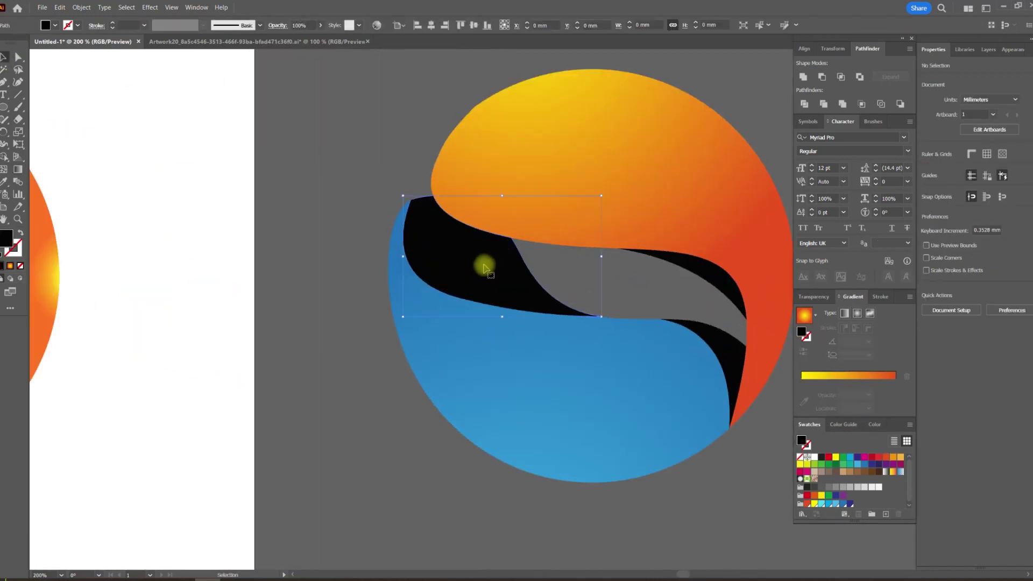
scroll(538, 303, down, 2)
click(557, 350)
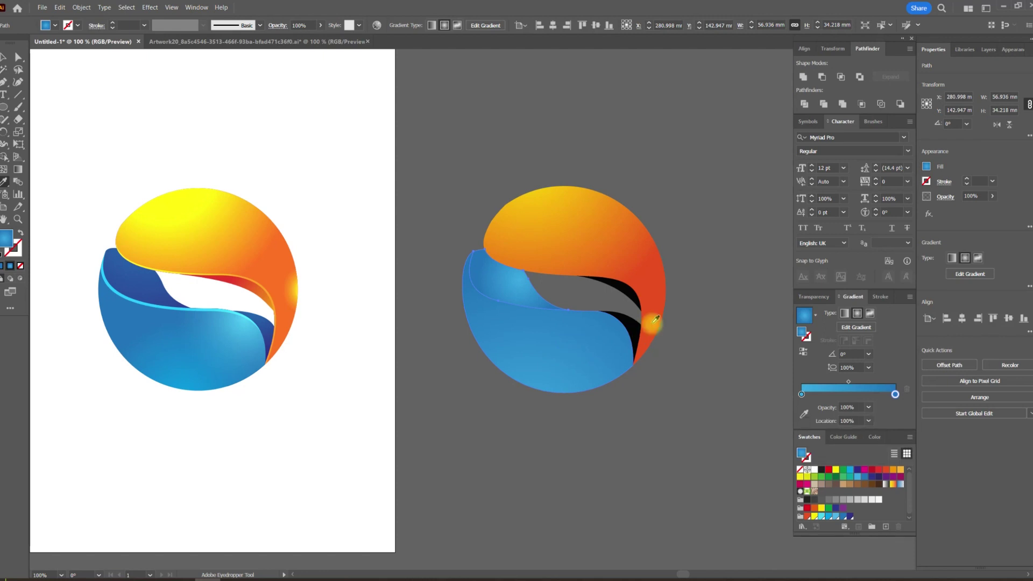
Step: Recolour the left inner piece's gradient from medium blue to dark navy and redraw it diagonally down to the sphere's lower right
key(g)
drag(486, 212, 484, 324)
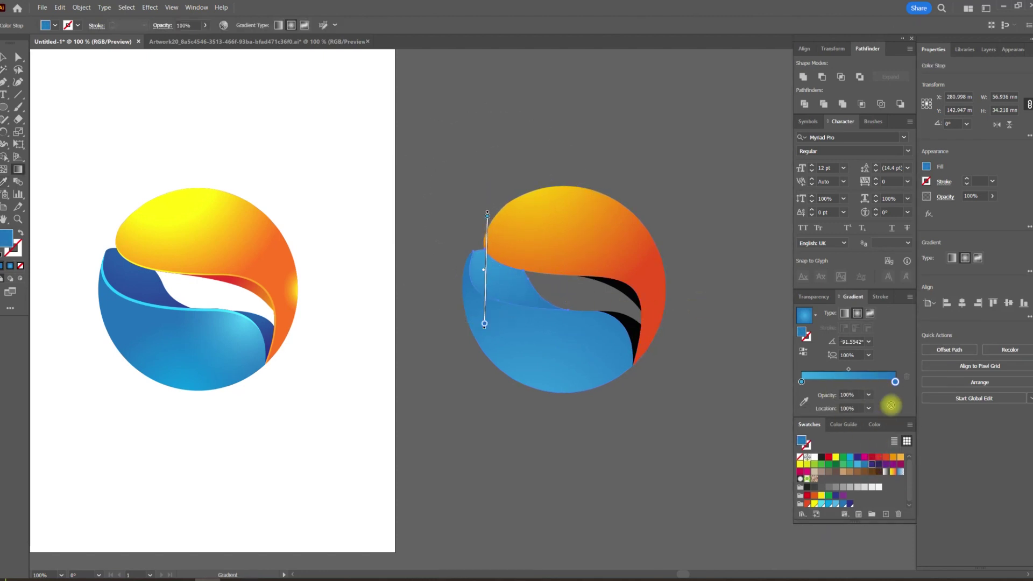
drag(891, 404, 895, 382)
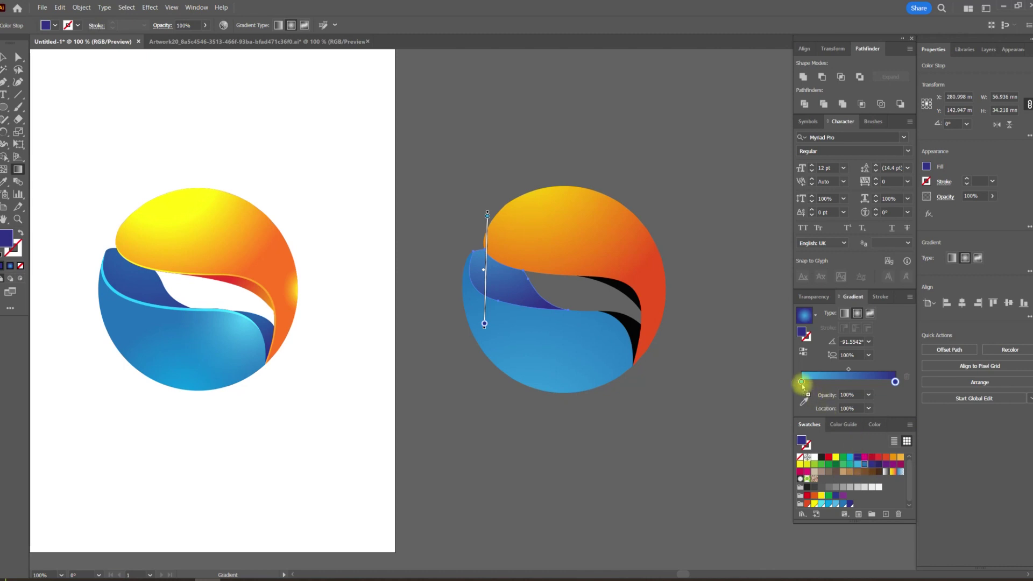
drag(802, 385, 802, 382)
drag(474, 233, 632, 407)
Step: Apply the dark blue gradient to the small black piece at the lower right and redraw it steeply downward across that piece
key(i)
alt+click(635, 324)
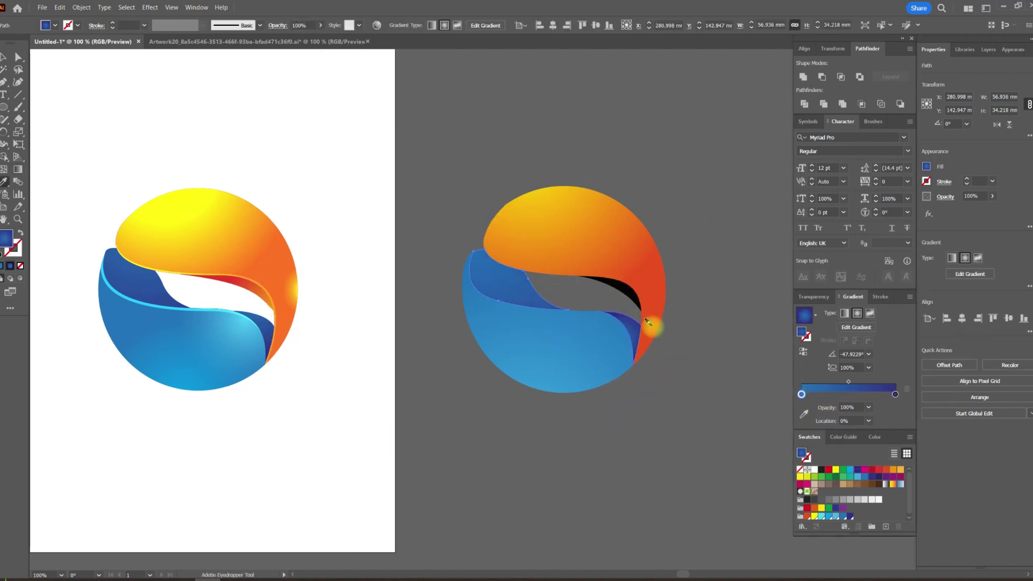
key(g)
ctrl+click(635, 328)
scroll(642, 331, up, 3)
drag(726, 276, 597, 332)
drag(530, 203, 589, 562)
scroll(607, 415, down, 3)
scroll(608, 414, up, 1)
drag(703, 286, 651, 313)
scroll(625, 297, down, 2)
key(v)
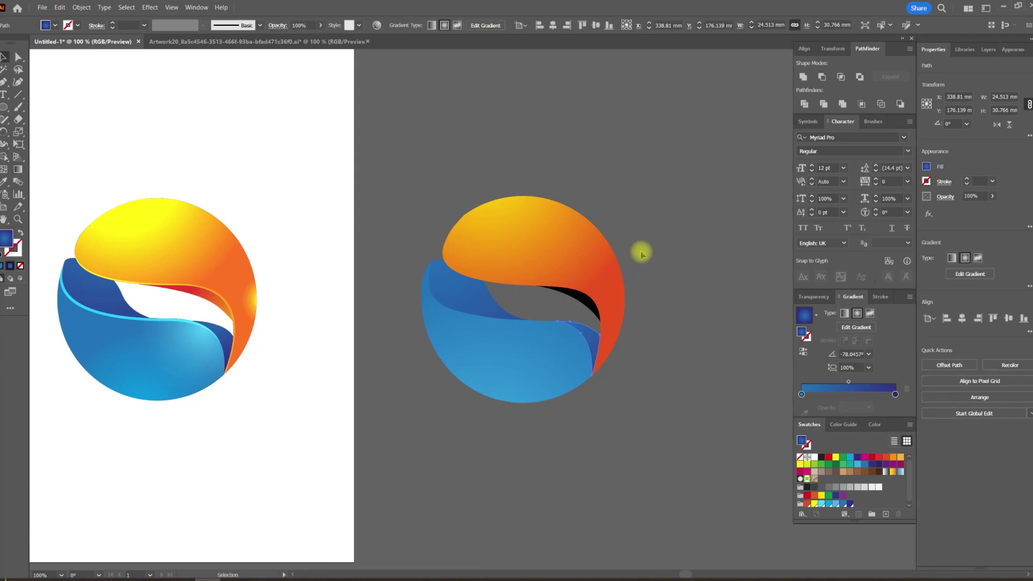
Step: Copy the upper shape's yellow to red-orange gradient onto the remaining black inner piece at the right
scroll(583, 300, up, 3)
click(593, 296)
key(i)
click(595, 248)
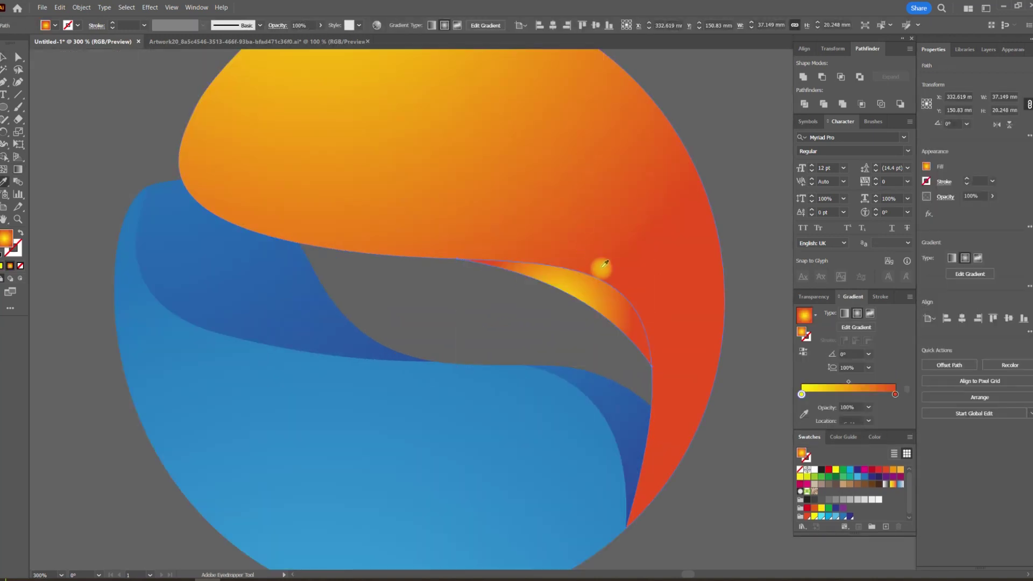
Step: Redraw the right inner piece's gradient from yellow at its lower right to red-orange at its upper left, with the midpoint at about 28%
key(g)
scroll(559, 277, down, 2)
drag(644, 273, 567, 310)
drag(662, 337, 620, 331)
drag(539, 305, 613, 312)
scroll(495, 265, down, 1)
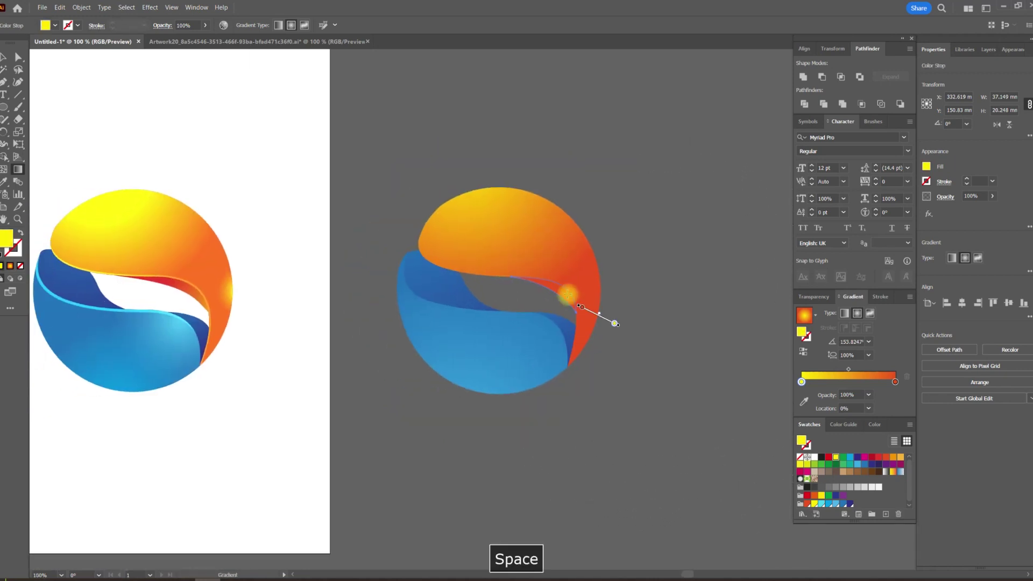
mouse_move(589, 322)
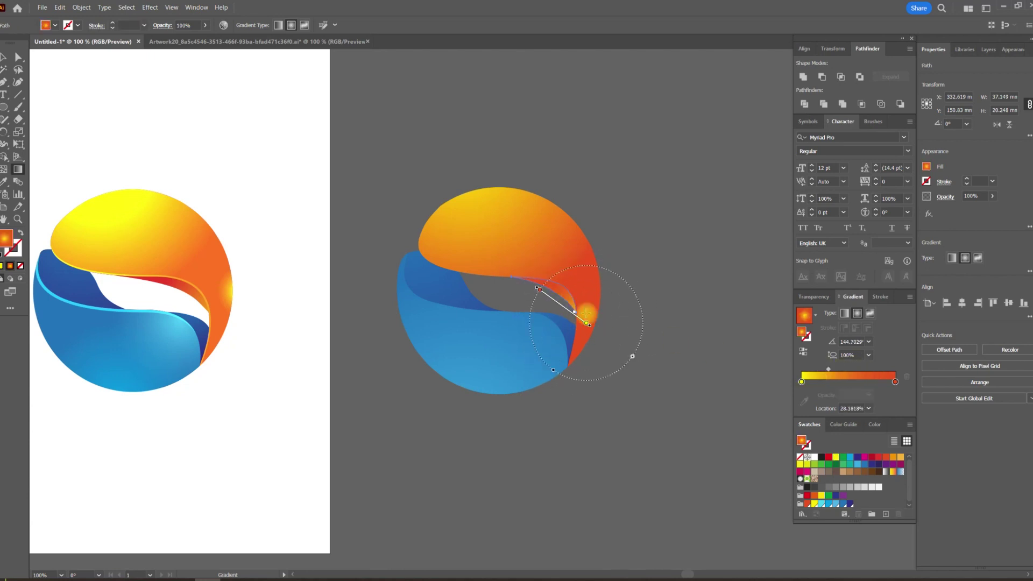
drag(588, 334, 495, 261)
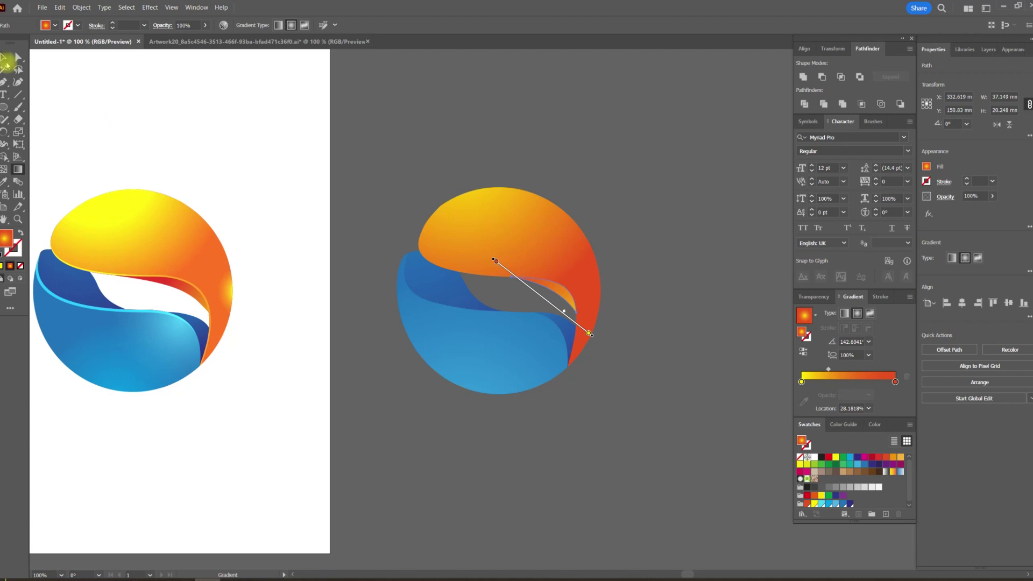
click(4, 58)
click(493, 159)
Step: Duplicate the large upper orange shape in place and set the copy's blending mode to Color Dodge
key(space)
drag(425, 238, 408, 256)
scroll(405, 256, up, 1)
scroll(352, 266, down, 1)
key(space)
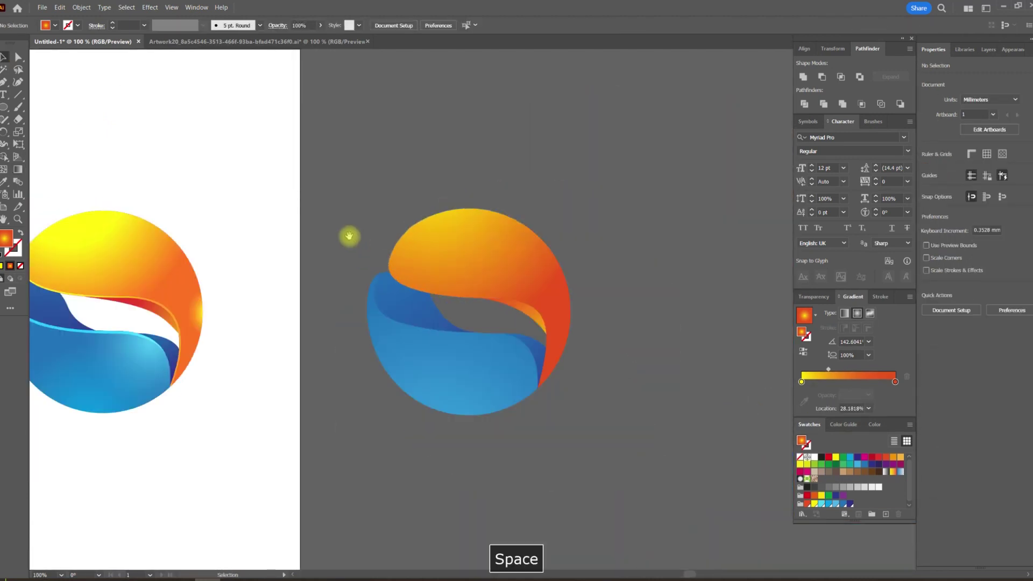
drag(349, 235, 382, 226)
click(514, 247)
key(ctrl+c)
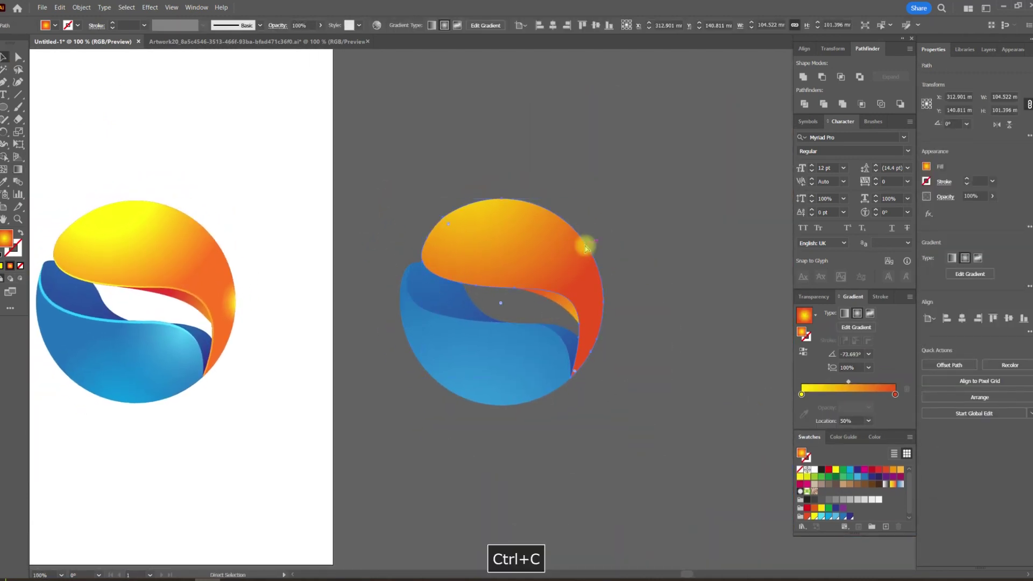
drag(558, 254, 645, 249)
key(ctrl+z)
click(813, 298)
click(825, 314)
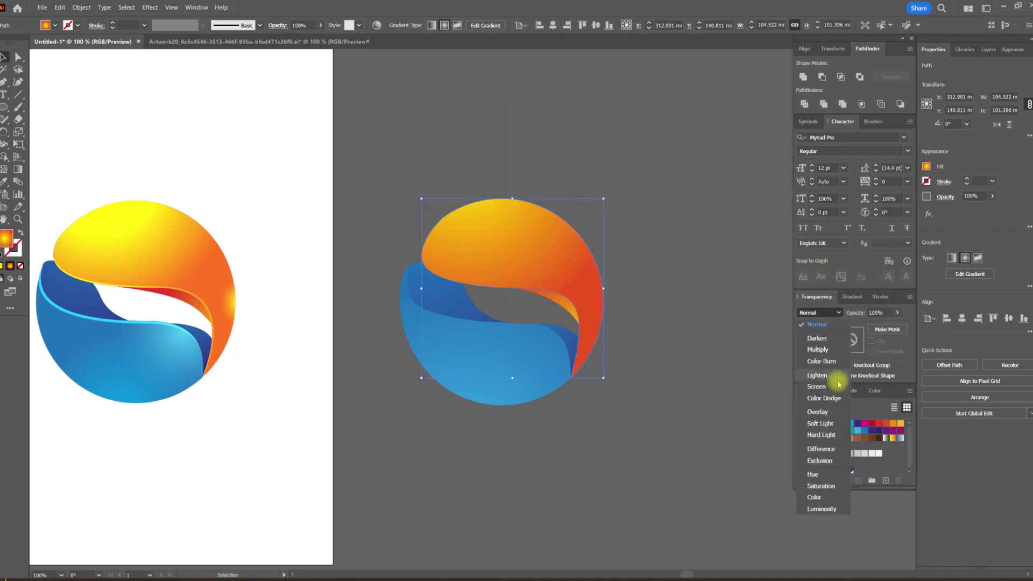
click(820, 393)
Step: Redraw the Color Dodge copy's radial gradient from above the sphere's upper left down to its top edge
key(g)
drag(410, 128, 473, 200)
mouse_move(449, 108)
mouse_down()
mouse_move(528, 282)
mouse_move(493, 192)
mouse_move(500, 198)
mouse_up()
click(5, 57)
click(414, 152)
Step: Duplicate the Color Dodge shape above the sphere and overlay a slightly offset second copy enlarged to about 106.7 mm wide
drag(659, 350, 657, 286)
scroll(601, 257, up, 2)
drag(702, 219, 602, 419)
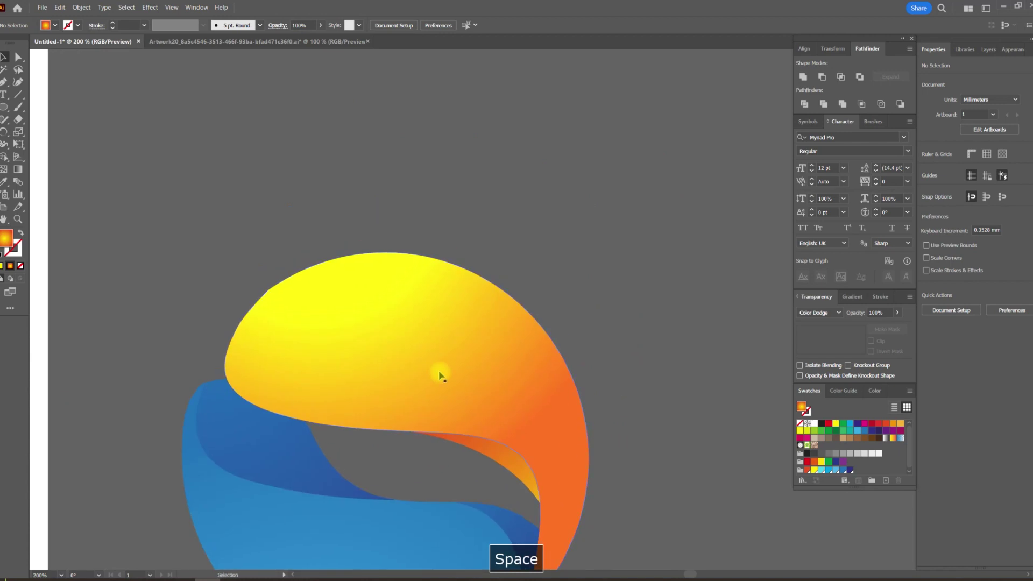
click(446, 376)
scroll(463, 379, down, 2)
drag(467, 371, 441, 172)
scroll(439, 169, up, 2)
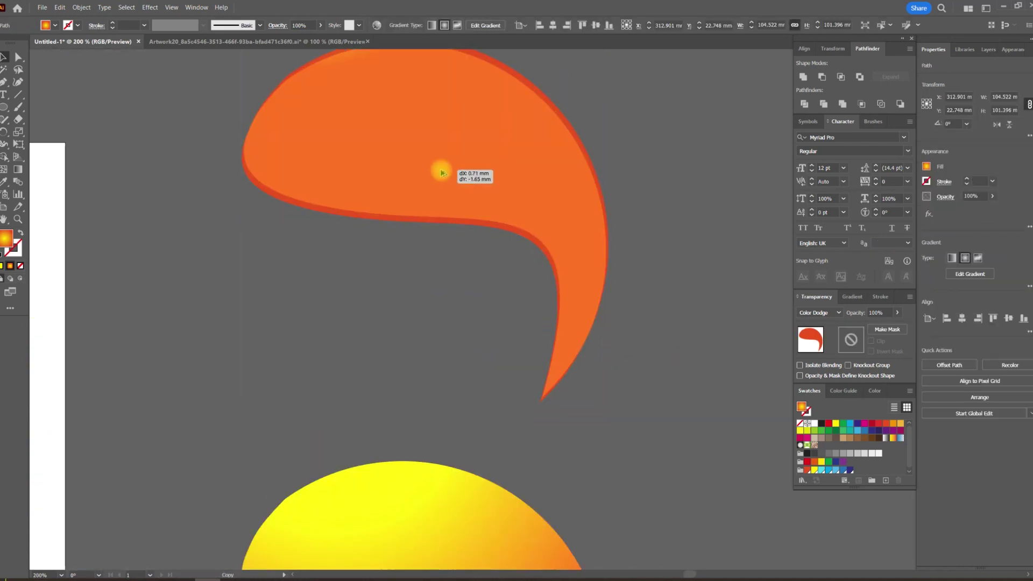
drag(610, 217, 586, 217)
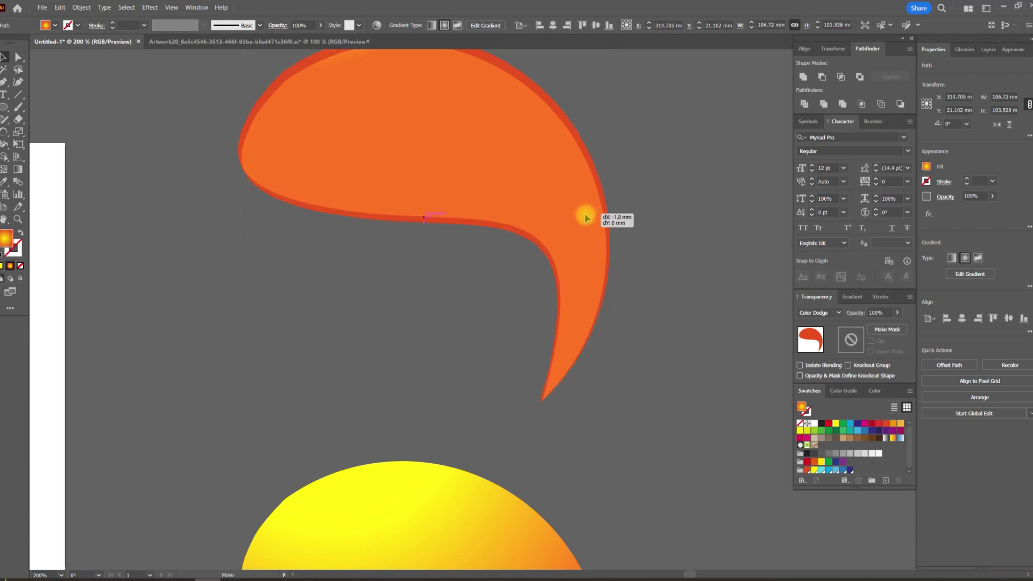
Step: Divide the two overlapping orange copies, ungroup them and delete everything except the thin curved strip along the lower edge
click(647, 207)
drag(364, 258, 436, 188)
click(805, 105)
key(ctrl+shift+g)
click(480, 175)
key(Delete)
drag(526, 304, 543, 191)
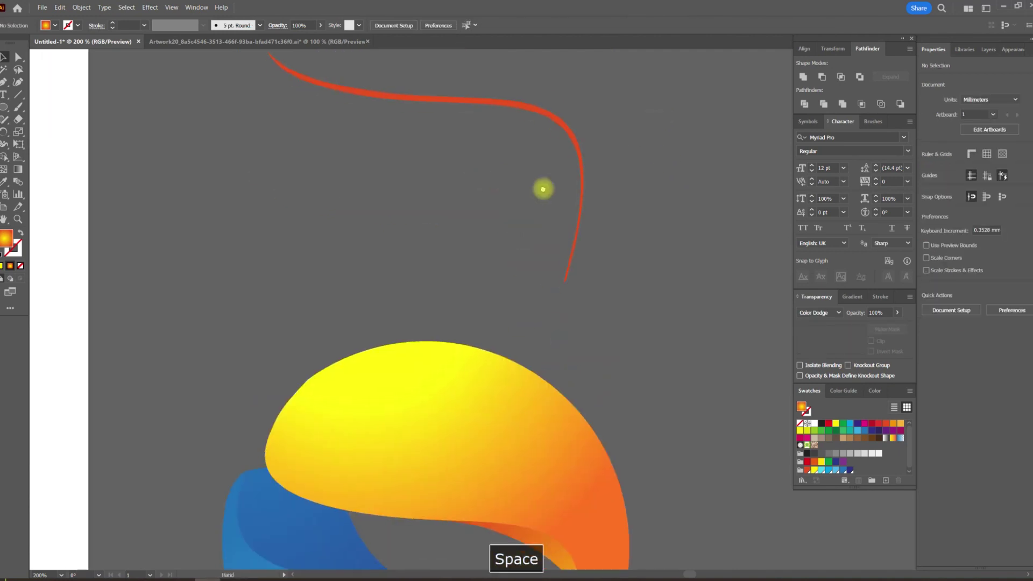
Step: Move the thin Color Dodge strip onto the lower edge of the sphere's upper orange shape
scroll(481, 146, down, 1)
drag(489, 145, 498, 424)
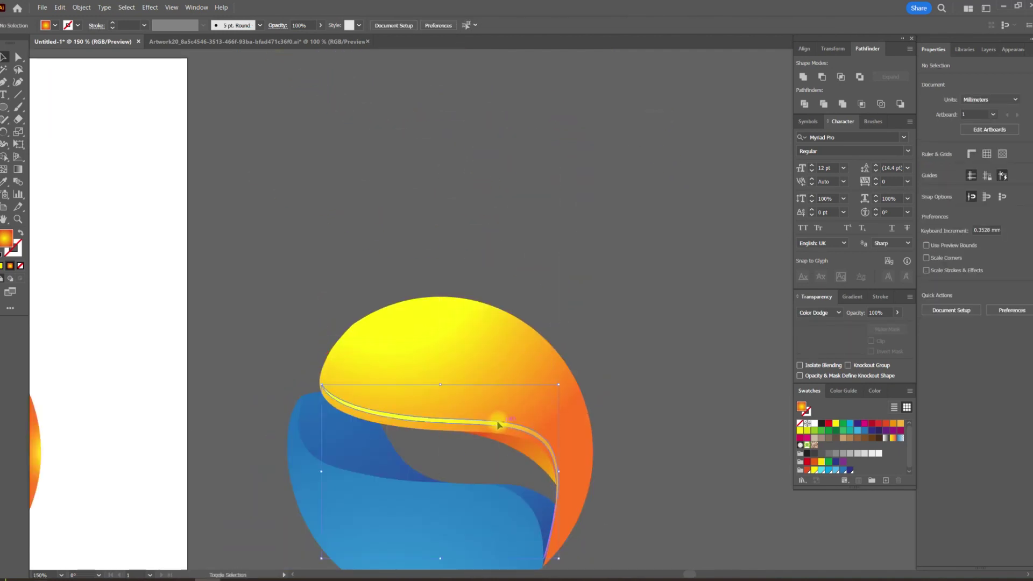
scroll(498, 425, up, 6)
drag(504, 367, 503, 428)
Step: Duplicate the lower blue piece below the sphere and overlay a slightly lowered second copy enlarged to about 102 mm wide
drag(447, 264, 390, 426)
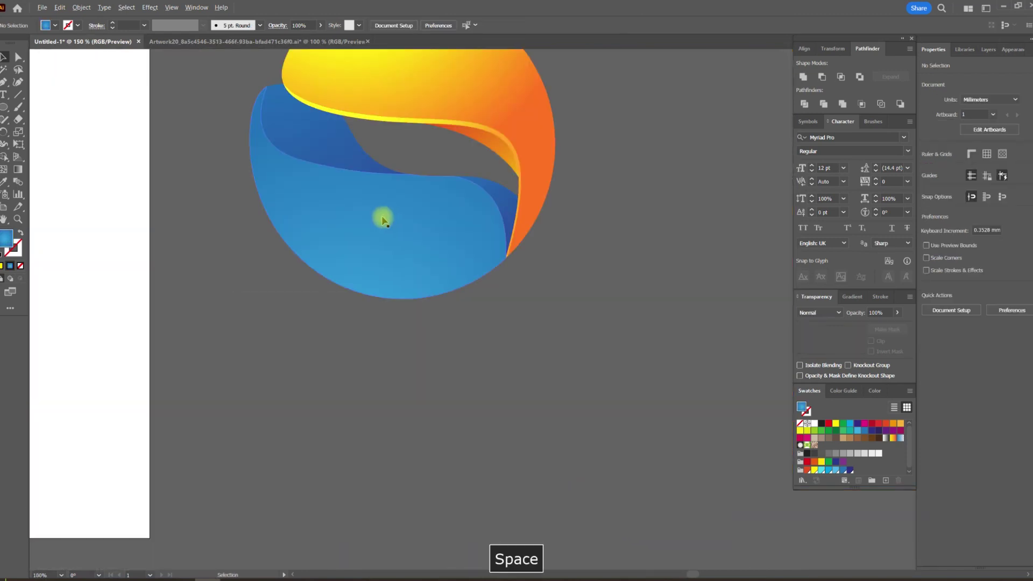
drag(556, 394, 560, 307)
scroll(387, 328, up, 1)
scroll(332, 291, up, 2)
drag(353, 315, 346, 312)
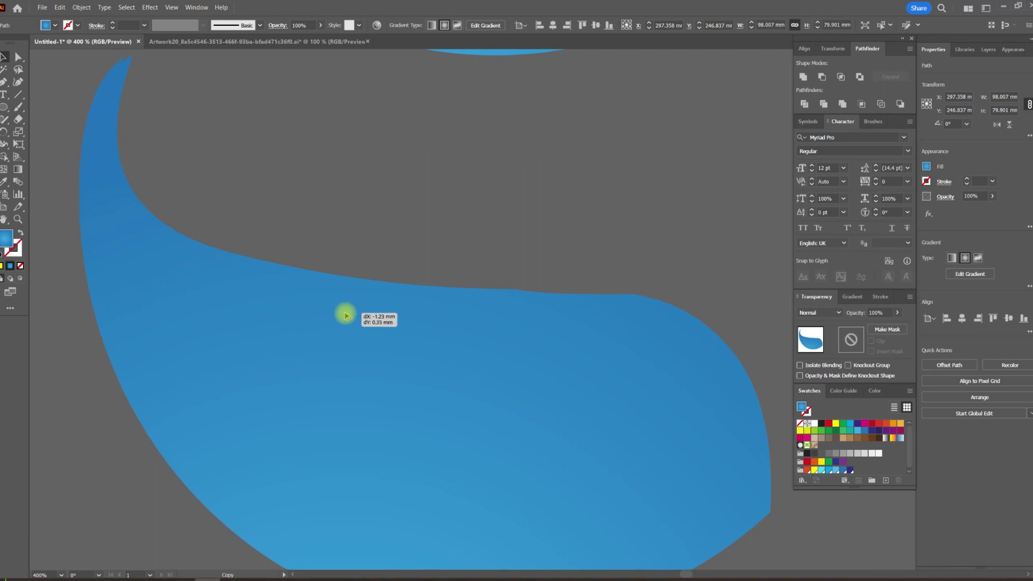
drag(763, 341, 789, 342)
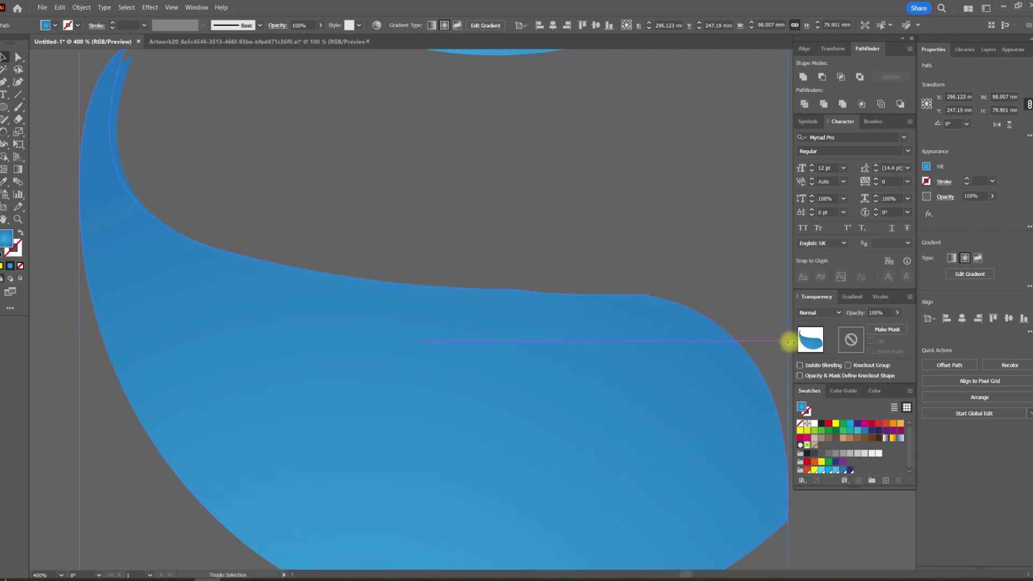
key(ctrl+y)
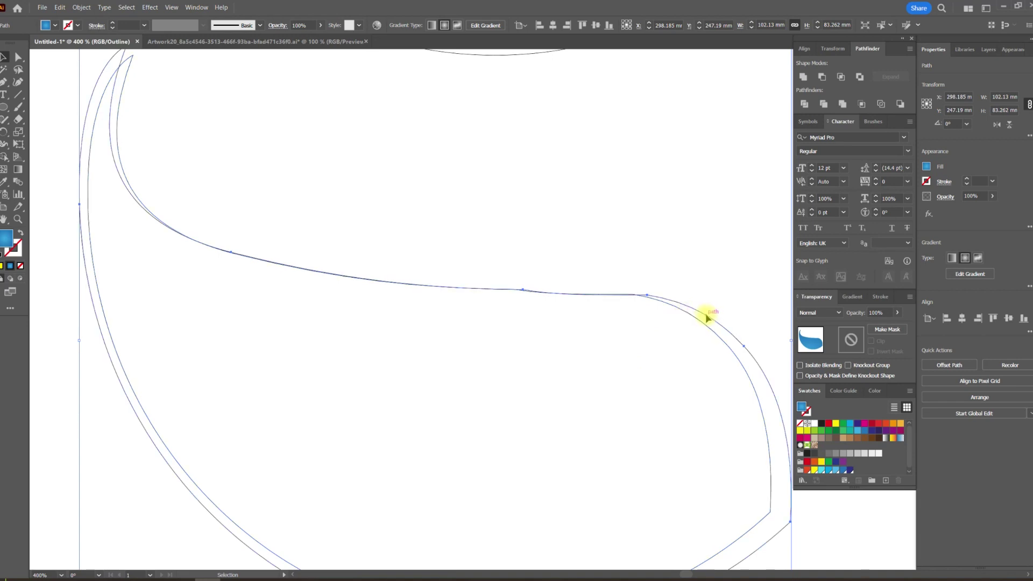
drag(706, 318, 708, 325)
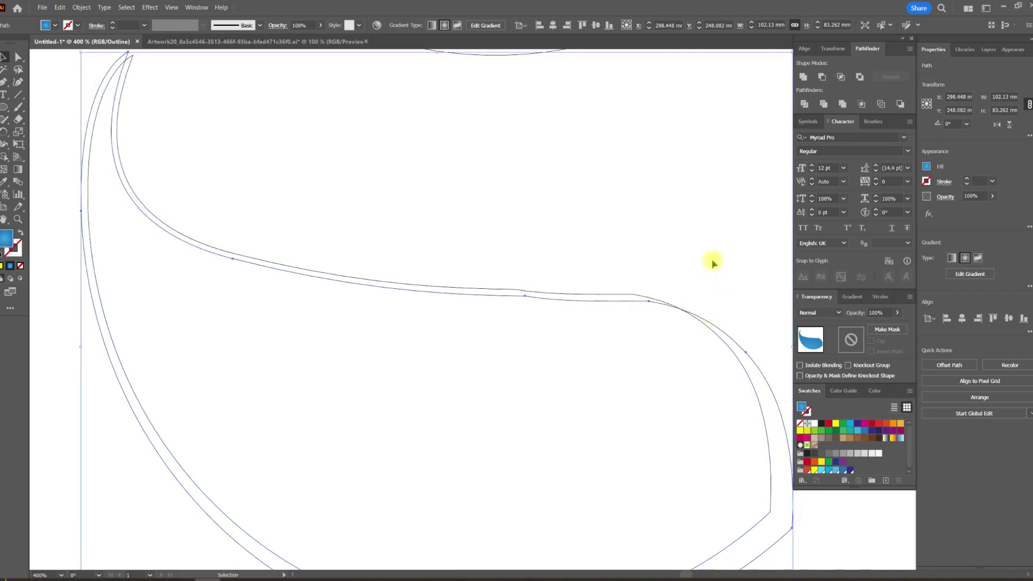
Step: Divide the two overlapping blue copies, ungroup them and delete everything except the thin strip along the upper curve
scroll(700, 260, down, 1)
drag(687, 231, 540, 357)
key(ctrl+y)
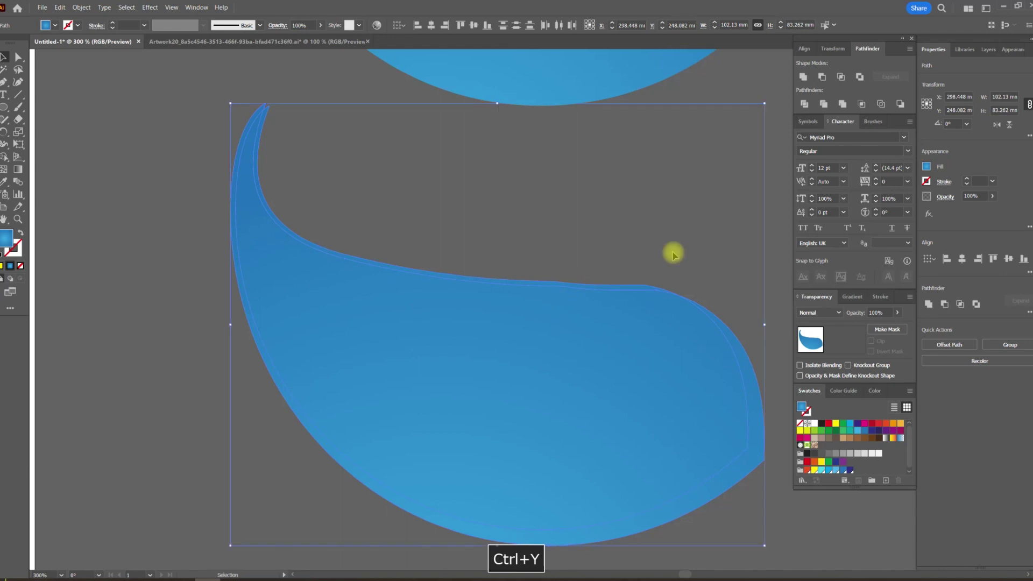
click(803, 103)
key(ctrl+shift+g)
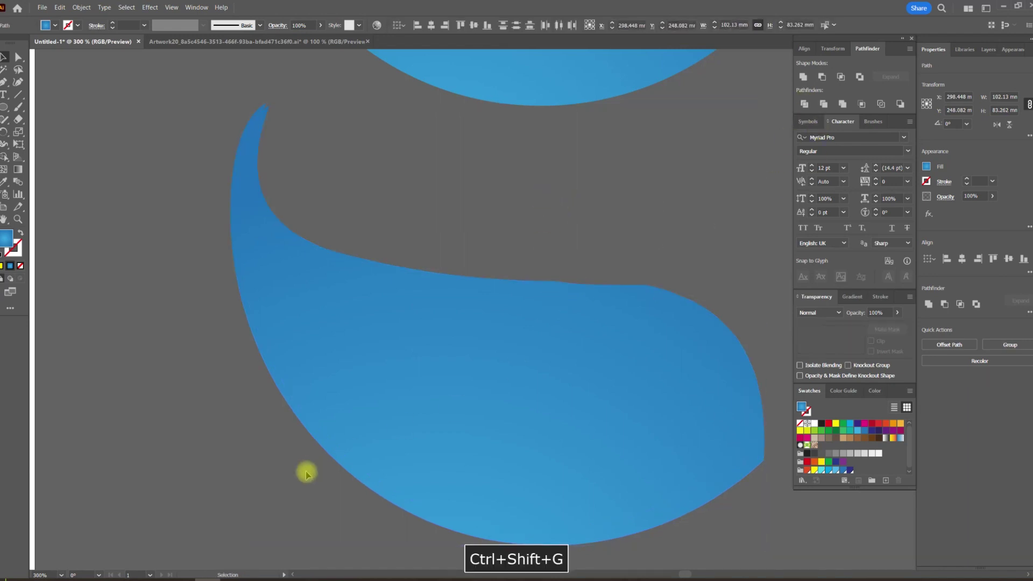
key(Delete)
drag(442, 187, 383, 399)
scroll(370, 435, down, 1)
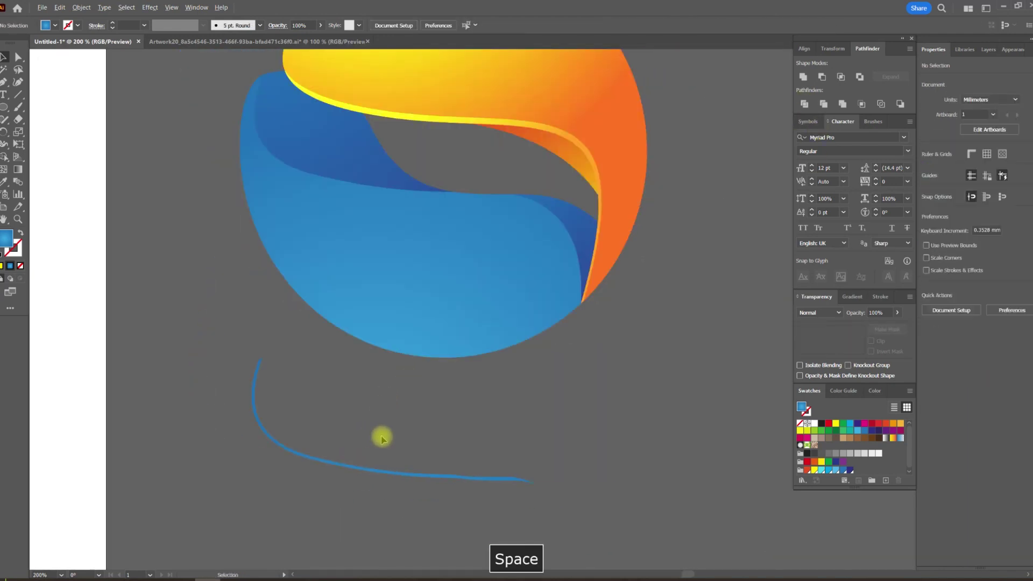
Step: Place the thin blue strip along the upper edge of the sphere's lower piece and set its blending mode to Color Dodge
drag(378, 476, 384, 215)
click(834, 313)
click(823, 409)
scroll(537, 468, up, 3)
drag(371, 364, 369, 299)
scroll(369, 300, up, 2)
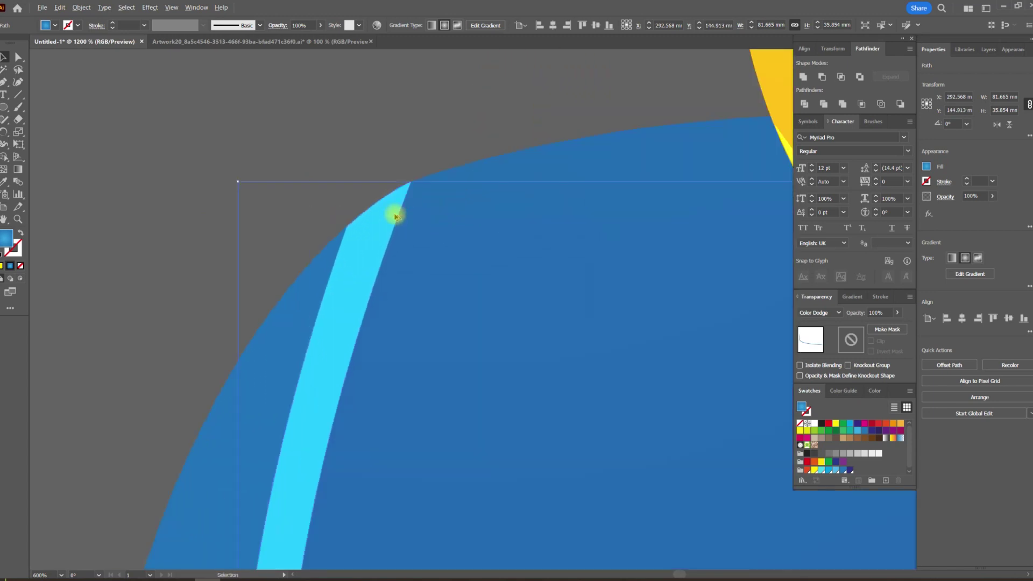
scroll(395, 215, up, 3)
scroll(362, 173, down, 5)
click(280, 184)
Step: Compare the light-blue highlight strip along the lower piece's upper edge with the one in the reference logo
scroll(282, 184, down, 2)
drag(476, 240, 402, 249)
scroll(507, 288, down, 3)
drag(591, 270, 534, 262)
scroll(446, 293, up, 3)
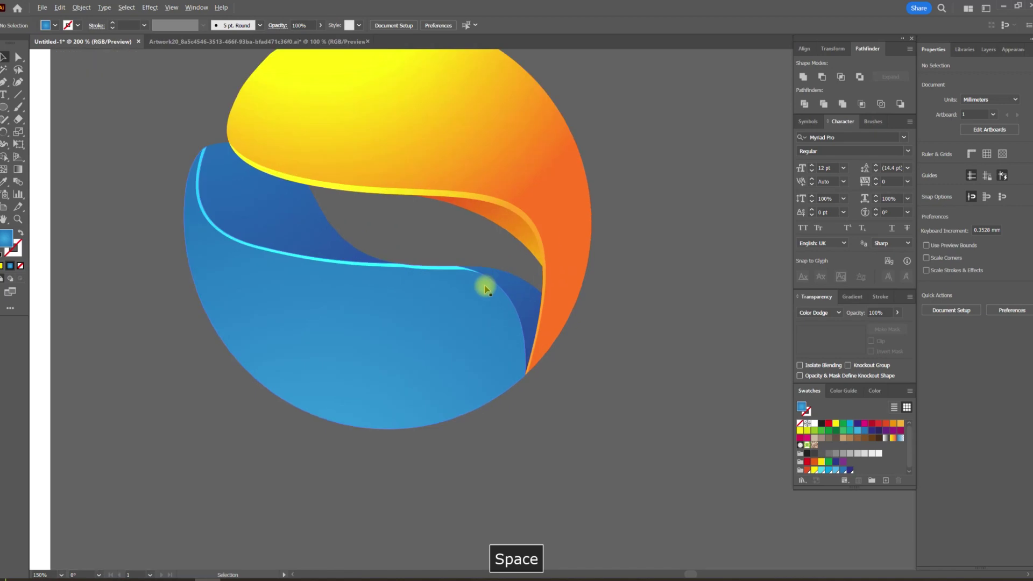
scroll(351, 261, up, 1)
scroll(362, 260, down, 4)
scroll(312, 291, up, 5)
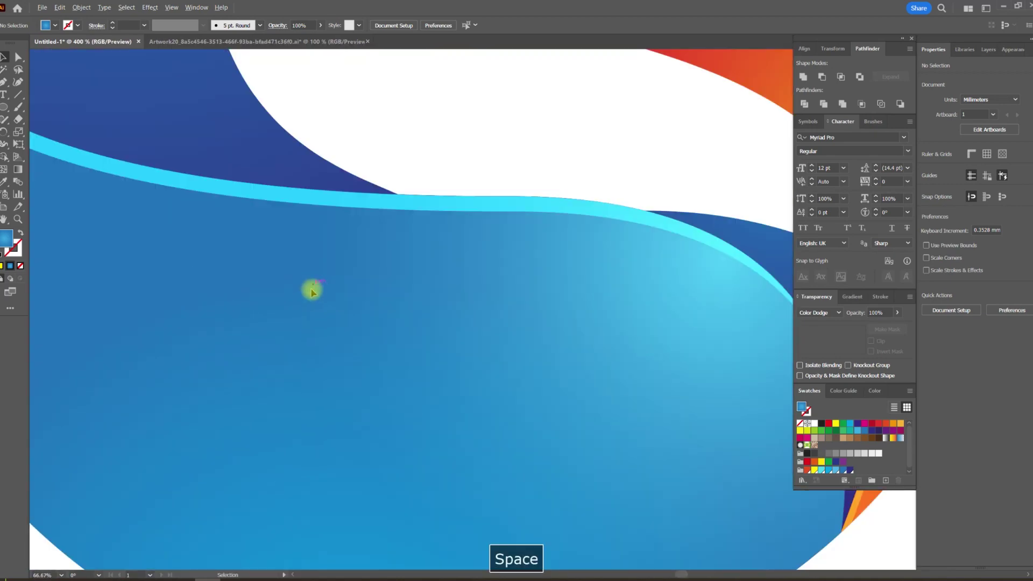
scroll(315, 287, down, 4)
Step: Inspect the kink in the light-blue strip beside the left inner piece's tip in outline view
scroll(530, 286, up, 6)
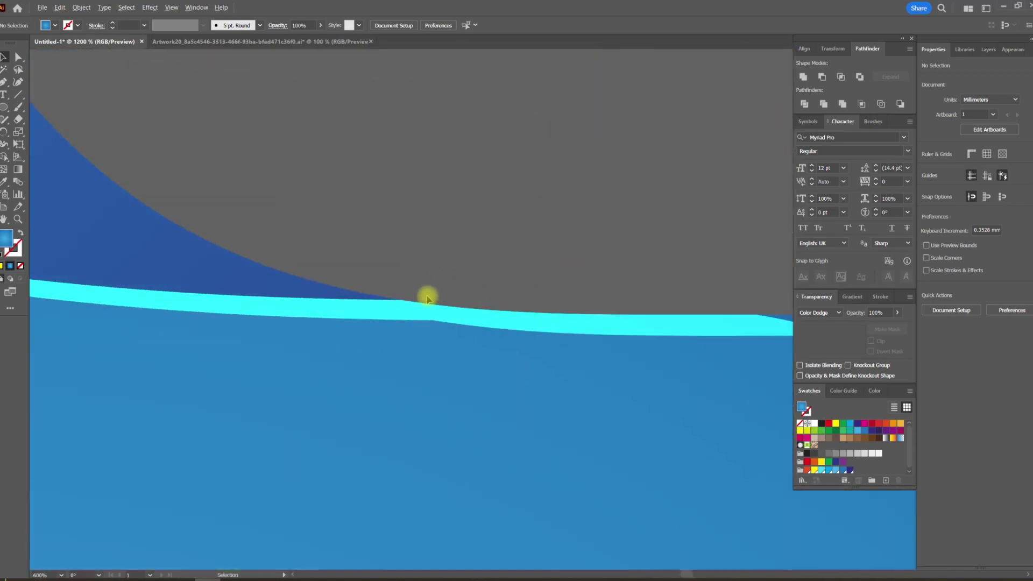
scroll(414, 292, up, 2)
click(380, 310)
click(480, 289)
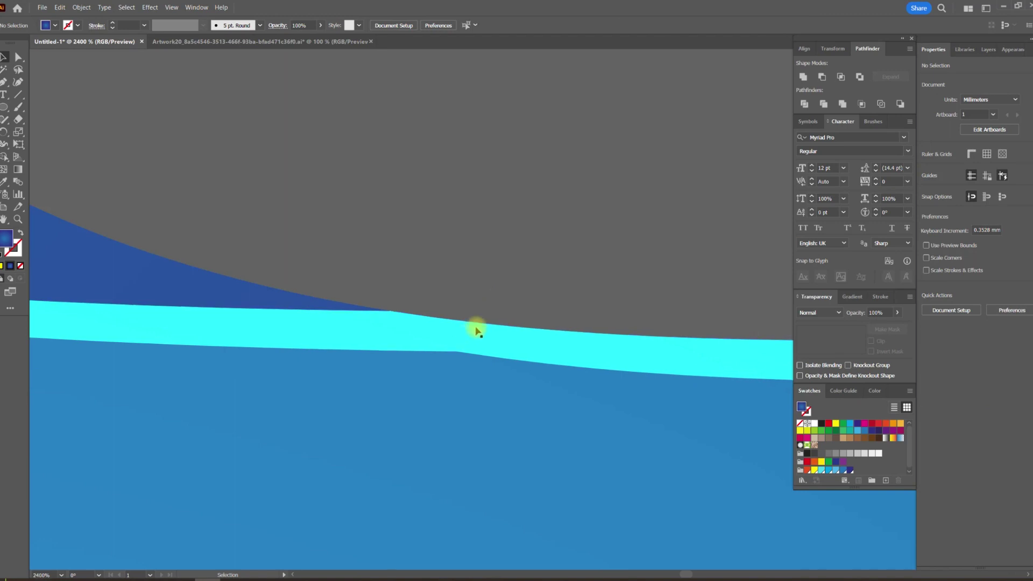
key(ctrl+y)
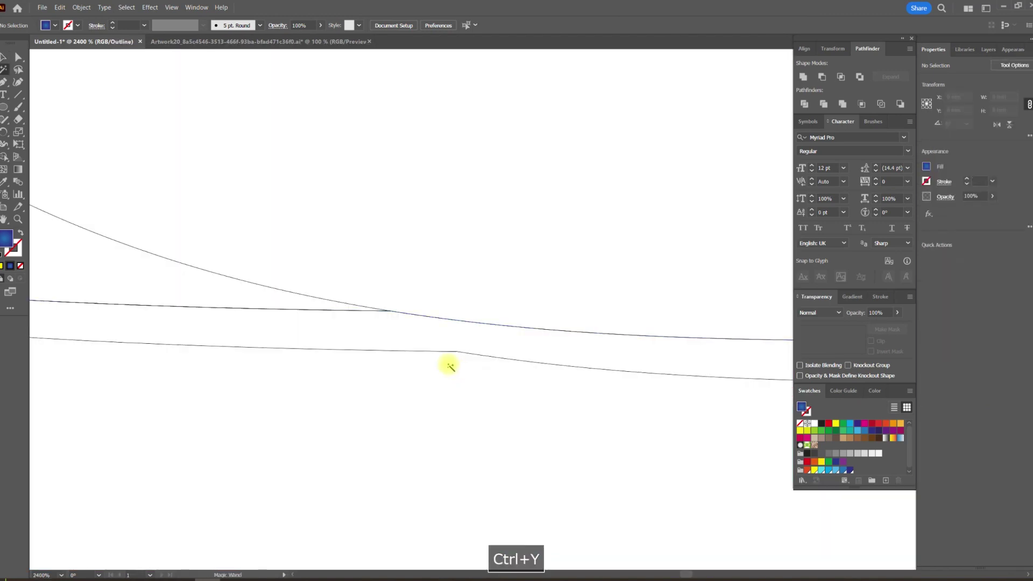
Step: Convert the light-blue strip's lower corner point beside the left inner piece's tip to a smooth point and nudge it slightly down
click(457, 355)
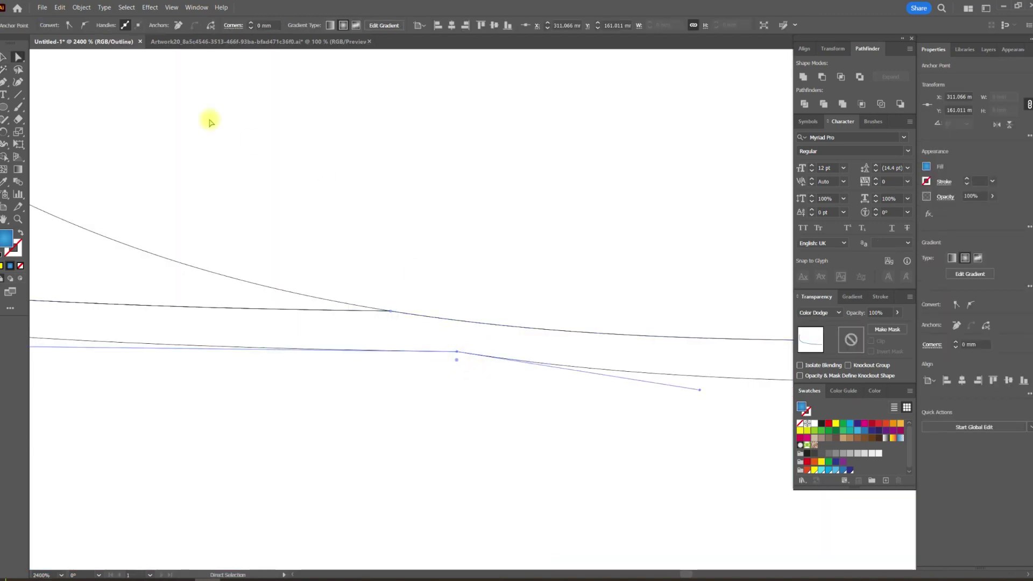
click(86, 25)
drag(457, 353, 452, 358)
scroll(445, 385, down, 4)
key(space)
drag(544, 340, 411, 318)
scroll(411, 318, down, 2)
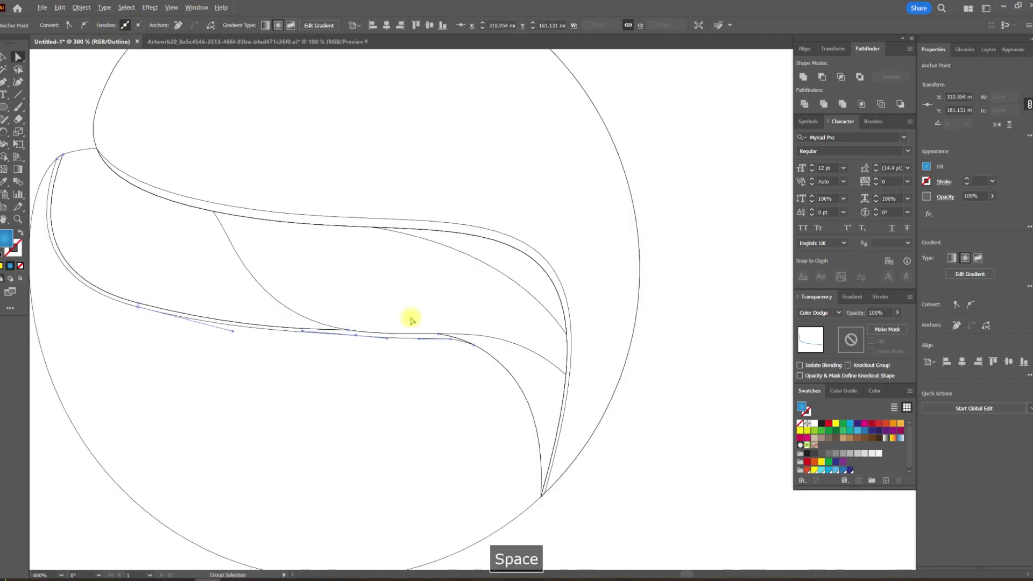
key(ctrl+y)
key(ctrl+shift+a)
Step: Convert the light-blue strip's corner point near the right inner piece's tip to a smooth point
scroll(346, 348, up, 4)
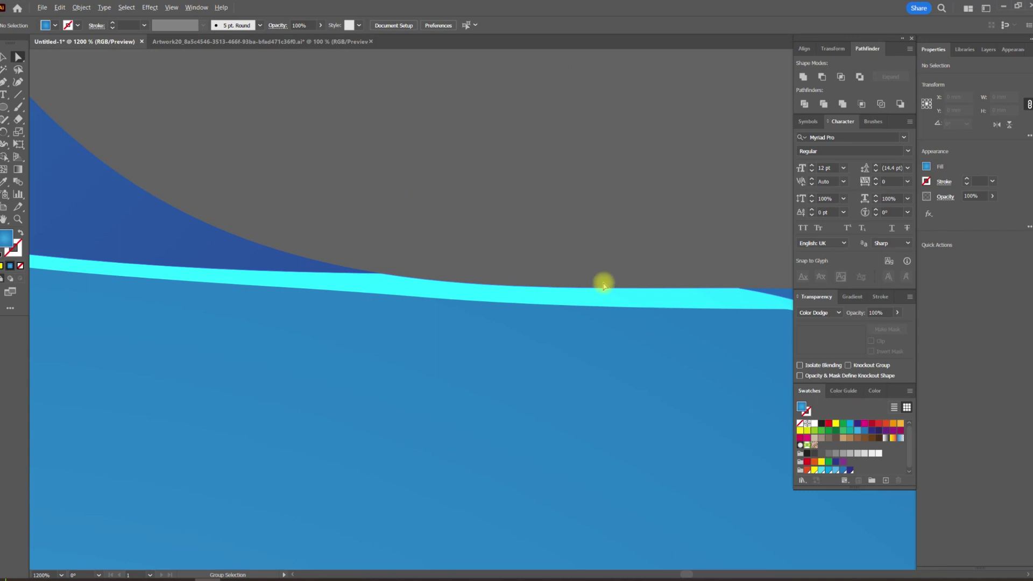
key(space)
drag(629, 256, 379, 274)
key(ctrl+y)
scroll(504, 322, up, 2)
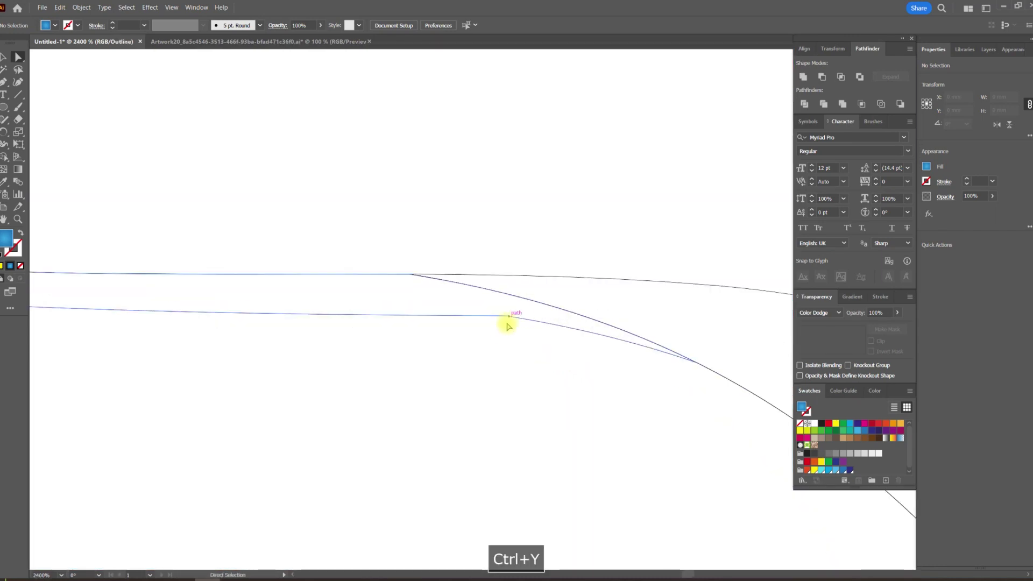
click(535, 323)
click(85, 26)
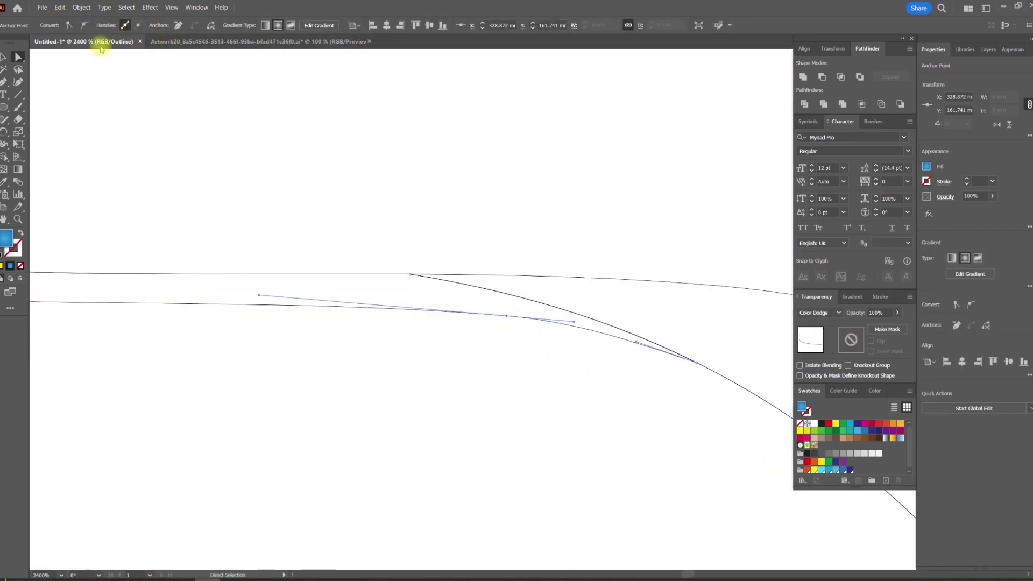
key(ctrl+y)
scroll(382, 189, down, 4)
key(space)
drag(383, 189, 640, 329)
scroll(640, 326, down, 2)
key(space)
drag(641, 372, 447, 323)
scroll(447, 323, up, 6)
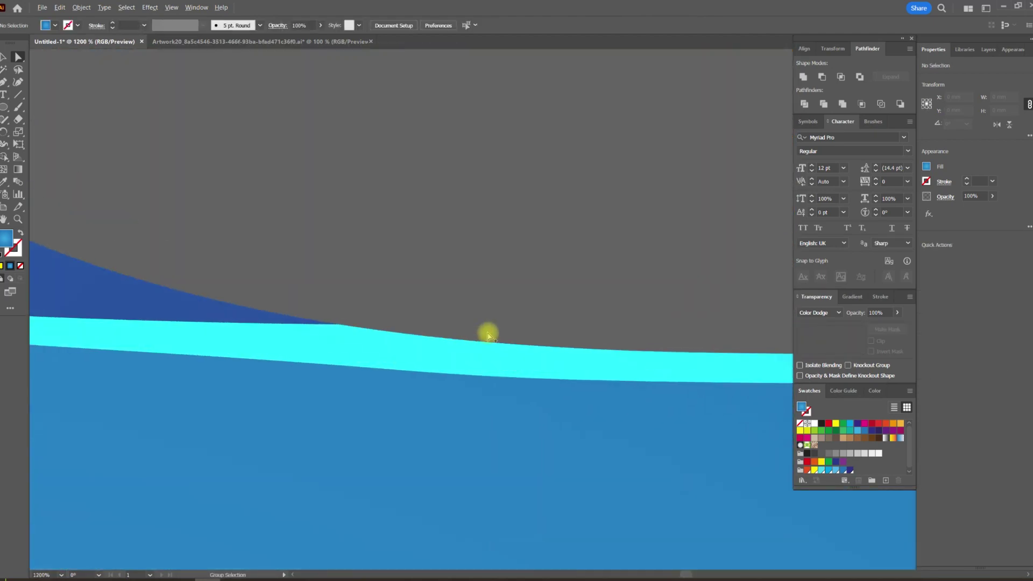
scroll(489, 331, down, 7)
Step: Try a copy of the lower blue piece in front with Color Dodge blending and a redrawn radial gradient
click(5, 57)
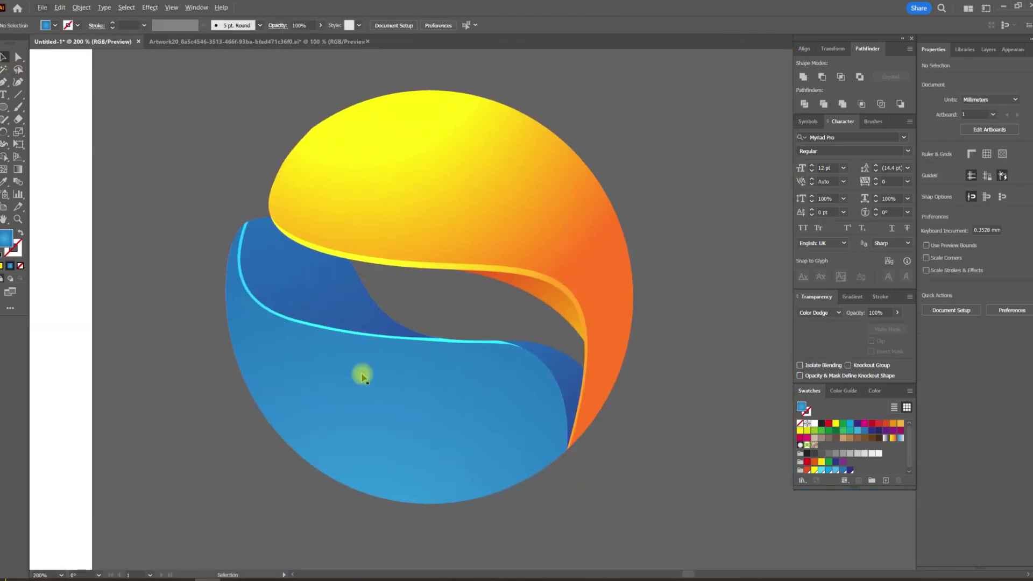
key(ctrl+f)
click(819, 312)
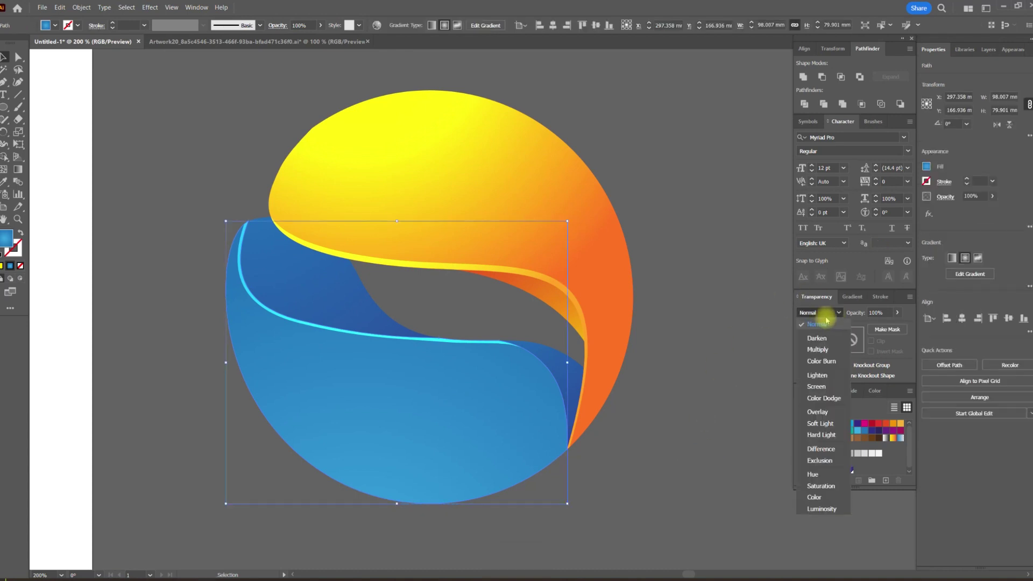
click(825, 398)
key(g)
drag(494, 561, 435, 449)
key(ctrl+z)
key(ctrl+z)
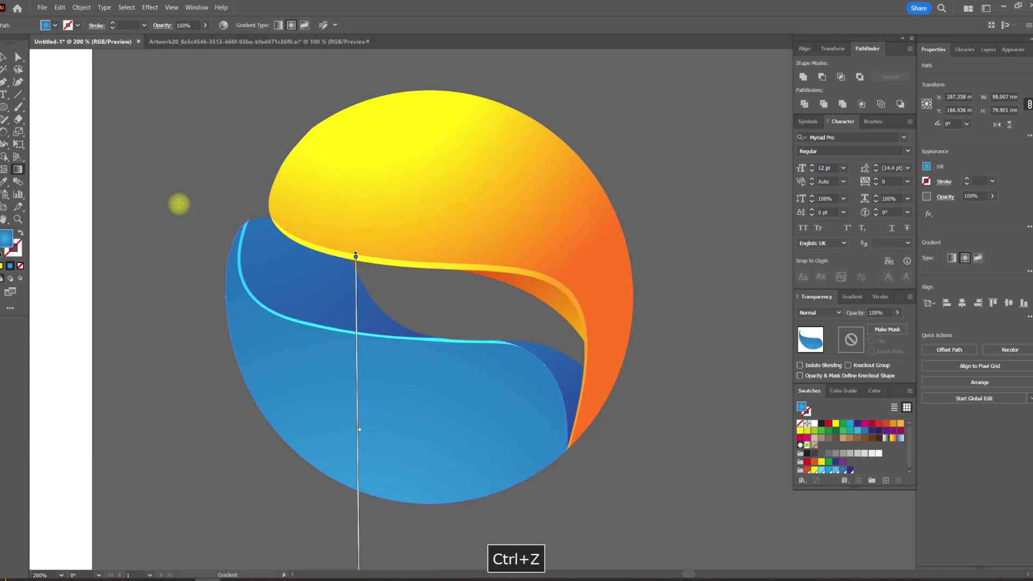
key(v)
click(156, 191)
Step: Draw a circle about 54 mm wide beside the logo and radiate its blue gradient outward from the circle's centre
scroll(174, 185, down, 1)
key(space)
drag(176, 185, 335, 204)
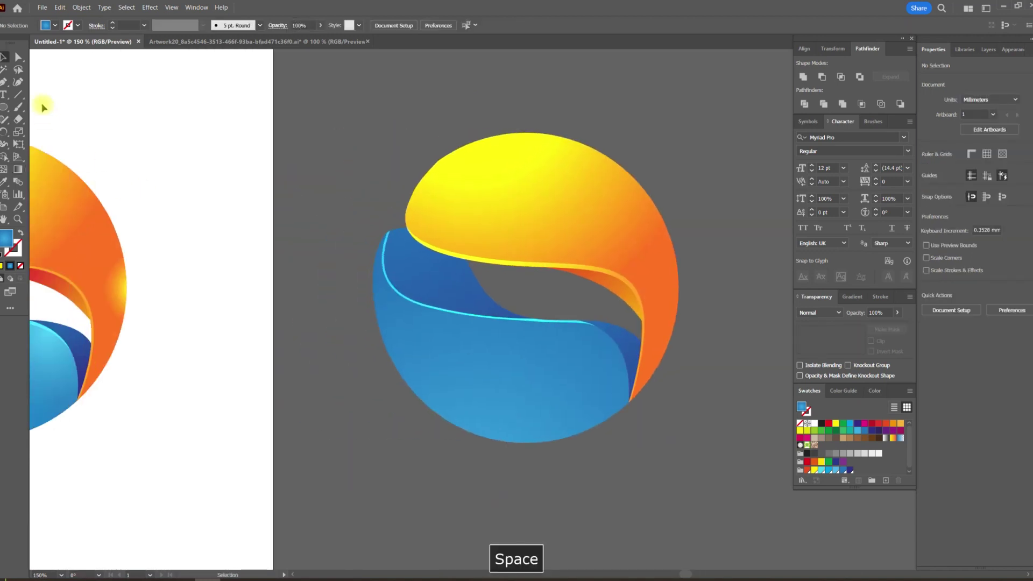
click(5, 106)
mouse_move(188, 87)
mouse_down()
mouse_move(316, 207)
mouse_move(357, 226)
mouse_up()
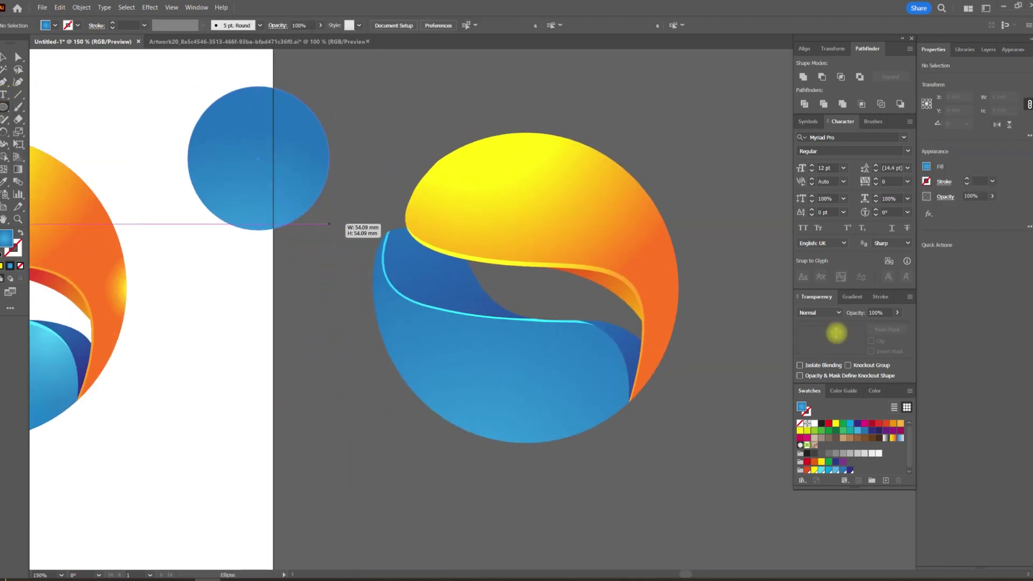
click(864, 296)
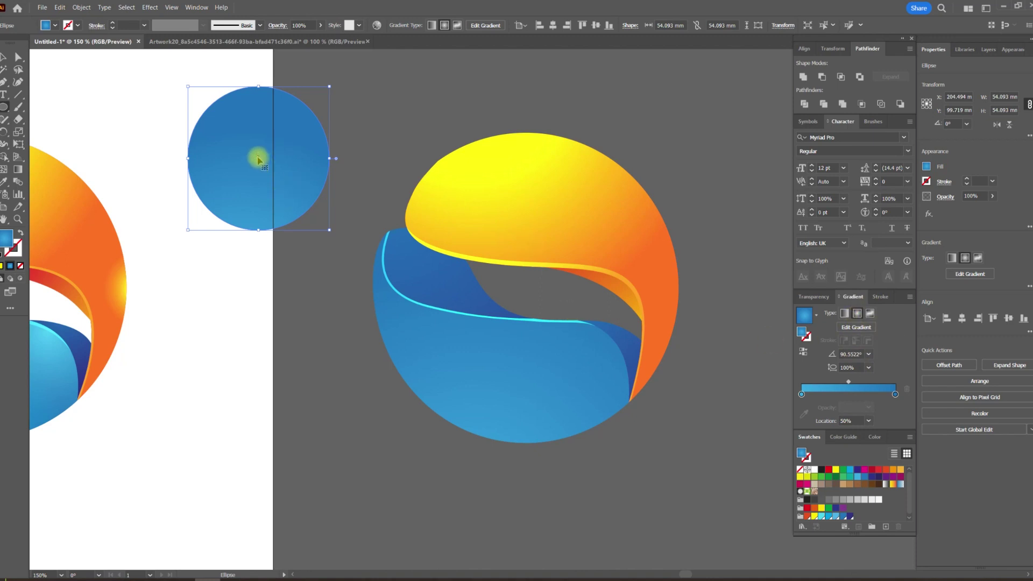
key(g)
drag(259, 157, 316, 197)
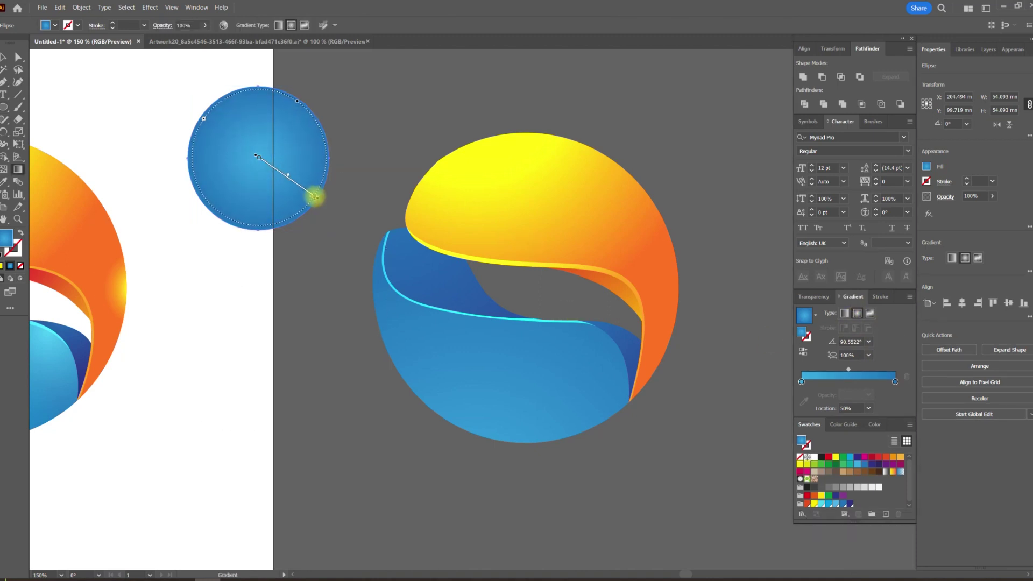
click(4, 57)
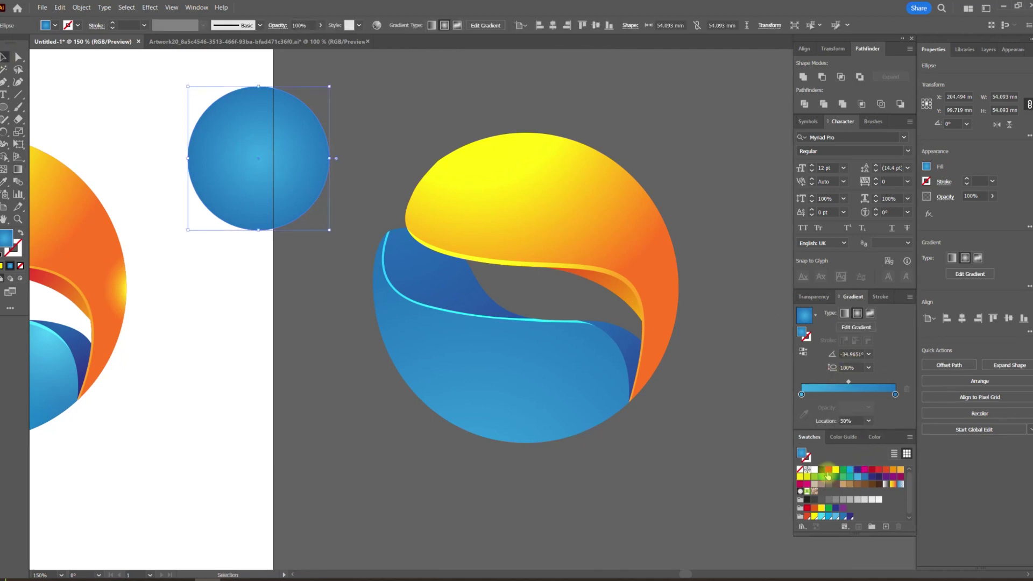
Step: Recolour the circle's gradient from white at the centre to black at the edge and place it over the lower blue piece
drag(805, 401, 802, 394)
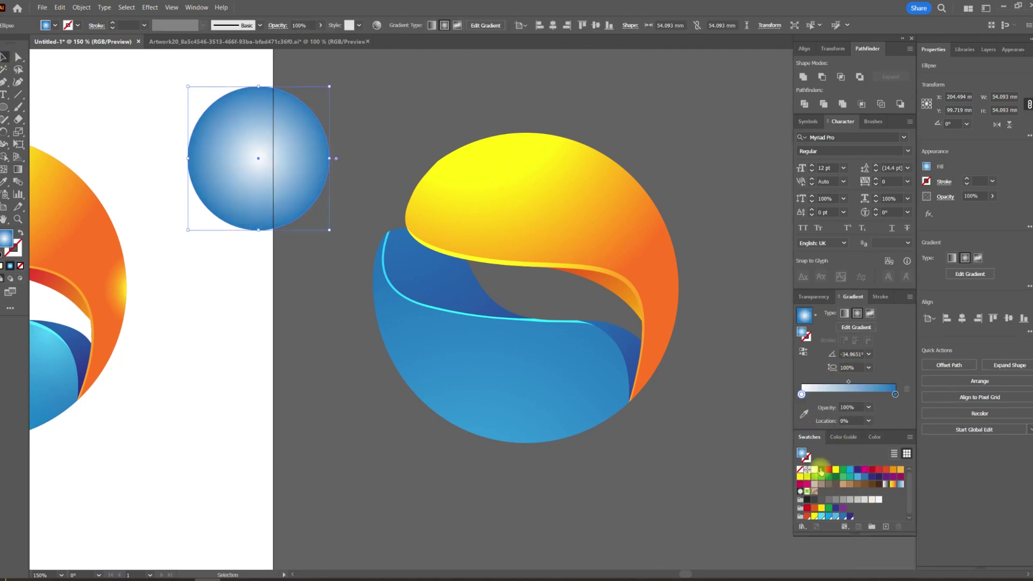
scroll(274, 170, down, 1)
drag(312, 161, 468, 329)
Step: Set the circle's blending mode to Screen, shift it slightly over the blue piece and bring it to the front
click(820, 297)
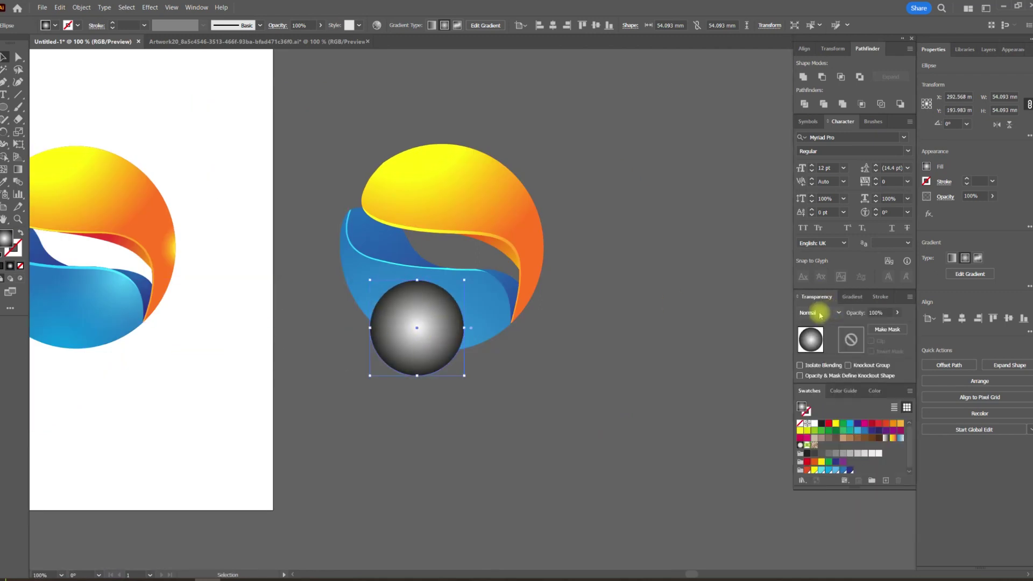
click(820, 313)
click(818, 386)
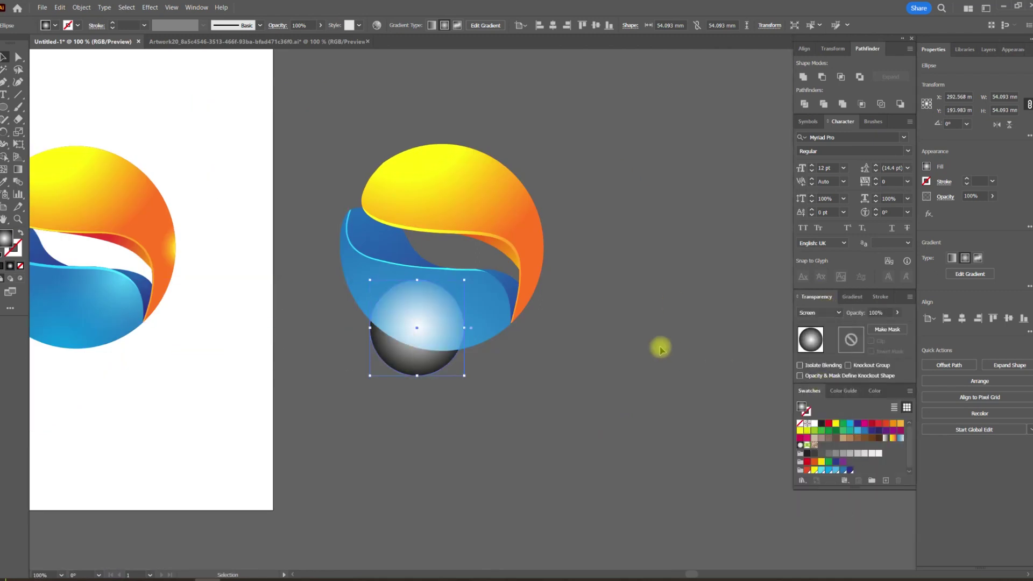
click(659, 346)
drag(464, 347, 455, 339)
key(ctrl+z)
click(430, 357)
scroll(462, 354, up, 2)
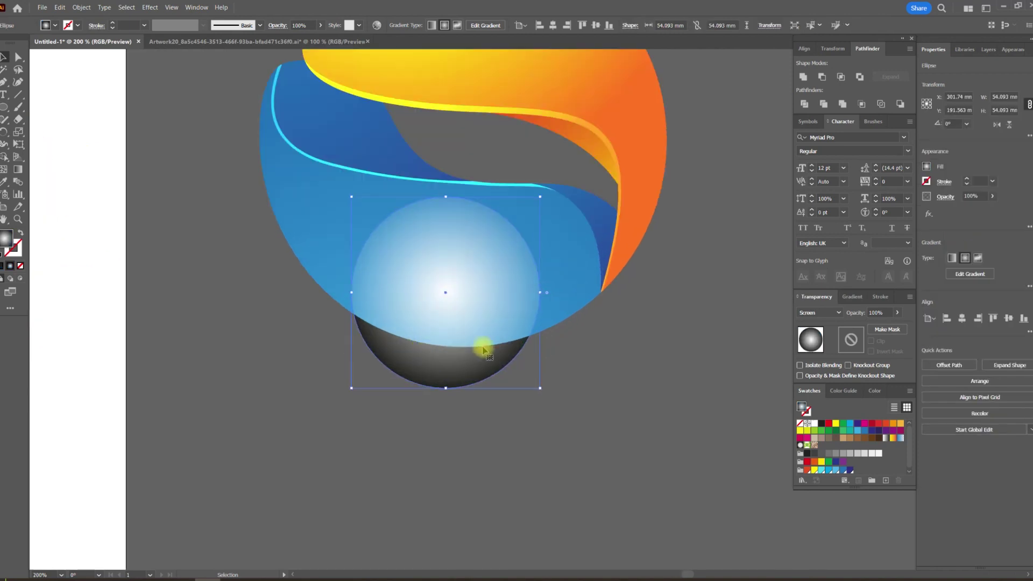
key(ctrl+shift+bracketright)
Step: Shift the circle's gradient midpoint to about 21% and set its outer stop to pure black (000000)
click(852, 297)
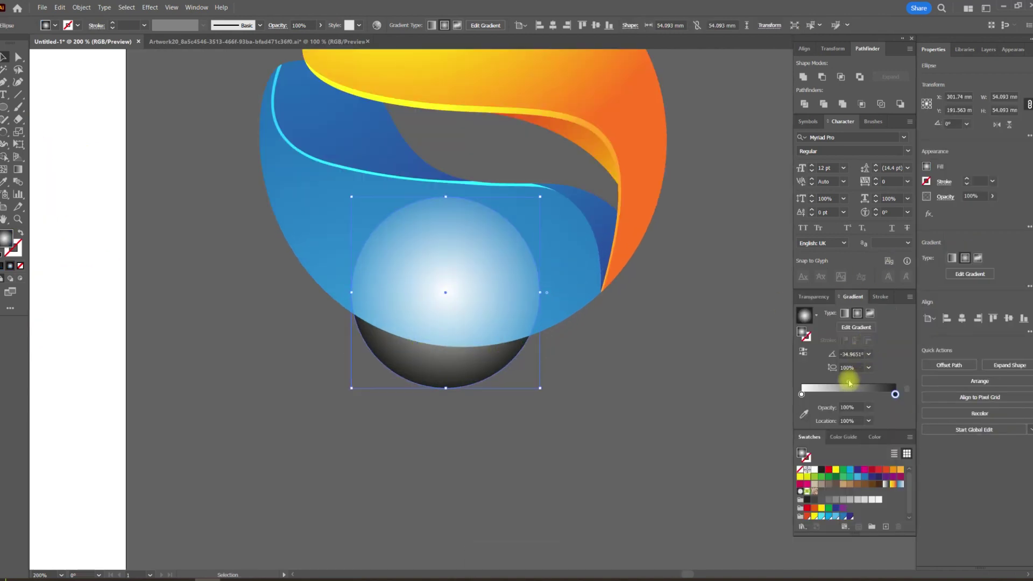
drag(848, 381, 821, 383)
click(876, 437)
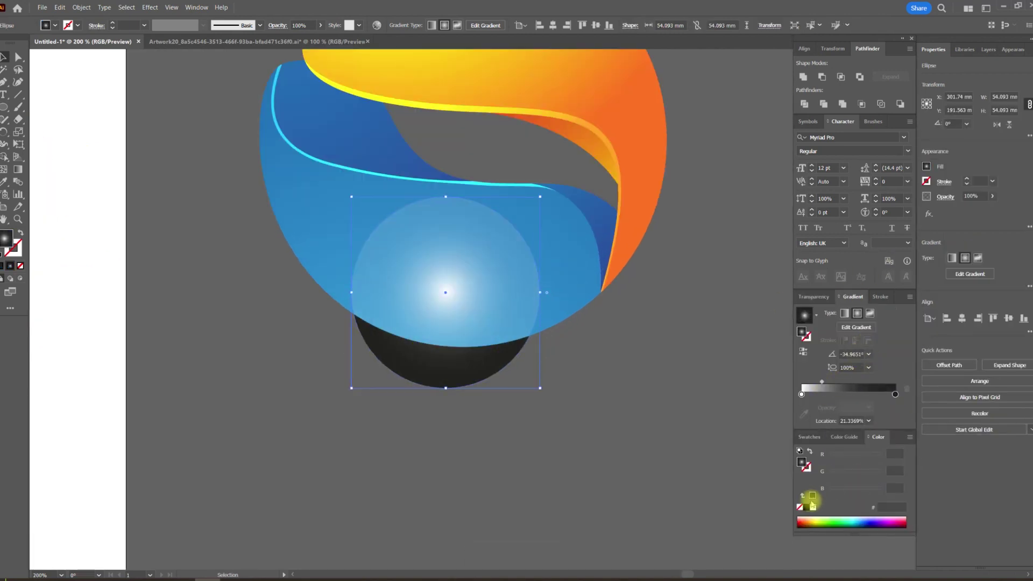
click(895, 393)
drag(473, 362, 424, 388)
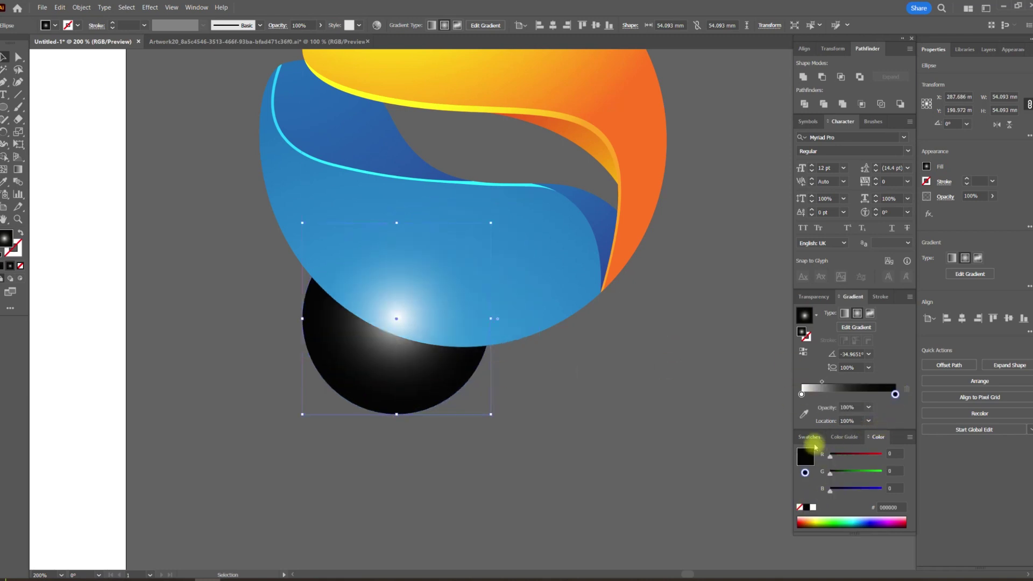
Step: Colour the glow circle's centre light blue and enlarge it to about 100 mm over the blue piece's lower-left edge
click(810, 436)
drag(801, 398, 801, 396)
drag(460, 389, 438, 394)
drag(463, 322, 544, 320)
mouse_move(427, 381)
mouse_down()
mouse_move(430, 362)
mouse_move(424, 372)
mouse_up()
Step: Duplicate the glow circle onto the yellow-orange piece's right edge and change its centre colour to yellow
scroll(460, 398, down, 2)
key(space)
drag(578, 389, 553, 442)
drag(376, 463, 511, 355)
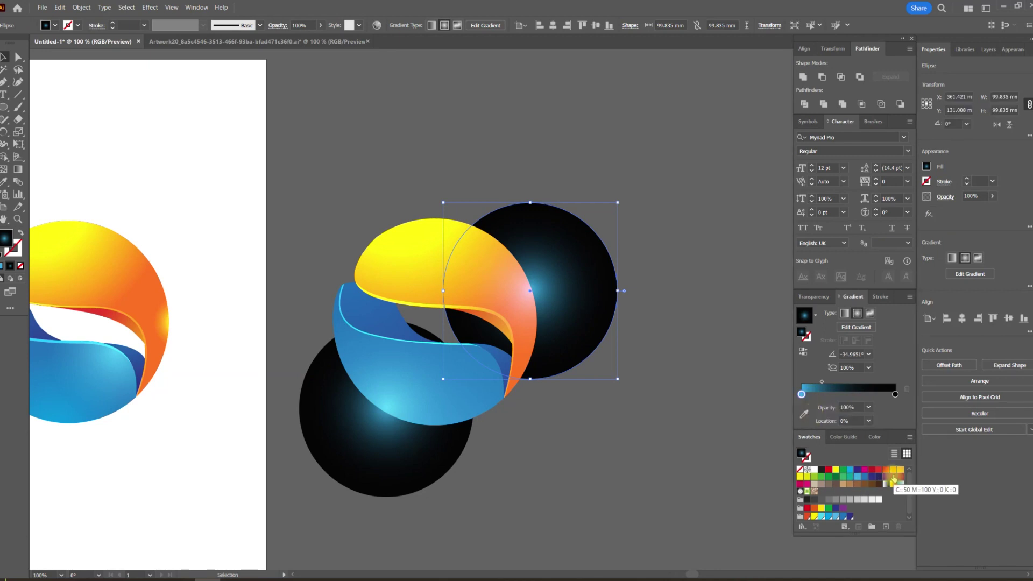
drag(893, 469, 801, 394)
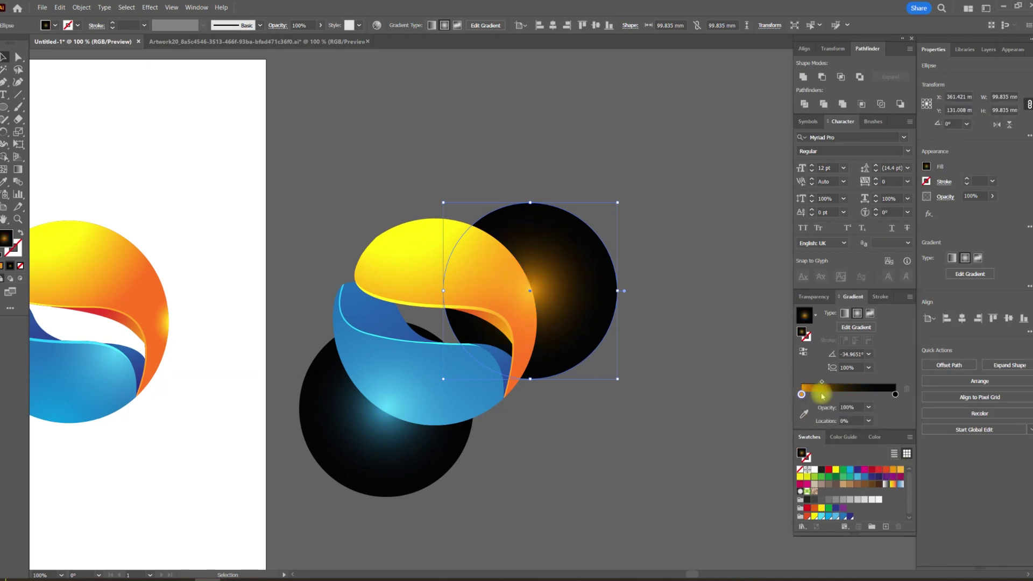
drag(801, 394, 801, 394)
drag(598, 289, 598, 301)
click(689, 226)
Step: Compare the blue and yellow glow spots with the highlights in the reference logo
key(space)
drag(654, 253, 609, 279)
scroll(661, 281, down, 1)
scroll(505, 336, up, 2)
scroll(504, 337, down, 3)
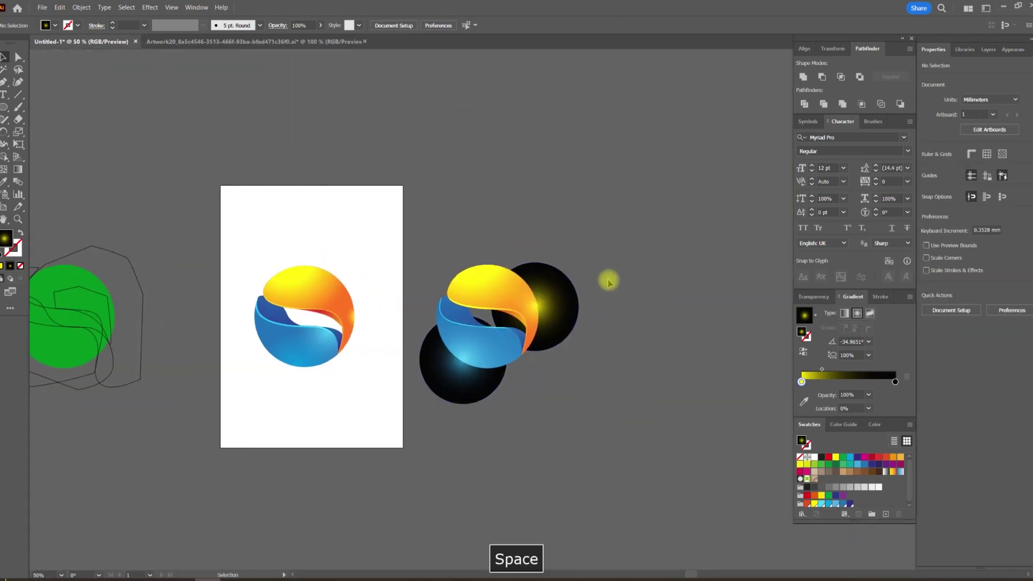
scroll(609, 279, up, 2)
scroll(601, 292, down, 1)
click(601, 293)
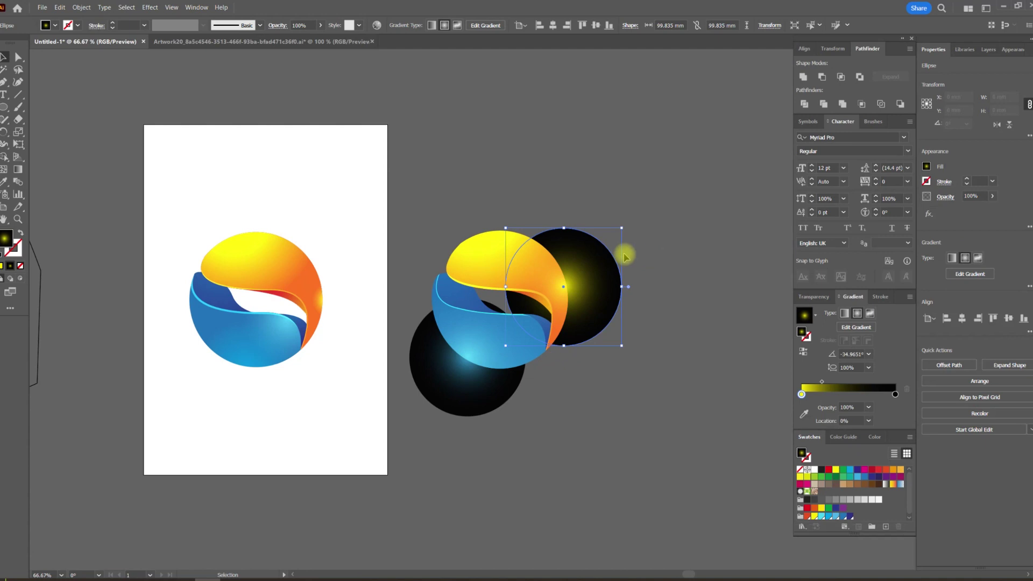
click(626, 253)
Step: Duplicate the yellow-orange piece together with its yellow glow circle above the logo
click(497, 259)
key(space)
drag(682, 265, 620, 389)
shift+click(538, 391)
drag(538, 391, 536, 245)
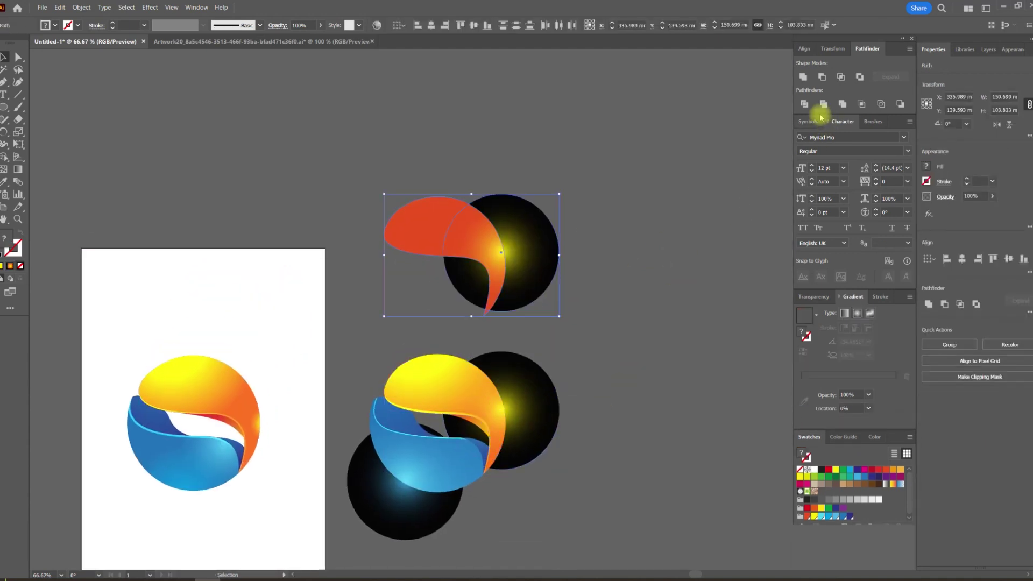
Step: Divide the copied piece and glow circle, ungroup them and delete the glow parts lying outside the orange shape
click(804, 105)
key(ctrl+shift+g)
click(630, 234)
click(535, 251)
key(Delete)
click(433, 241)
key(Delete)
click(481, 291)
key(Delete)
click(489, 295)
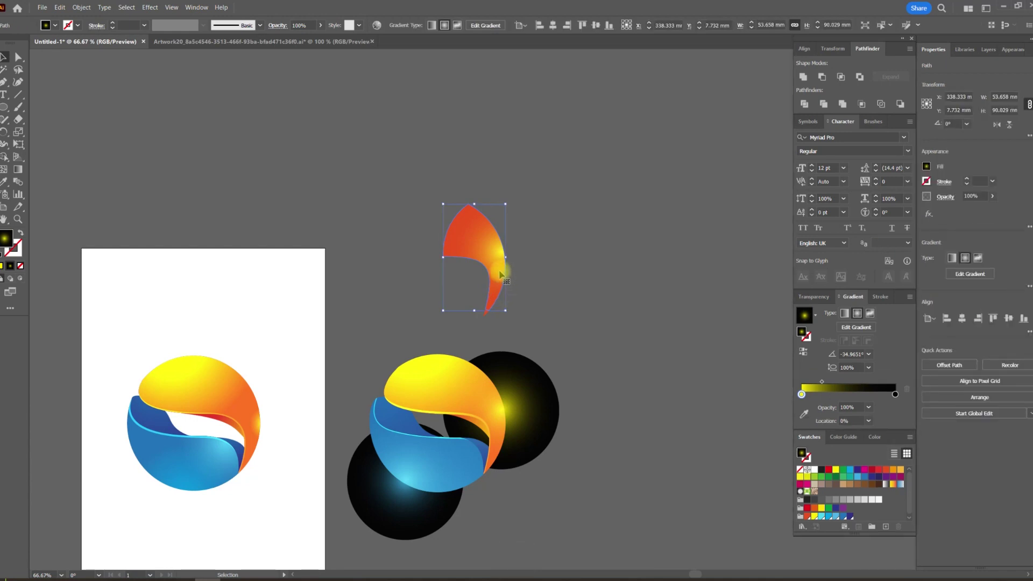
Step: Delete the original yellow glow circle and align the trimmed glow piece with the right part of the logo's yellow-orange piece
click(547, 365)
key(Delete)
drag(499, 274, 500, 414)
scroll(494, 474, up, 10)
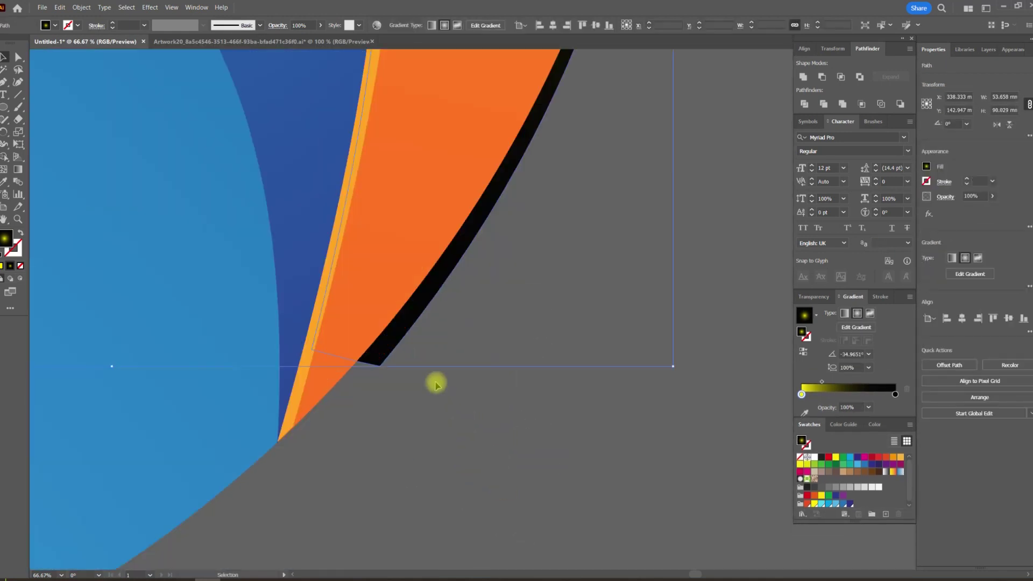
drag(314, 346, 307, 288)
scroll(399, 346, down, 10)
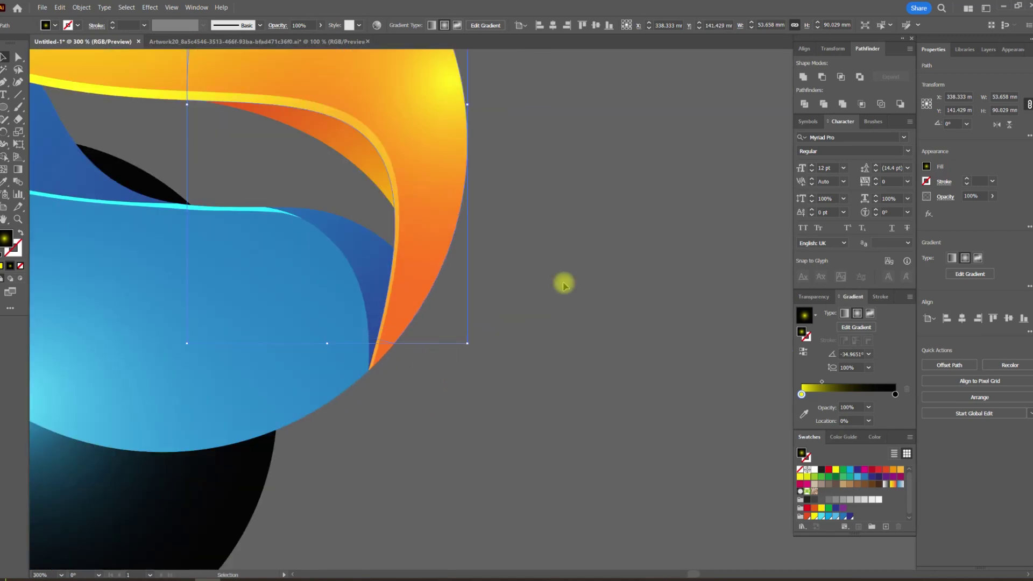
Step: Duplicate the lower blue piece together with its blue glow circle below the logo
key(space)
drag(608, 359, 596, 212)
click(501, 247)
shift+click(441, 328)
drag(443, 334, 443, 513)
drag(494, 445, 473, 310)
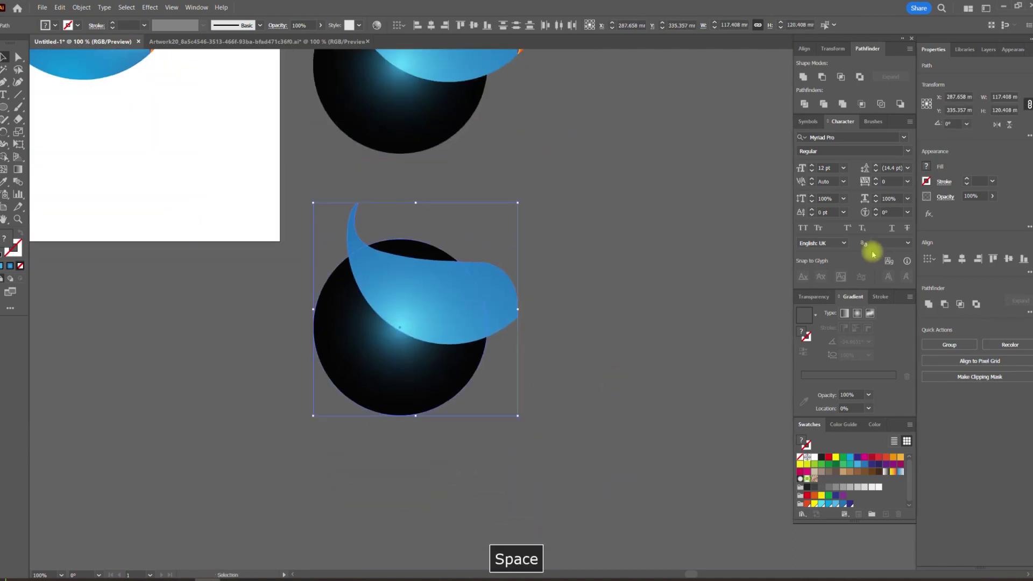
Step: Divide the copied blue piece and glow circle, ungroup them and delete the parts outside their overlap
click(803, 105)
key(ctrl+shift+g)
click(624, 220)
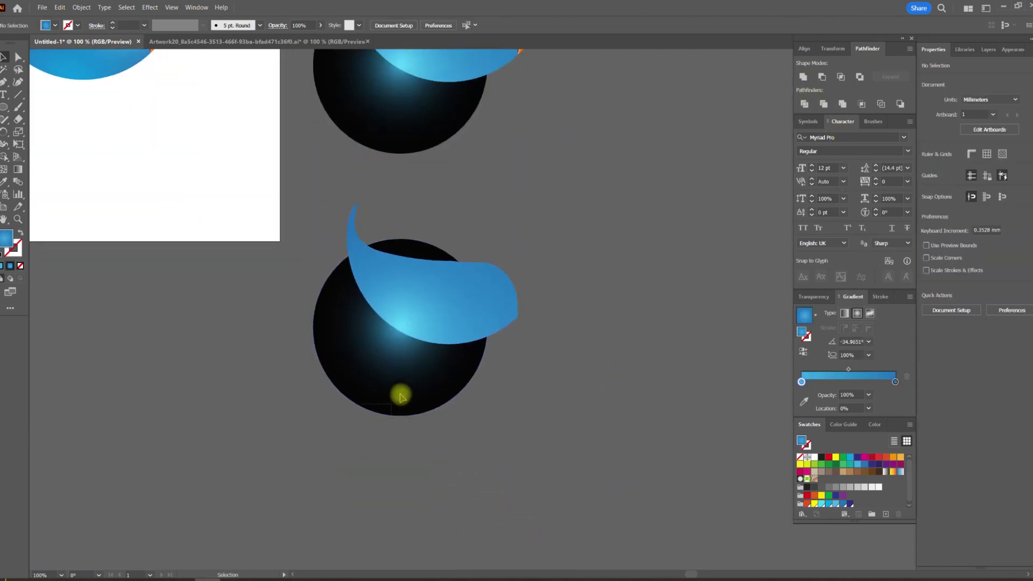
click(400, 395)
key(Delete)
click(505, 299)
key(Delete)
click(356, 235)
shift+click(418, 242)
key(Delete)
Step: Replace the original blue glow circle with the trimmed glow piece on the lower blue piece and delete the leftover blue copy
drag(522, 225, 496, 365)
click(415, 300)
key(Delete)
drag(445, 473, 454, 221)
click(460, 460)
key(Delete)
Step: Delete the leftover orange pieces above the logo
scroll(544, 335, down, 3)
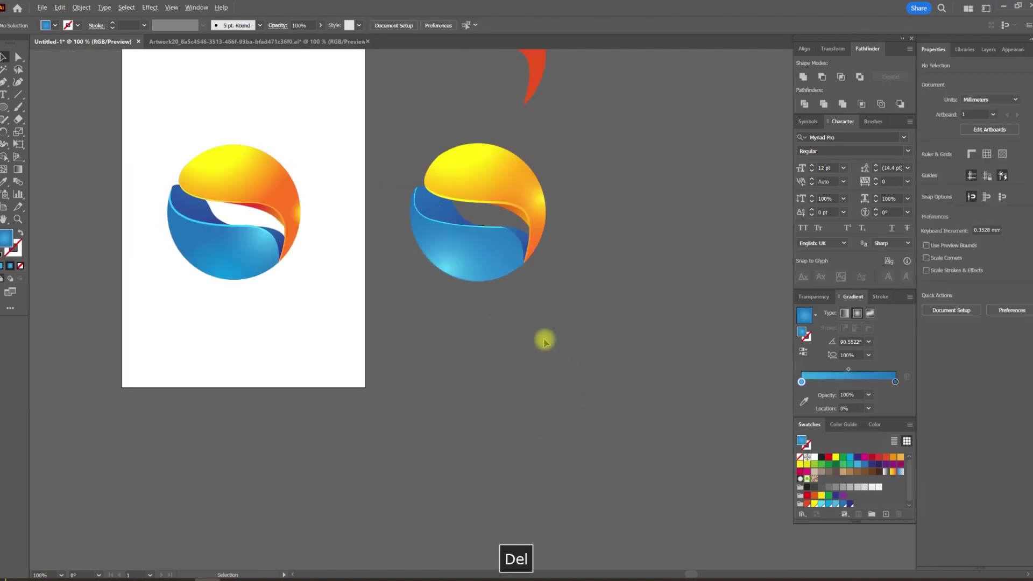
drag(538, 323, 497, 352)
scroll(492, 235, up, 2)
click(514, 196)
key(Delete)
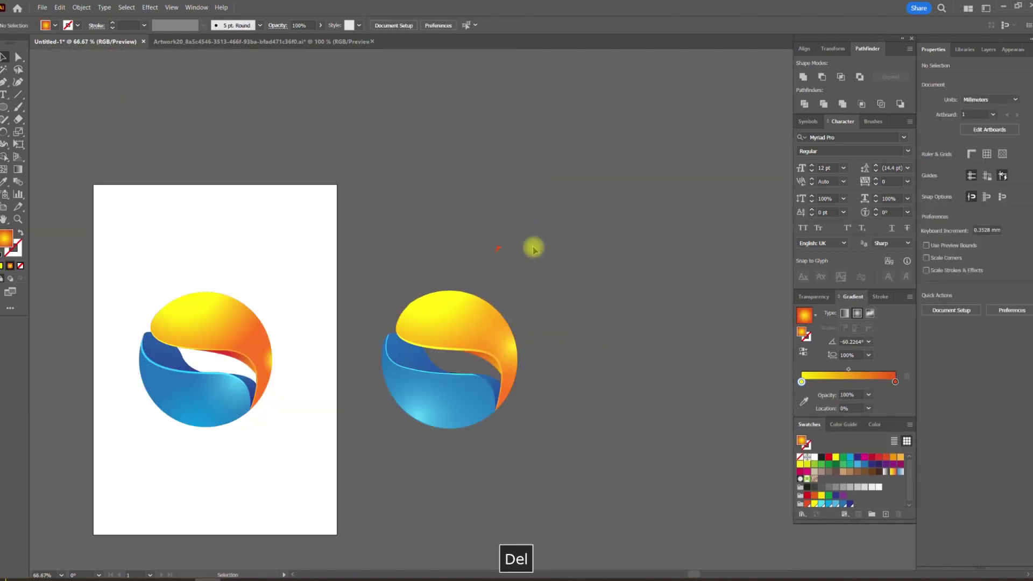
key(Delete)
Step: Group all the pieces of the recreated sphere logo
key(ctrl+a)
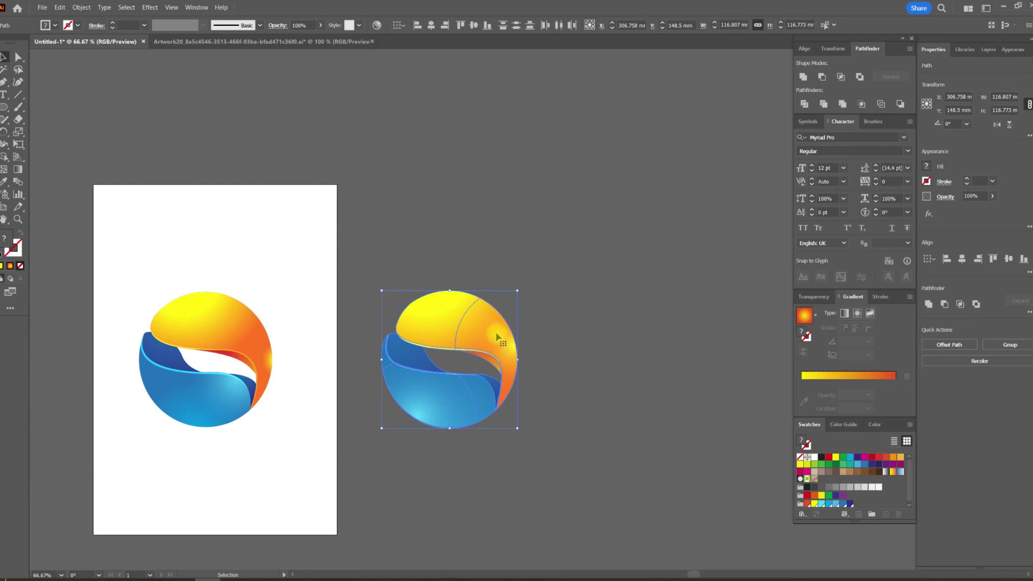
key(ctrl+g)
click(520, 293)
scroll(520, 293, down, 1)
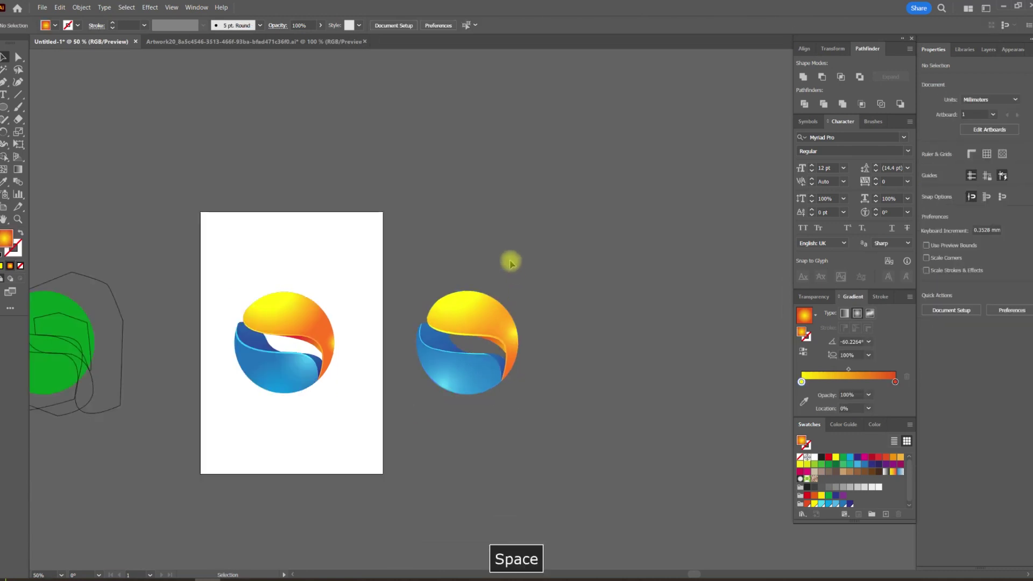
Step: Draw a rectangle about 482 × 186 mm above the logos and fill it with a blue radial gradient spreading from its centre
drag(510, 261, 431, 370)
click(3, 109)
click(76, 110)
drag(243, 204, 679, 371)
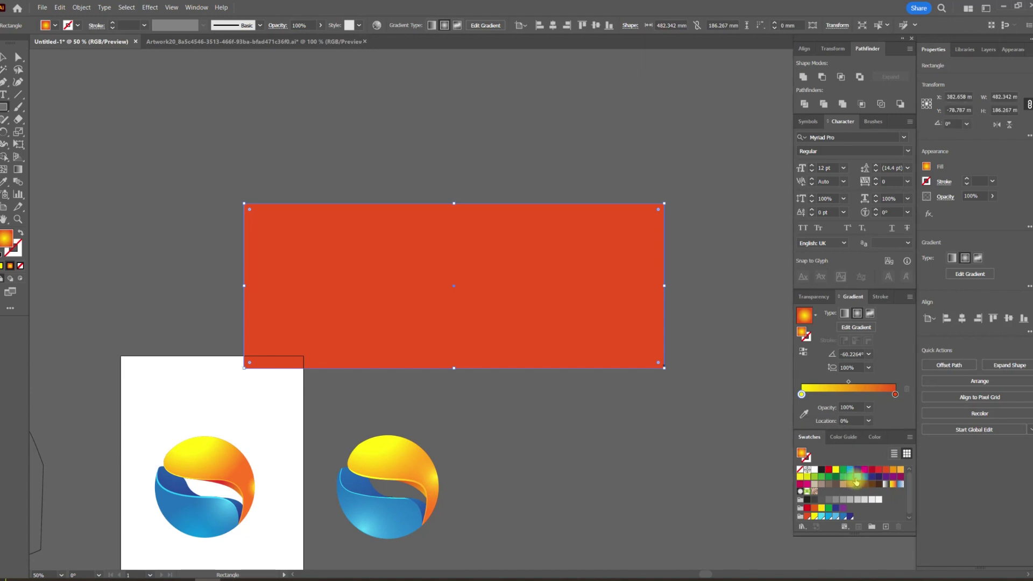
click(865, 478)
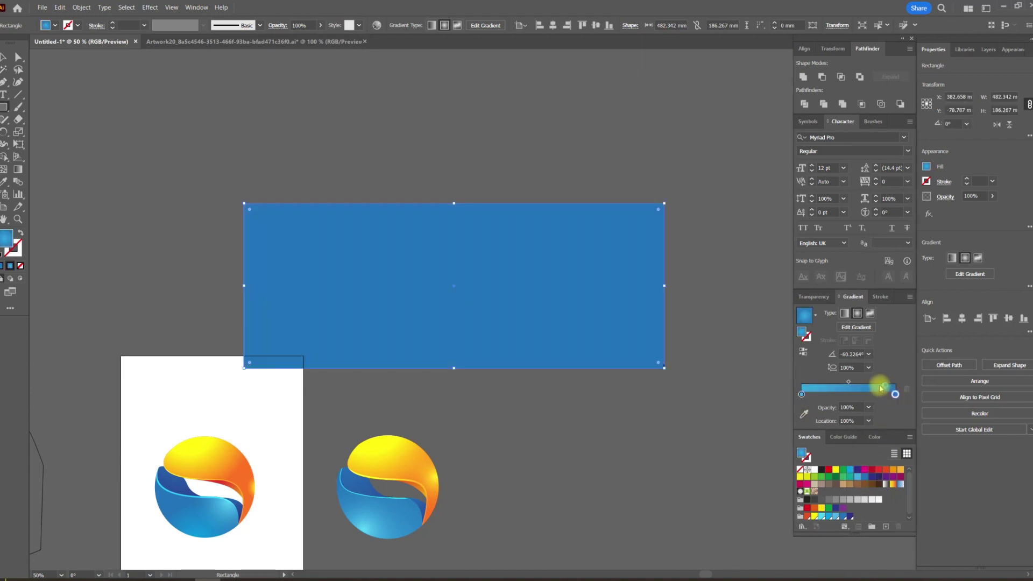
key(g)
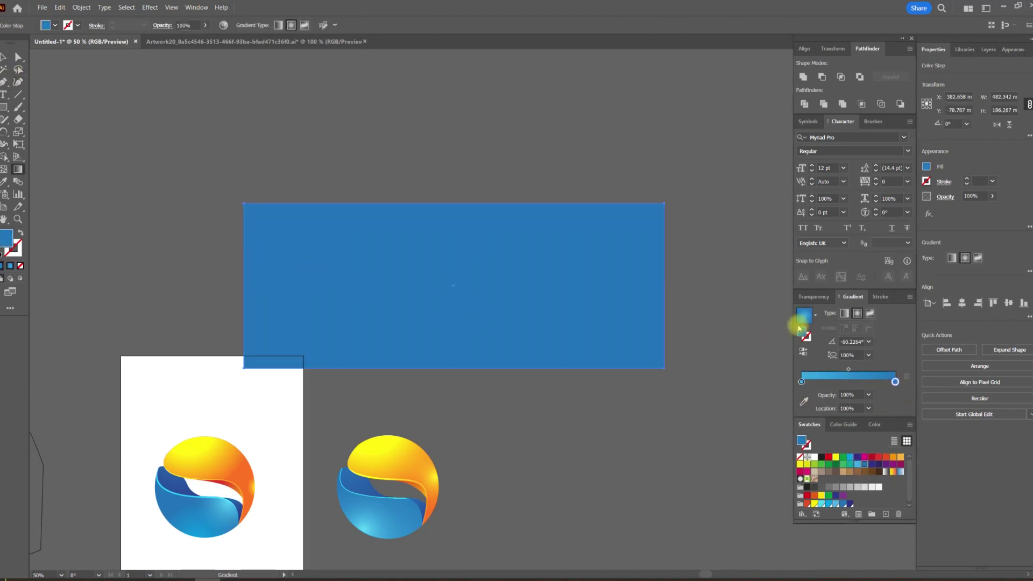
drag(454, 283, 681, 282)
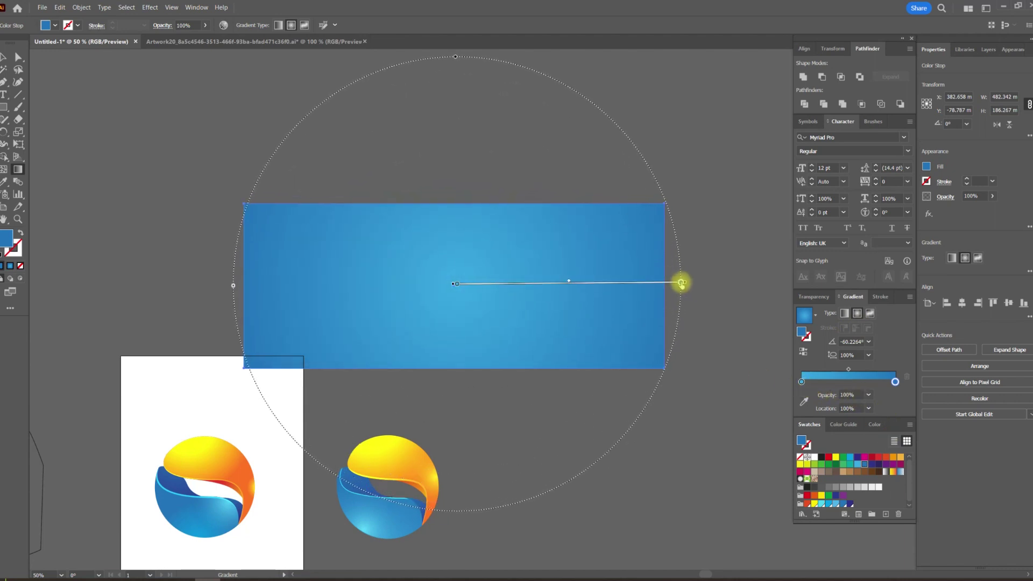
Step: Send the blue rectangle to the back and move the grouped logo onto its centre
click(4, 58)
key(ctrl+shift+bracketleft)
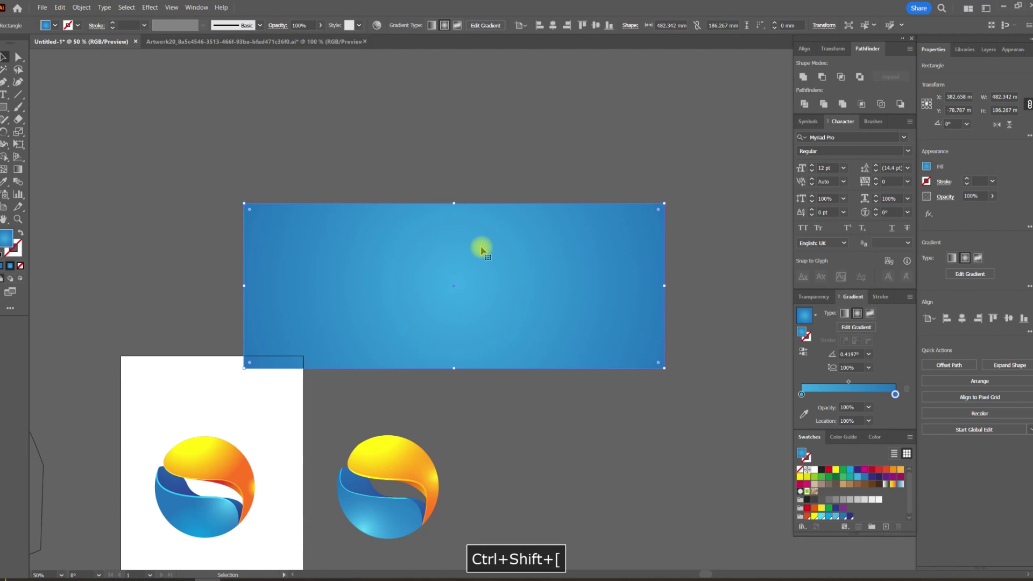
drag(385, 473, 460, 271)
Step: Lighten the centre colour of the background rectangle's gradient and shift its midpoint to about 61.55%
click(550, 272)
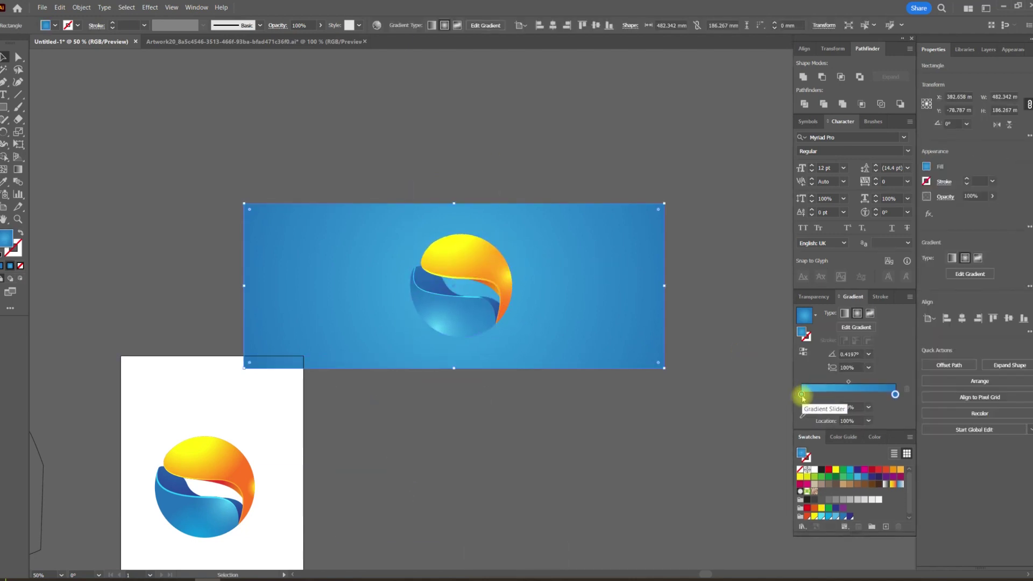
click(802, 395)
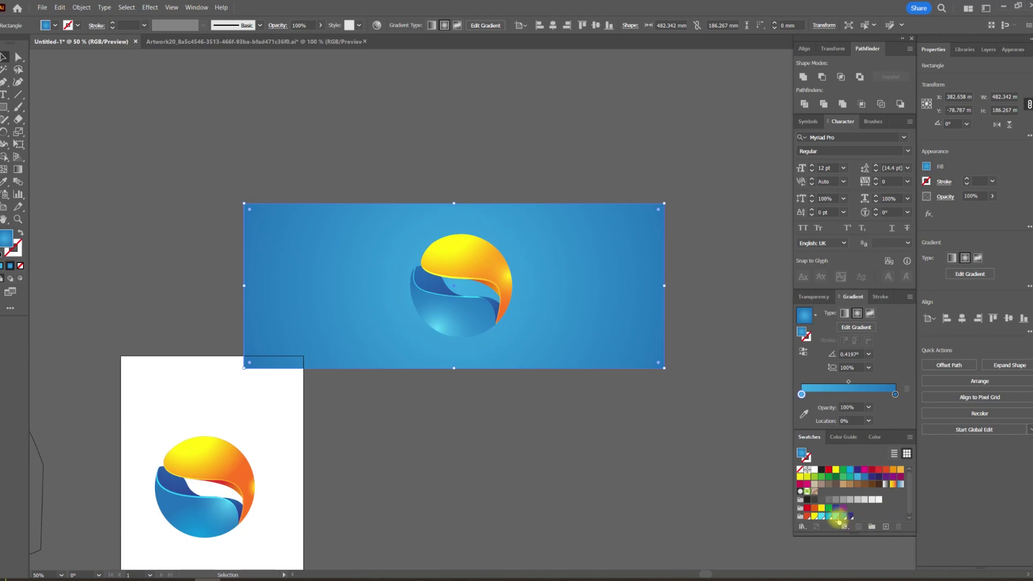
drag(802, 396, 802, 395)
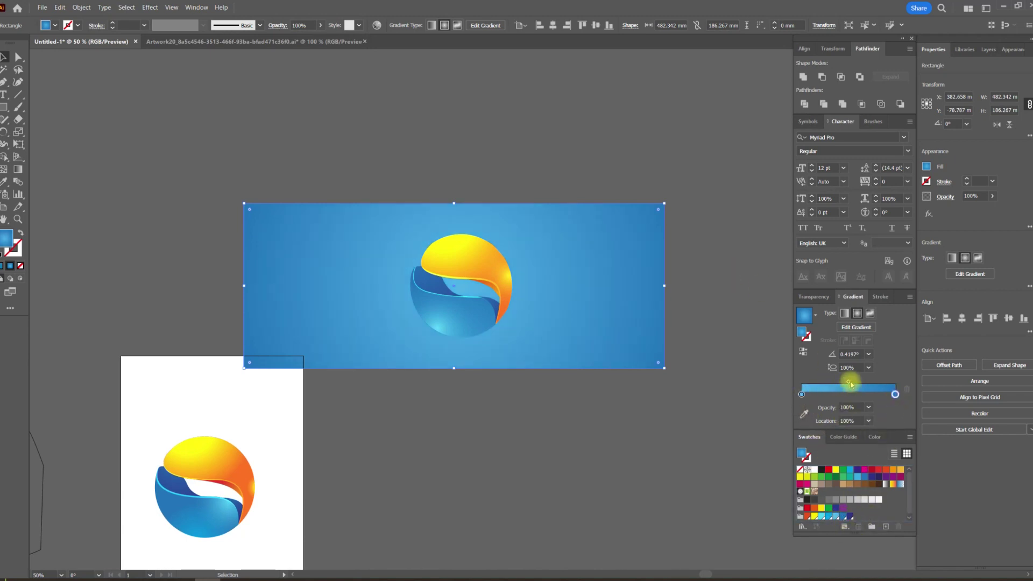
drag(859, 383, 860, 383)
click(648, 160)
key(space)
drag(457, 478, 444, 440)
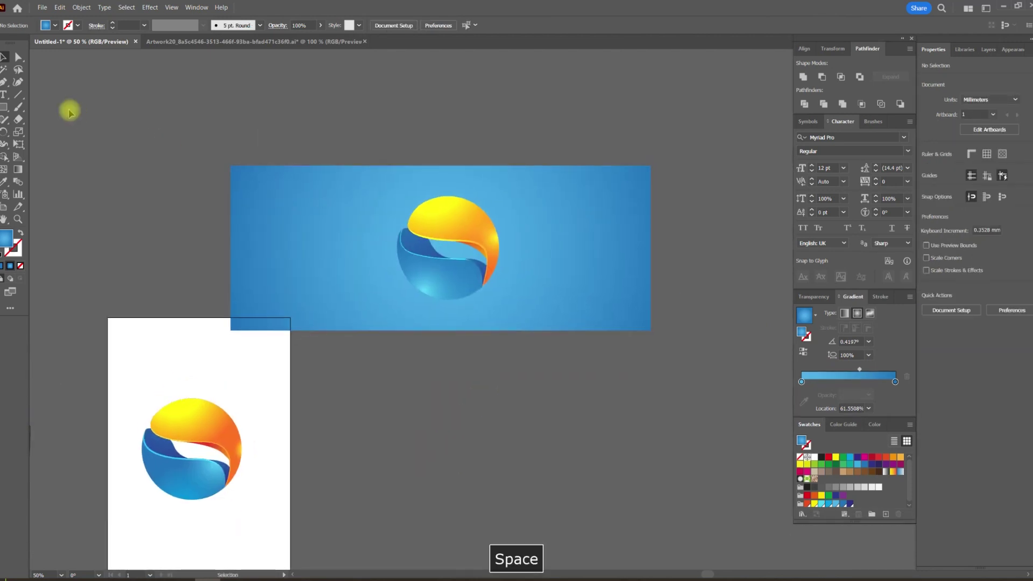
Step: Draw a circle about 128 mm in diameter below the blue background rectangle
click(3, 107)
drag(3, 107, 60, 131)
drag(448, 399, 559, 511)
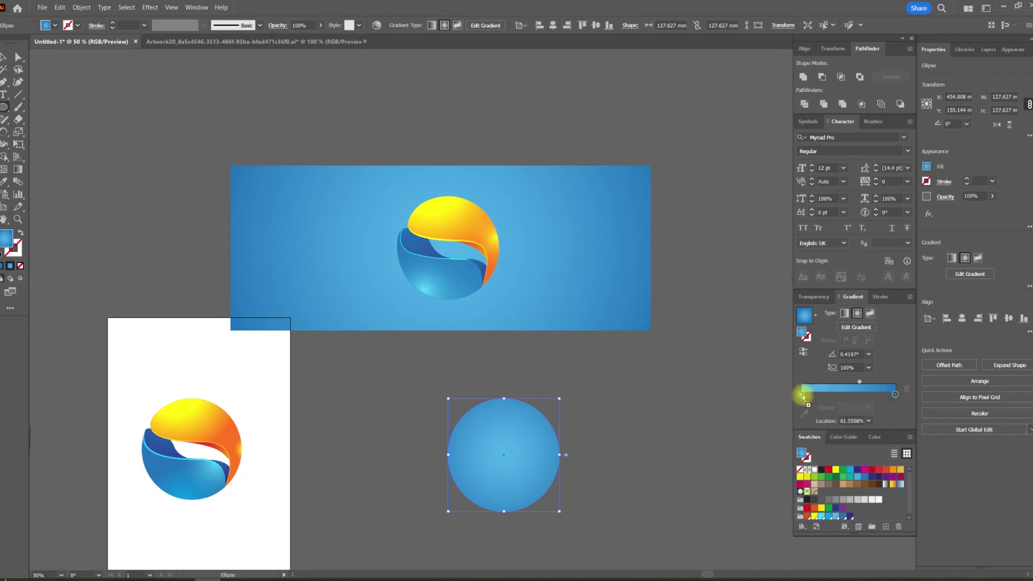
Step: Recolour the circle's radial gradient to run from a black centre to a white edge
drag(802, 395, 801, 395)
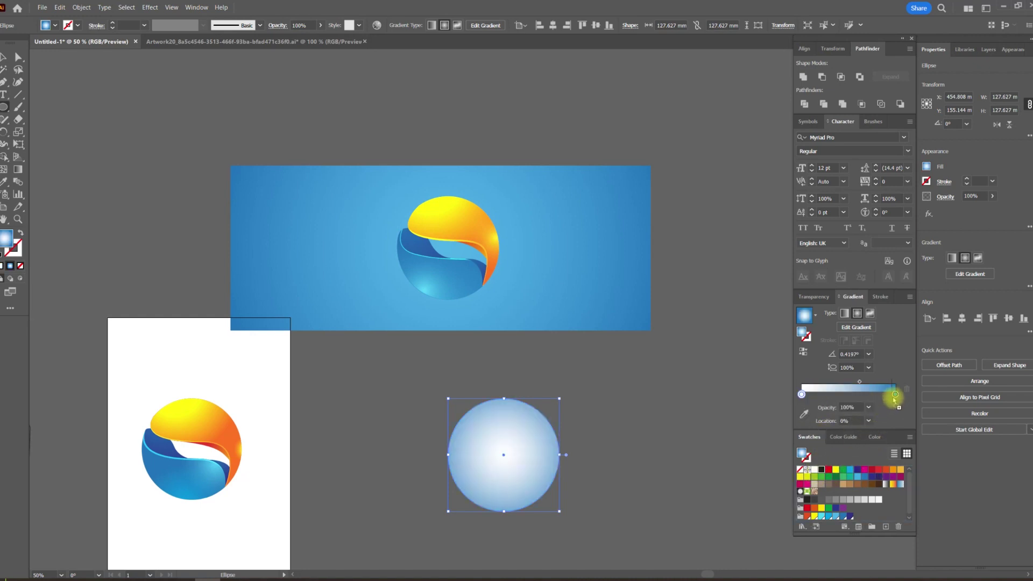
drag(892, 402, 895, 396)
click(876, 438)
click(806, 508)
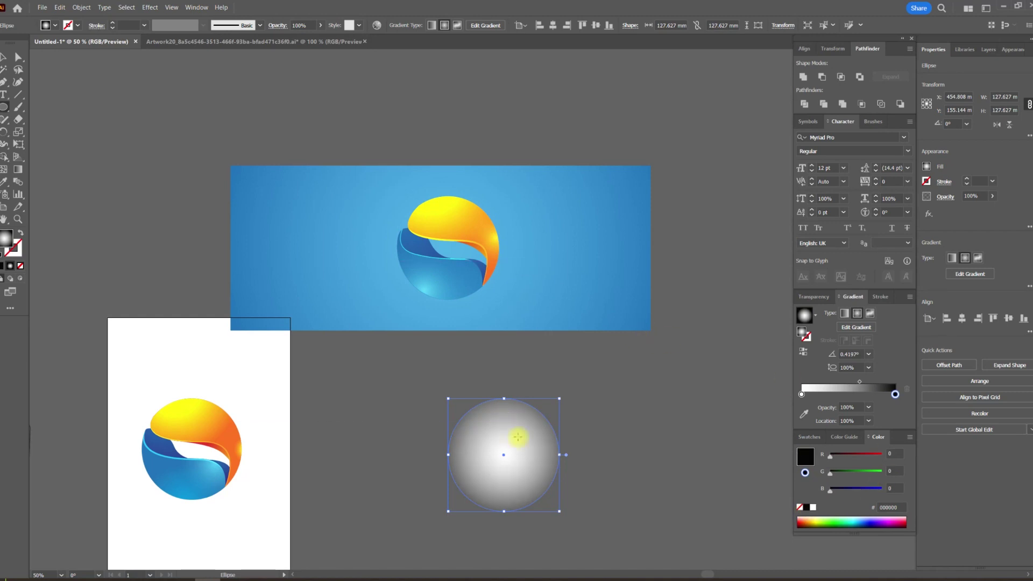
drag(801, 395, 770, 397)
Step: Set the black-and-white gradient circle's blending mode to Multiply
click(814, 297)
click(819, 313)
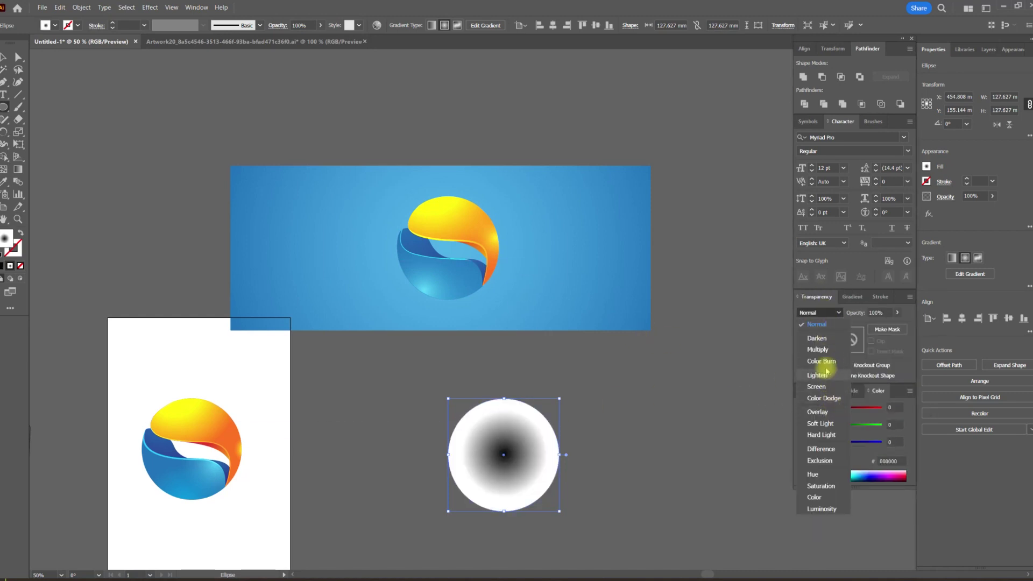
click(818, 349)
Step: Move the circle under the logo behind its pieces and flatten it into a shadow ellipse about 16.3 mm high
drag(508, 435, 473, 311)
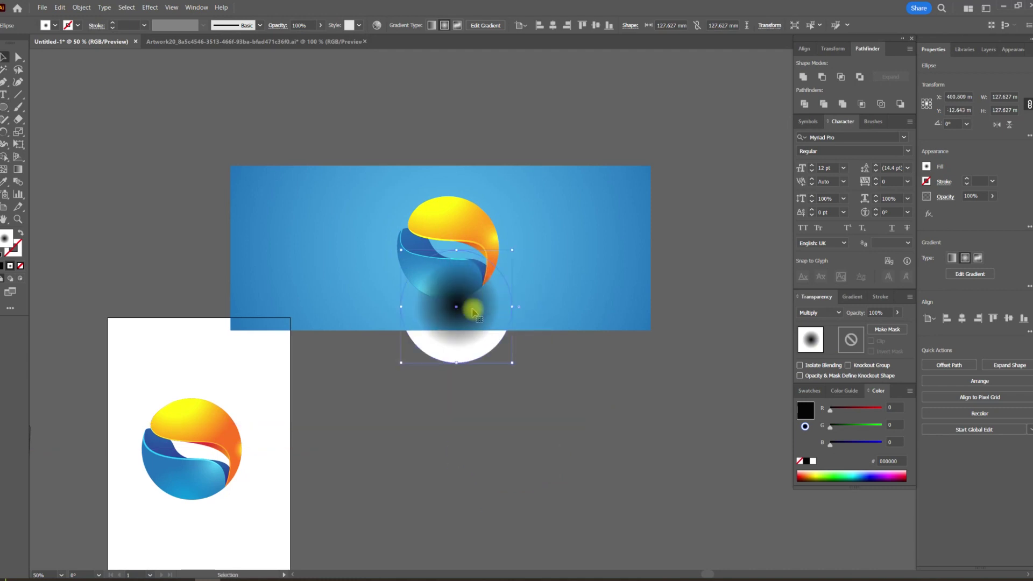
key(ctrl+bracketleft)
drag(456, 250, 420, 304)
Step: Soften the shadow ellipse's centre colour from black to light grey and nudge the ellipse slightly up toward the logo
scroll(470, 312, up, 3)
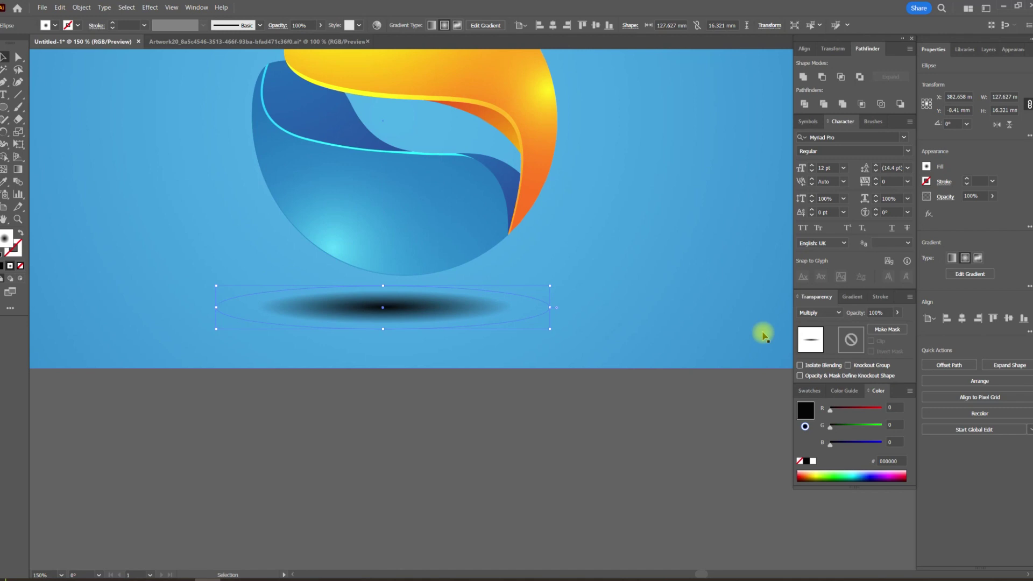
click(811, 391)
click(852, 296)
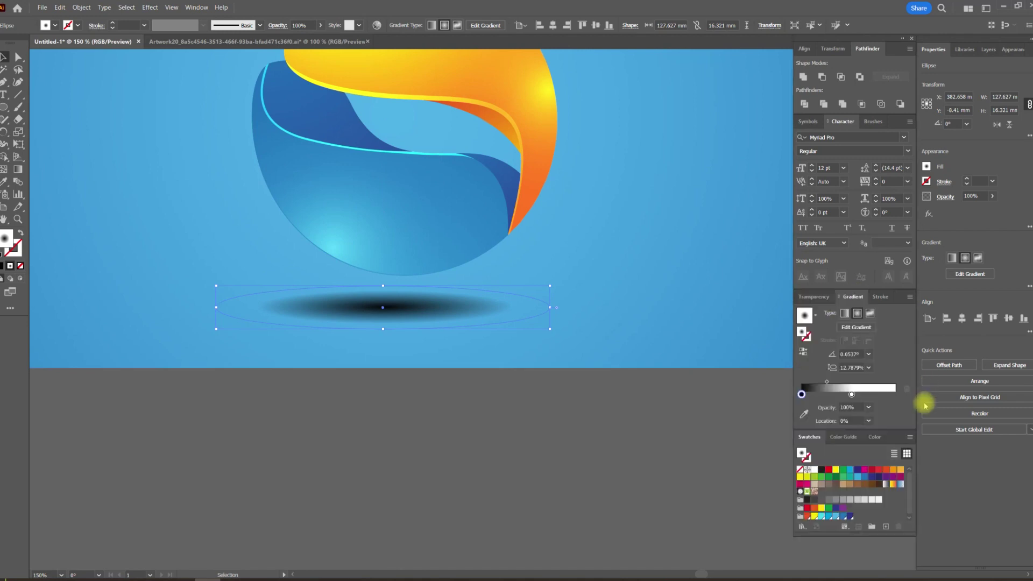
drag(802, 398, 802, 396)
click(484, 412)
drag(445, 318, 445, 316)
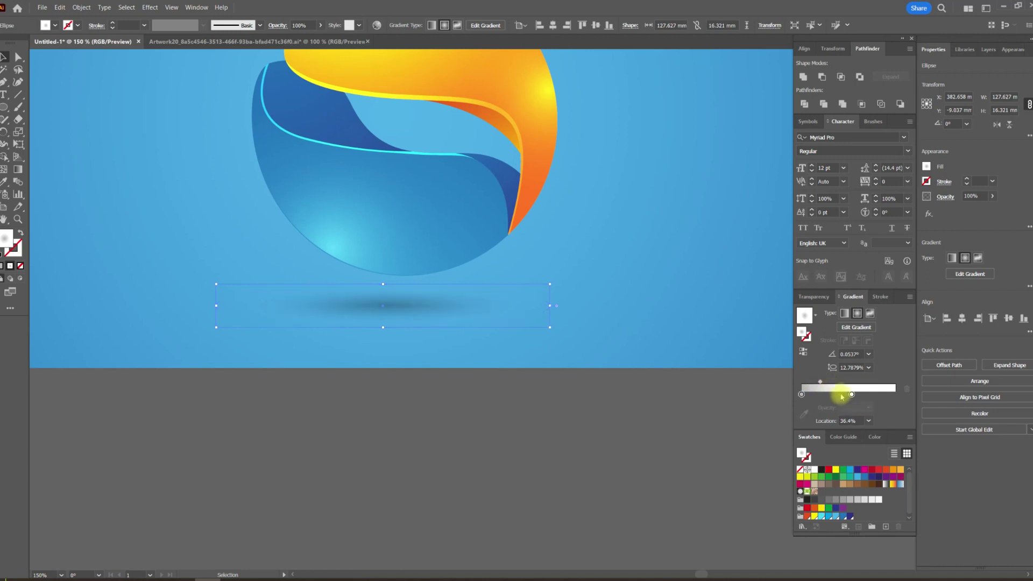
Step: Move the shadow gradient's white stop to its outer end and set the gradient midpoint to about 18.43%
key(ctrl+z)
drag(852, 394, 819, 382)
click(570, 423)
drag(511, 256, 527, 376)
scroll(526, 376, down, 2)
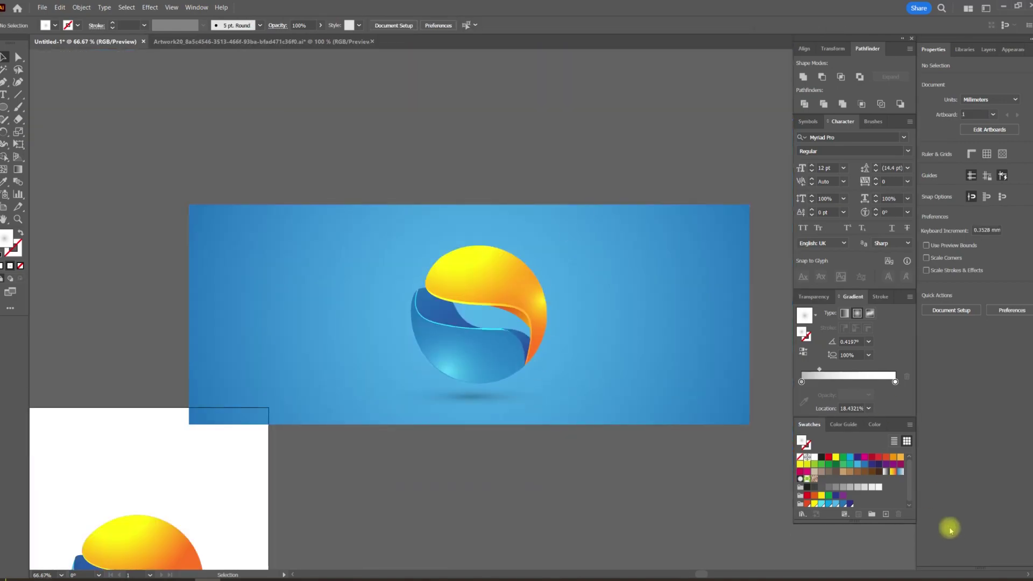